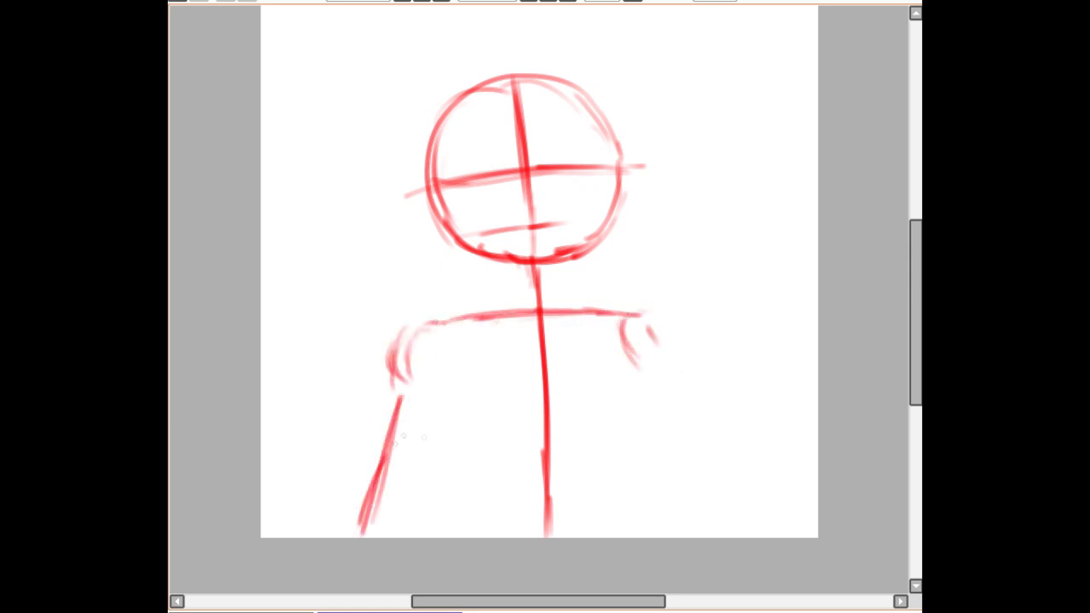
# Sketch the curved chest outlines on both sides of the torso's centre line
pyautogui.moveTo(451, 399); pyautogui.dragTo(490, 508)
pyautogui.moveTo(632, 405); pyautogui.dragTo(629, 499)
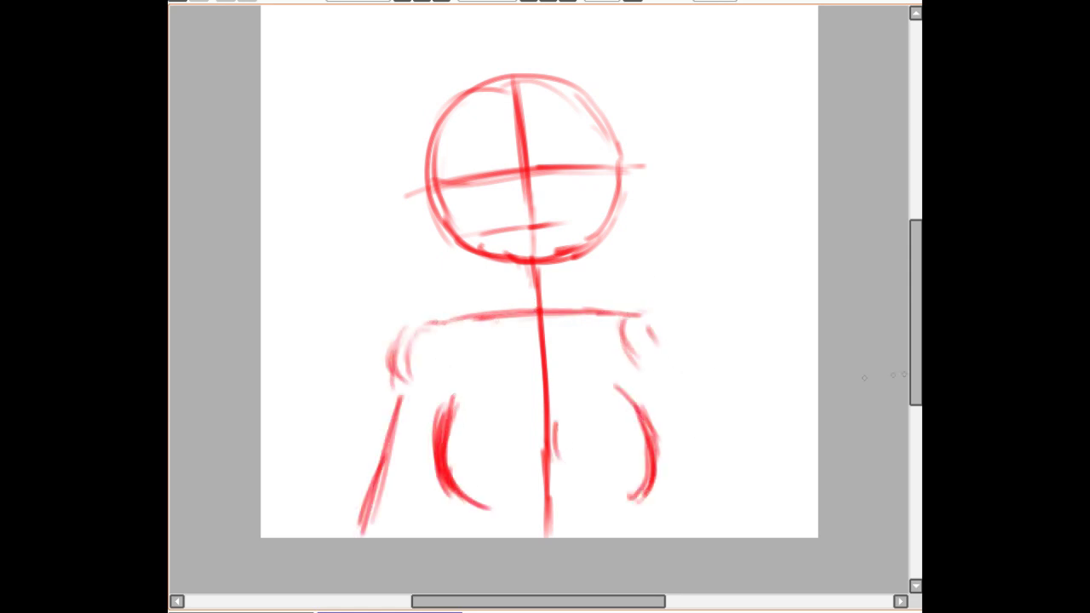
# Extend the canvas vertically to give the sketched figure more room
pyautogui.moveTo(746, 401); pyautogui.dragTo(744, 344)
pyautogui.moveTo(915, 312); pyautogui.dragTo(915, 281)
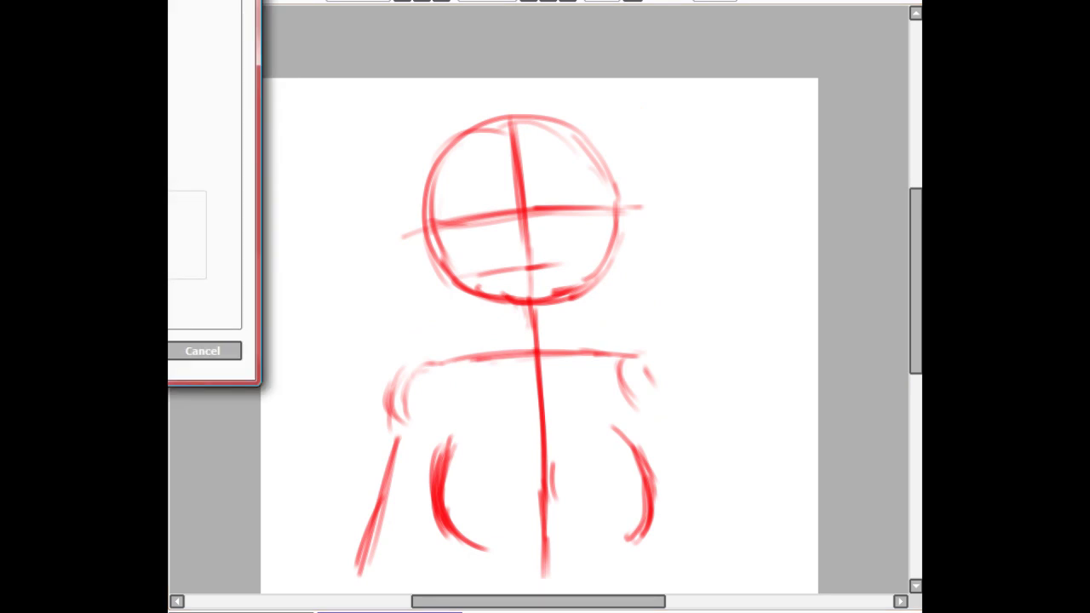
pyautogui.press('Return')
pyautogui.moveTo(741, 391); pyautogui.dragTo(746, 350)
pyautogui.moveTo(915, 285); pyautogui.dragTo(915, 304)
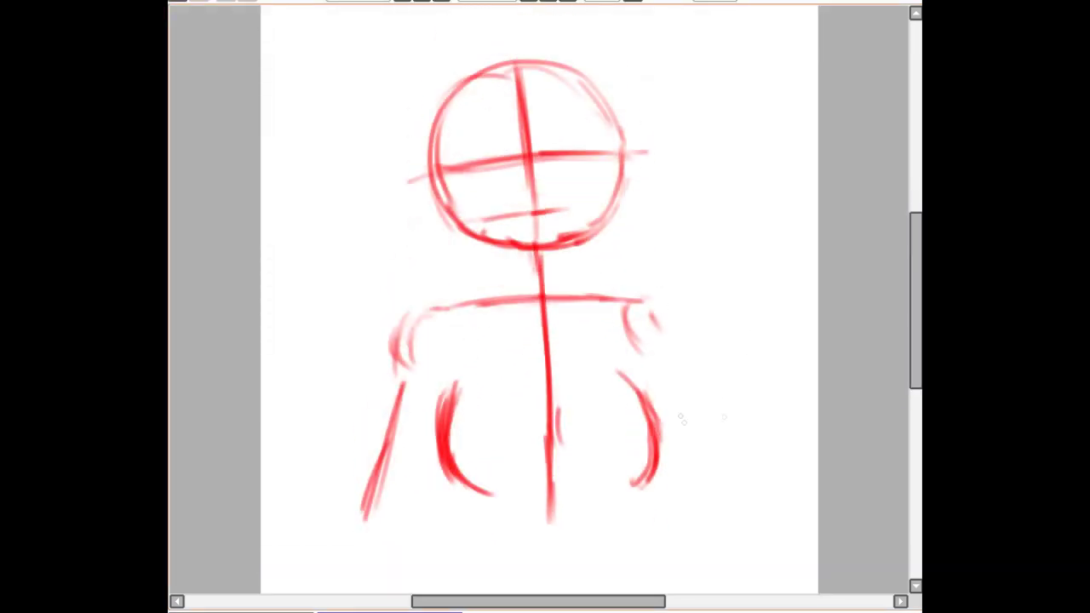
# Sketch the neck and the sloping shoulder lines with rounded shoulder joints
pyautogui.moveTo(652, 298); pyautogui.dragTo(613, 341)
pyautogui.moveTo(519, 255); pyautogui.dragTo(517, 283)
pyautogui.moveTo(511, 283); pyautogui.dragTo(417, 298)
pyautogui.moveTo(596, 281); pyautogui.dragTo(651, 294)
pyautogui.moveTo(430, 294); pyautogui.dragTo(405, 345)
# Add the second side of the hanging upper arm and short lines for the opposite waist and upper arm
pyautogui.moveTo(662, 476); pyautogui.dragTo(680, 538)
pyautogui.moveTo(416, 387); pyautogui.dragTo(383, 511)
pyautogui.moveTo(407, 420); pyautogui.dragTo(373, 536)
pyautogui.moveTo(353, 570); pyautogui.dragTo(338, 587)
pyautogui.moveTo(538, 601); pyautogui.dragTo(312, 601)
pyautogui.moveTo(915, 300); pyautogui.dragTo(915, 308)
pyautogui.moveTo(314, 601); pyautogui.dragTo(559, 601)
pyautogui.moveTo(627, 502); pyautogui.dragTo(628, 516)
pyautogui.moveTo(659, 331)
pyautogui.mouseDown()
pyautogui.moveTo(654, 522)
pyautogui.moveTo(657, 351)
pyautogui.mouseUp()
# Sketch a forearm crossing the chest with its hand near the opposite shoulder
pyautogui.moveTo(603, 264)
pyautogui.mouseDown()
pyautogui.moveTo(649, 305)
pyautogui.moveTo(523, 289)
pyautogui.mouseUp()
pyautogui.moveTo(528, 303); pyautogui.dragTo(647, 318)
pyautogui.moveTo(596, 362); pyautogui.dragTo(690, 411)
pyautogui.moveTo(529, 295); pyautogui.dragTo(388, 346)
pyautogui.moveTo(545, 320); pyautogui.dragTo(431, 370)
pyautogui.moveTo(533, 288); pyautogui.dragTo(404, 334)
pyautogui.moveTo(403, 336); pyautogui.dragTo(425, 376)
pyautogui.moveTo(536, 299); pyautogui.dragTo(429, 355)
pyautogui.moveTo(538, 320); pyautogui.dragTo(422, 366)
pyautogui.moveTo(535, 287); pyautogui.dragTo(487, 305)
# Extend the hanging arm's forearm diagonally down to the canvas's bottom edge
pyautogui.moveTo(915, 308); pyautogui.dragTo(915, 357)
pyautogui.moveTo(304, 338); pyautogui.dragTo(267, 415)
pyautogui.moveTo(315, 342); pyautogui.dragTo(260, 434)
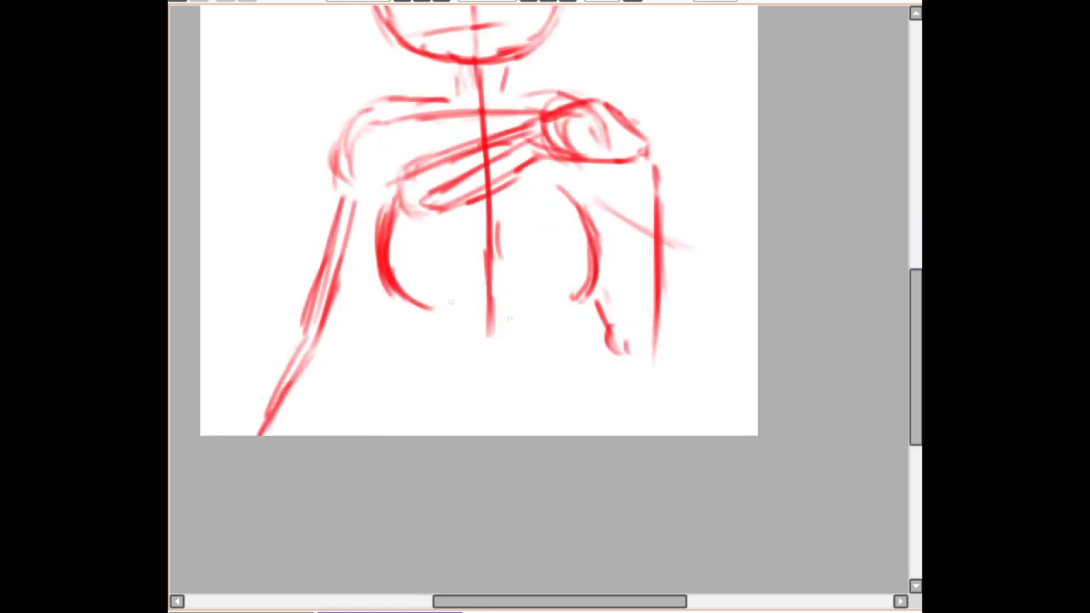
# Sketch the garment's front opening edges and its gathered hem below the chest
pyautogui.moveTo(390, 298); pyautogui.dragTo(375, 325)
pyautogui.moveTo(388, 332); pyautogui.dragTo(432, 358)
pyautogui.moveTo(467, 211); pyautogui.dragTo(447, 310)
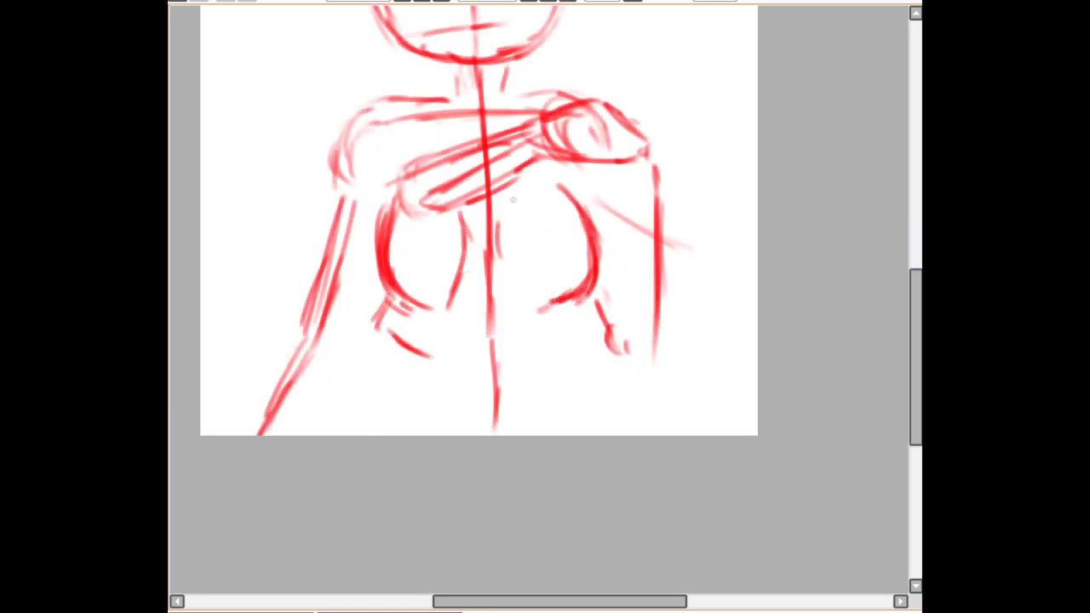
pyautogui.moveTo(509, 185); pyautogui.dragTo(514, 315)
pyautogui.moveTo(453, 298); pyautogui.dragTo(443, 359)
pyautogui.moveTo(509, 315); pyautogui.dragTo(506, 350)
pyautogui.moveTo(432, 349); pyautogui.dragTo(503, 358)
pyautogui.moveTo(511, 342)
pyautogui.mouseDown()
pyautogui.moveTo(515, 363)
pyautogui.moveTo(554, 333)
pyautogui.mouseUp()
# Sketch the flared skirt outline with fold lines running down to the canvas edge
pyautogui.moveTo(563, 332); pyautogui.dragTo(662, 426)
pyautogui.moveTo(499, 362); pyautogui.dragTo(499, 434)
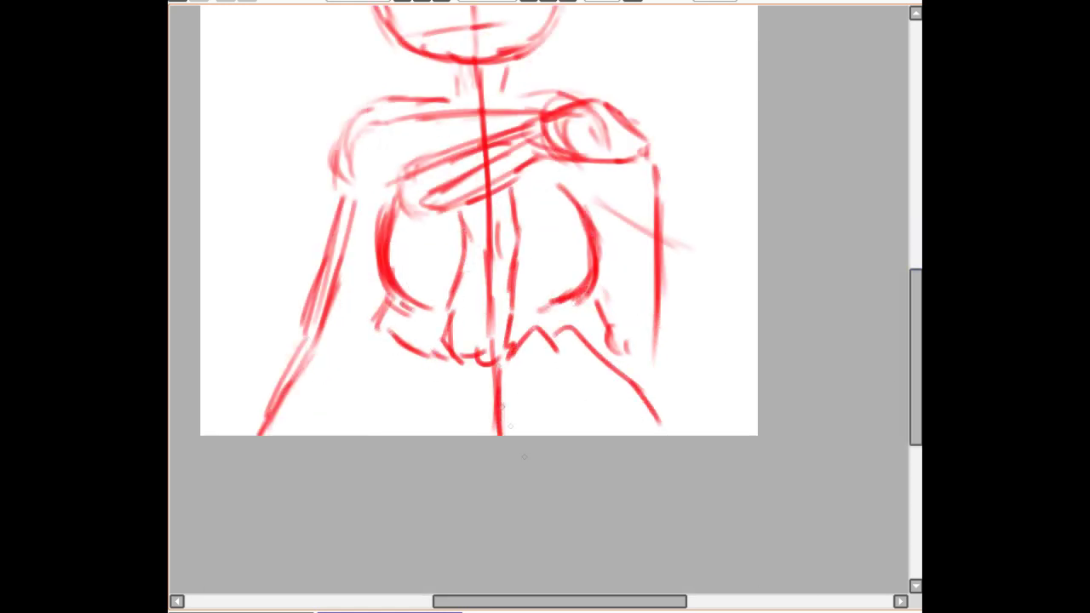
pyautogui.moveTo(528, 381); pyautogui.dragTo(538, 434)
pyautogui.moveTo(558, 367); pyautogui.dragTo(615, 434)
pyautogui.moveTo(649, 407); pyautogui.dragTo(666, 435)
pyautogui.moveTo(470, 399); pyautogui.dragTo(458, 434)
pyautogui.moveTo(412, 380); pyautogui.dragTo(372, 434)
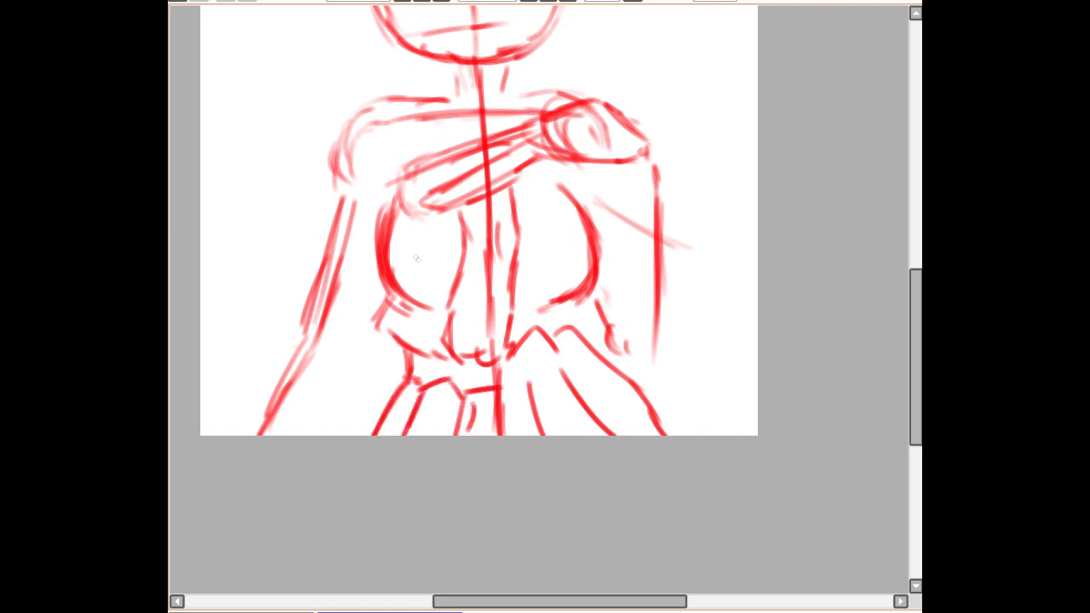
# Sketch a pointed collar with ruffled edges on both sides of the neck
pyautogui.moveTo(389, 79); pyautogui.dragTo(450, 143)
pyautogui.moveTo(503, 127); pyautogui.dragTo(581, 81)
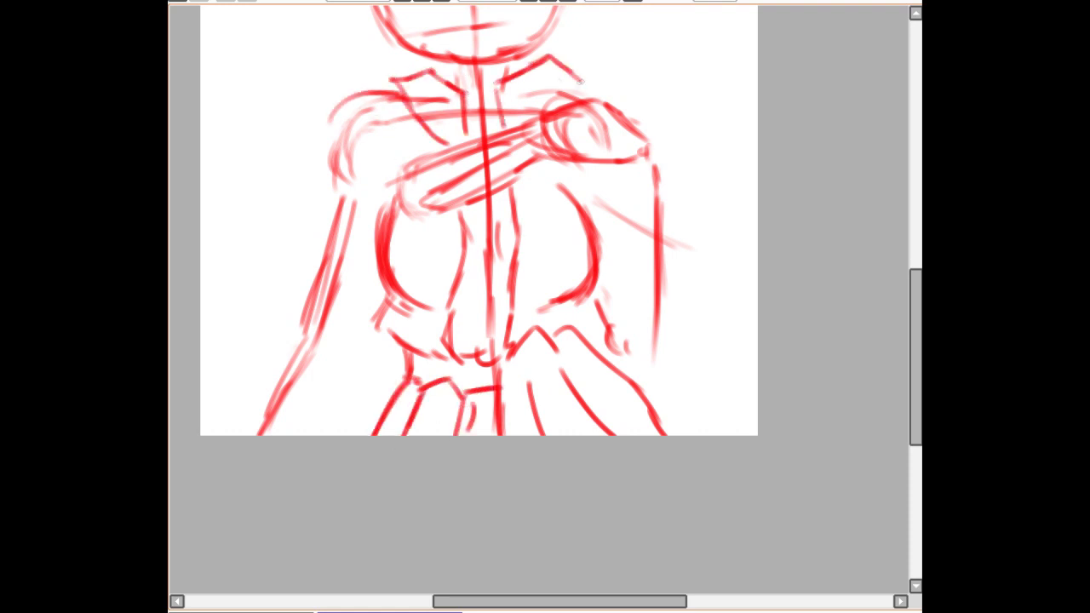
pyautogui.moveTo(376, 81); pyautogui.dragTo(419, 140)
pyautogui.moveTo(592, 78); pyautogui.dragTo(567, 104)
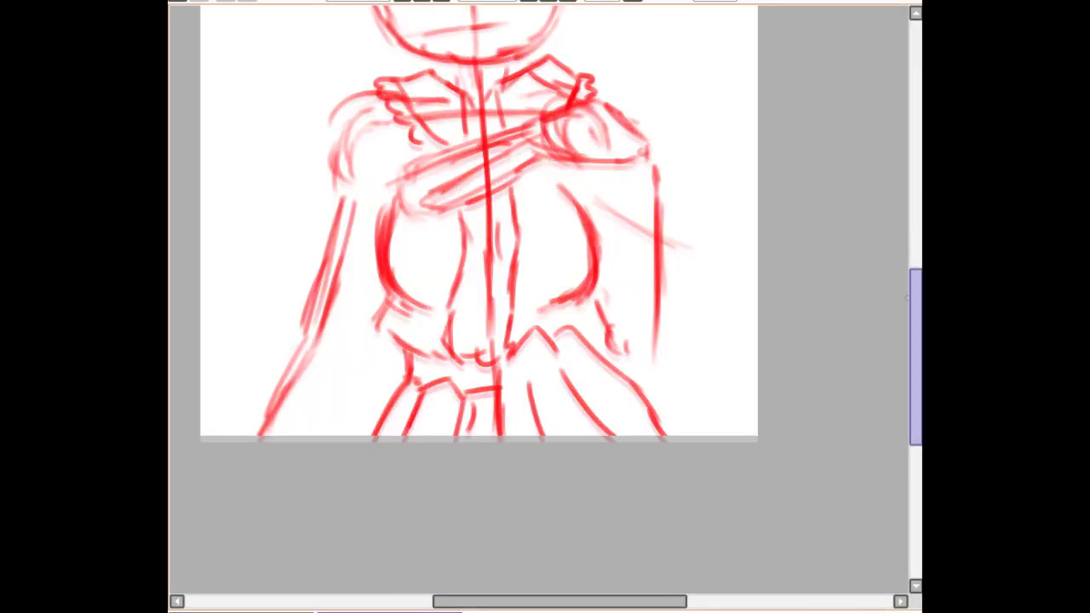
# Sketch the wide flared sleeve and angled elbow on the arm at the figure's right-hand side of the drawing
pyautogui.moveTo(656, 375); pyautogui.dragTo(654, 422)
pyautogui.moveTo(579, 245); pyautogui.dragTo(725, 317)
pyautogui.moveTo(660, 281); pyautogui.dragTo(720, 329)
pyautogui.moveTo(657, 254); pyautogui.dragTo(752, 330)
pyautogui.moveTo(754, 339); pyautogui.dragTo(669, 457)
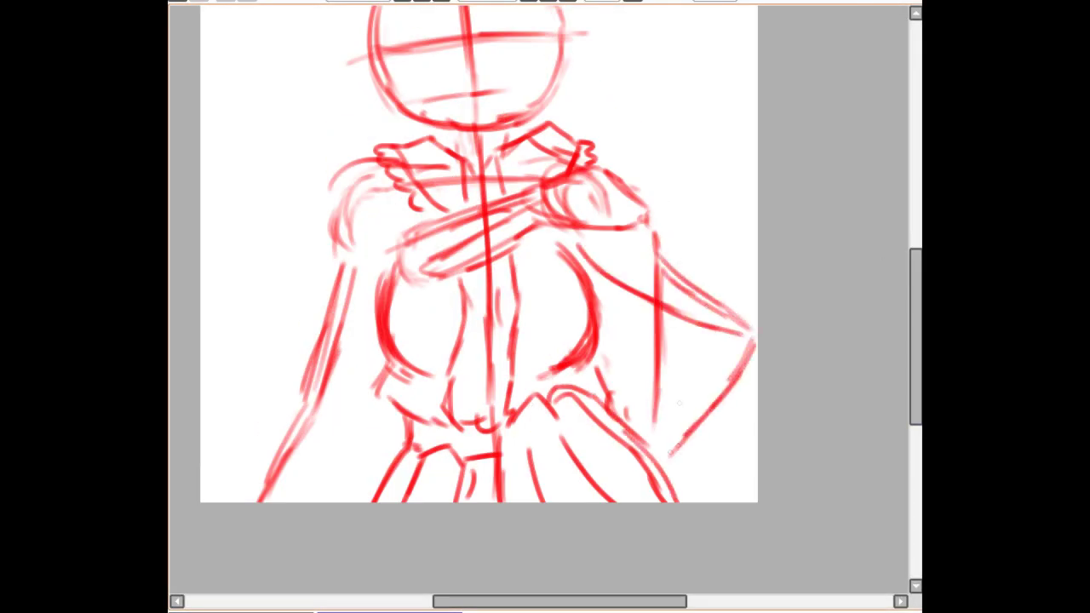
pyautogui.moveTo(603, 305); pyautogui.dragTo(725, 380)
pyautogui.moveTo(660, 204); pyautogui.dragTo(630, 302)
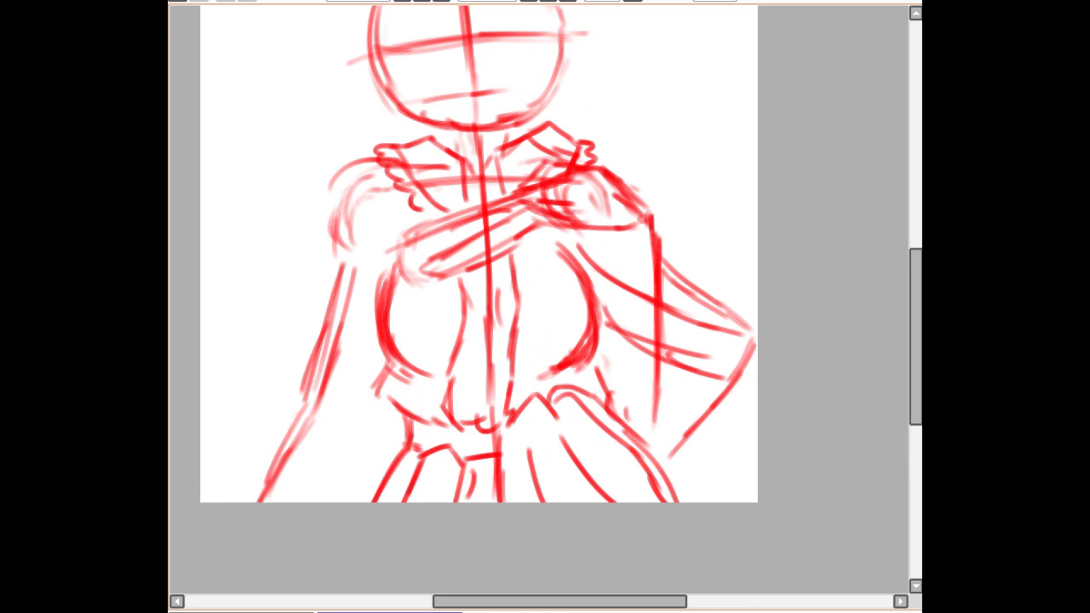
# Add centre placket lines, ruffle details along the hem and firmer chest outlines to the top
pyautogui.moveTo(499, 267); pyautogui.dragTo(473, 418)
pyautogui.moveTo(384, 363); pyautogui.dragTo(446, 426)
pyautogui.moveTo(540, 382); pyautogui.dragTo(575, 366)
pyautogui.moveTo(402, 272); pyautogui.dragTo(395, 293)
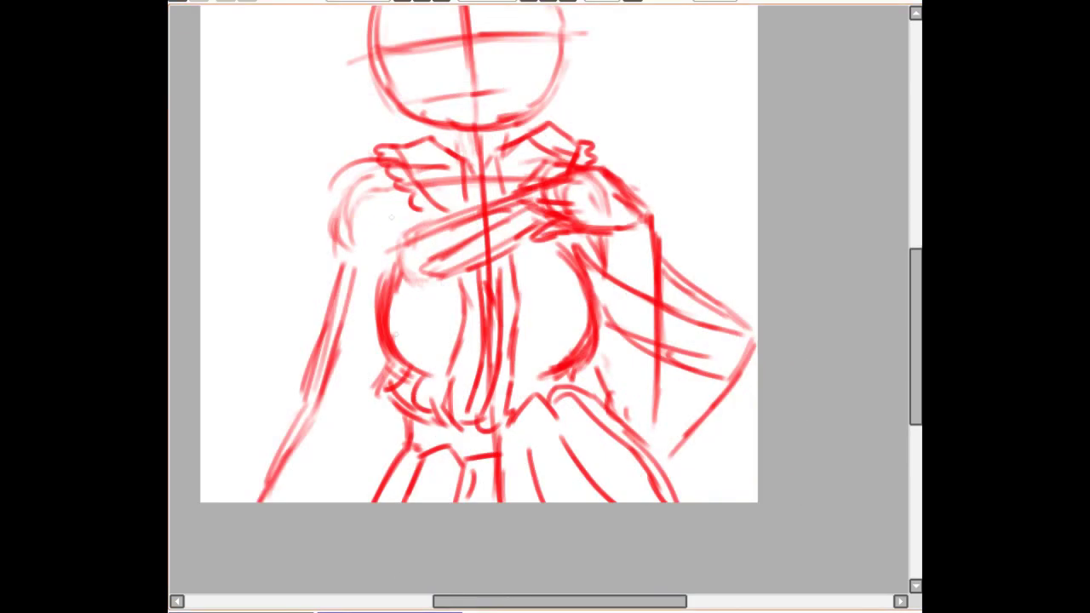
# Sketch the hanging arm's shoulder sleeve with a banded, flared cuff
pyautogui.moveTo(374, 160); pyautogui.dragTo(334, 259)
pyautogui.moveTo(361, 170); pyautogui.dragTo(330, 310)
pyautogui.moveTo(371, 152)
pyautogui.mouseDown()
pyautogui.moveTo(315, 286)
pyautogui.moveTo(383, 301)
pyautogui.mouseUp()
pyautogui.moveTo(327, 316); pyautogui.dragTo(375, 333)
pyautogui.moveTo(322, 324)
pyautogui.mouseDown()
pyautogui.moveTo(374, 347)
pyautogui.moveTo(374, 395)
pyautogui.mouseUp()
pyautogui.moveTo(311, 380); pyautogui.dragTo(245, 501)
pyautogui.moveTo(380, 397)
pyautogui.mouseDown()
pyautogui.moveTo(337, 489)
pyautogui.moveTo(374, 501)
pyautogui.mouseUp()
# Define both sides of the neck and darken the lower cheek line of the head
pyautogui.moveTo(608, 601); pyautogui.dragTo(630, 599)
pyautogui.moveTo(916, 341); pyautogui.dragTo(916, 287)
pyautogui.moveTo(625, 601); pyautogui.dragTo(584, 601)
pyautogui.press('pageup')
pyautogui.moveTo(487, 301); pyautogui.dragTo(491, 328)
pyautogui.moveTo(581, 295); pyautogui.dragTo(583, 321)
pyautogui.moveTo(383, 189); pyautogui.dragTo(414, 252)
# Sketch the outer hair outlines falling along both sides of the head
pyautogui.scroll(-3, 429, 90)
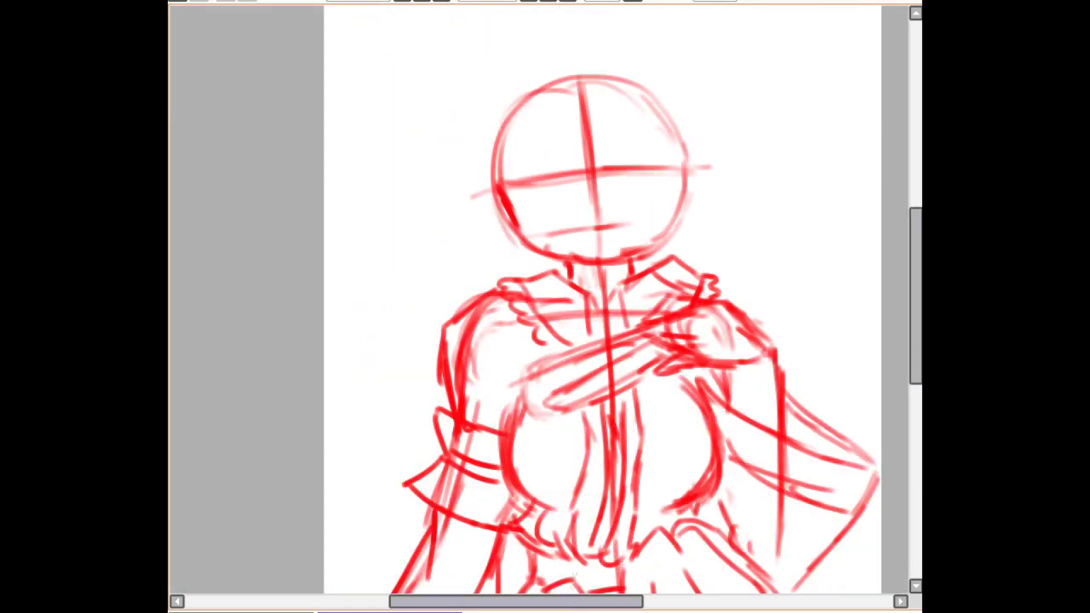
pyautogui.moveTo(398, 164); pyautogui.dragTo(418, 317)
pyautogui.moveTo(620, 142); pyautogui.dragTo(642, 300)
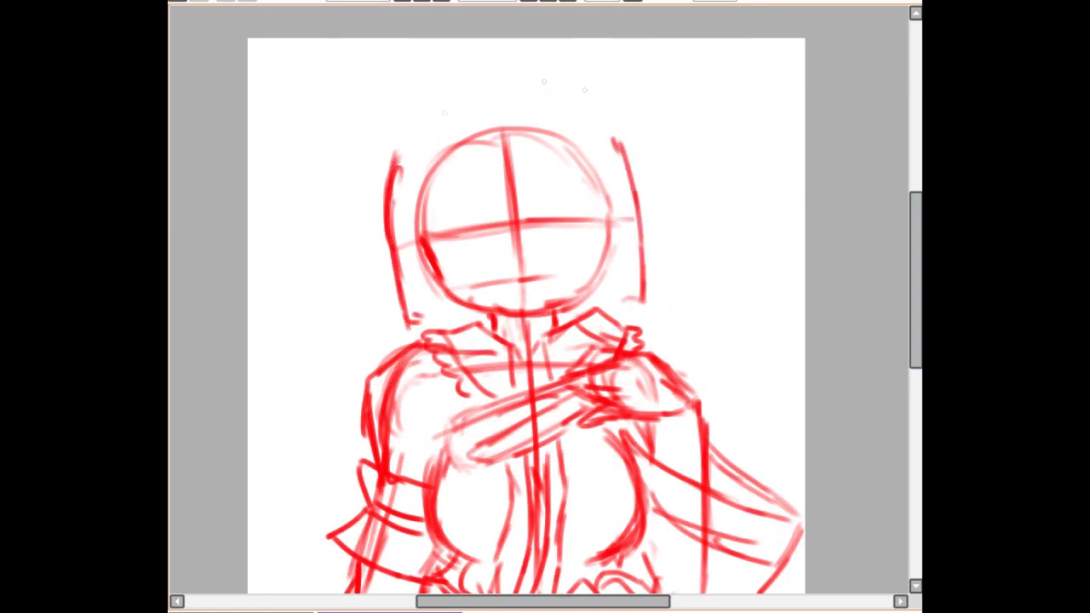
# Sketch a wide curved hat brim across the top of the head
pyautogui.moveTo(385, 121); pyautogui.dragTo(351, 170)
pyautogui.moveTo(352, 189); pyautogui.dragTo(465, 147)
pyautogui.moveTo(399, 164); pyautogui.dragTo(659, 136)
pyautogui.moveTo(623, 93); pyautogui.dragTo(655, 135)
pyautogui.moveTo(392, 126); pyautogui.dragTo(626, 90)
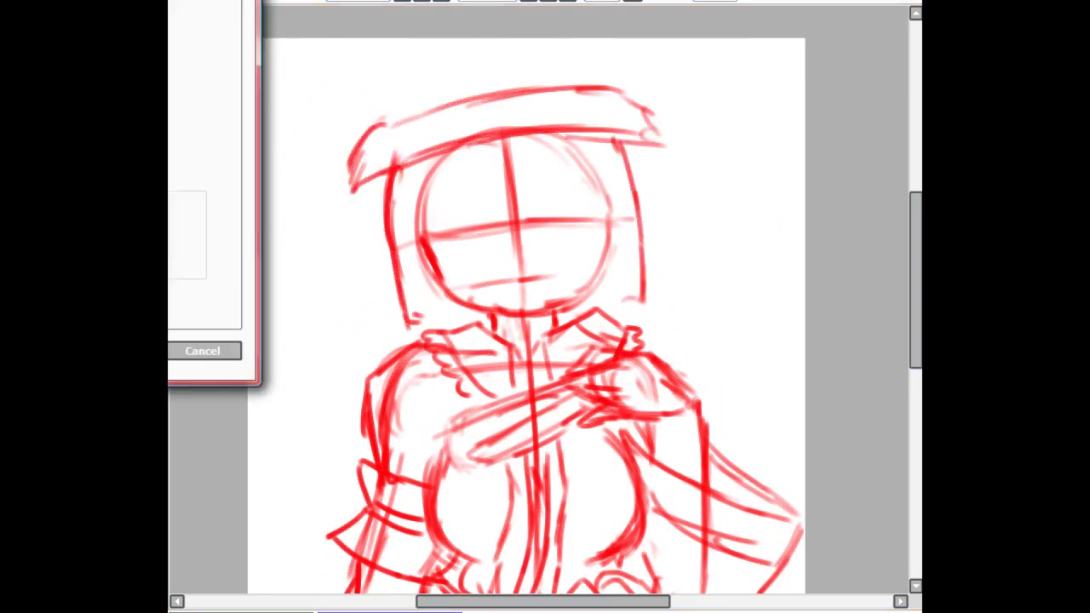
# Extend the canvas upward and sketch the hat's brim ends and tall creased crown
pyautogui.press('Return')
pyautogui.moveTo(916, 279); pyautogui.dragTo(916, 266)
pyautogui.moveTo(368, 205); pyautogui.dragTo(348, 266)
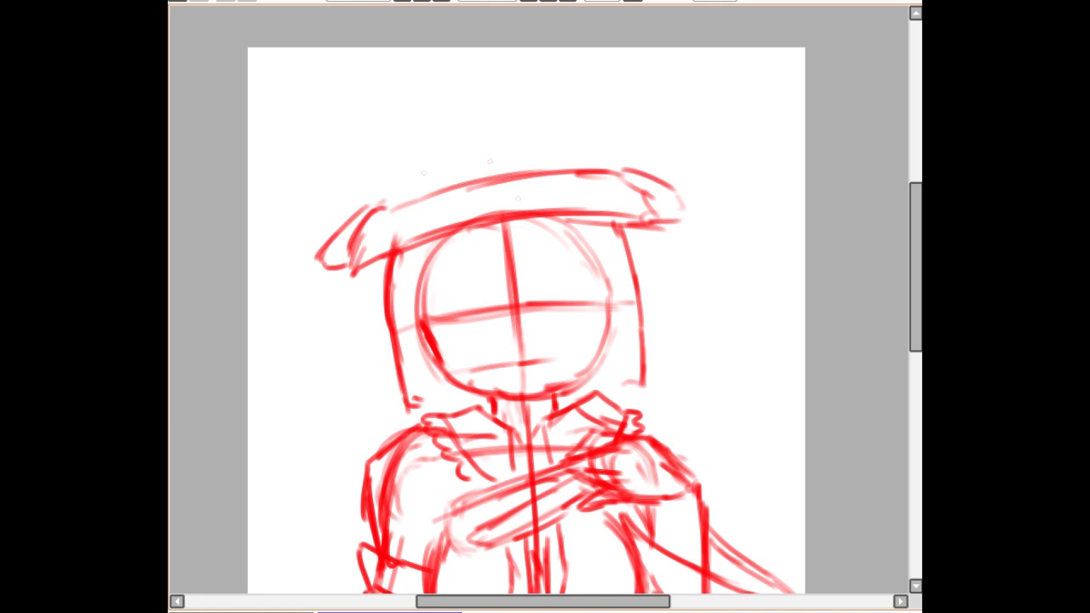
pyautogui.moveTo(445, 184); pyautogui.dragTo(545, 165)
pyautogui.moveTo(351, 208); pyautogui.dragTo(436, 104)
pyautogui.moveTo(502, 102); pyautogui.dragTo(643, 158)
pyautogui.moveTo(409, 124); pyautogui.dragTo(604, 80)
# Sketch pointed bangs across the forehead under the hat brim
pyautogui.scroll(-3, 531, 158)
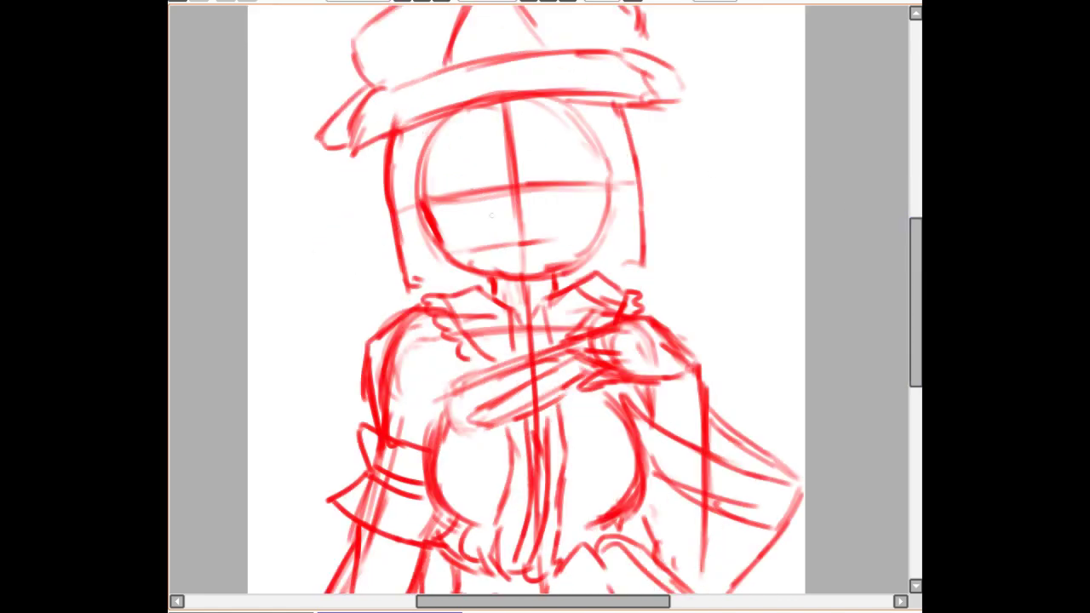
pyautogui.moveTo(447, 129); pyautogui.dragTo(481, 161)
pyautogui.moveTo(479, 114); pyautogui.dragTo(521, 163)
pyautogui.moveTo(542, 103); pyautogui.dragTo(525, 157)
pyautogui.moveTo(587, 96); pyautogui.dragTo(573, 152)
# Sketch wavy side locks of hair framing both sides of the face
pyautogui.moveTo(437, 176)
pyautogui.mouseDown()
pyautogui.moveTo(444, 256)
pyautogui.moveTo(458, 274)
pyautogui.moveTo(439, 226)
pyautogui.moveTo(441, 242)
pyautogui.mouseUp()
pyautogui.press('e')
pyautogui.moveTo(436, 181); pyautogui.dragTo(454, 266)
pyautogui.moveTo(412, 184); pyautogui.dragTo(439, 274)
pyautogui.moveTo(595, 143); pyautogui.dragTo(611, 262)
pyautogui.moveTo(610, 148)
pyautogui.mouseDown()
pyautogui.moveTo(635, 249)
pyautogui.moveTo(626, 270)
pyautogui.mouseUp()
pyautogui.moveTo(373, 143); pyautogui.dragTo(399, 288)
pyautogui.moveTo(637, 113); pyautogui.dragTo(649, 272)
# Shape the jaw and chin, cleaning up the cheek contour with the eraser
pyautogui.scroll(2, 445, 178)
pyautogui.moveTo(458, 294); pyautogui.dragTo(579, 337)
pyautogui.moveTo(672, 226)
pyautogui.mouseDown()
pyautogui.moveTo(678, 239)
pyautogui.moveTo(621, 319)
pyautogui.mouseUp()
pyautogui.moveTo(652, 290); pyautogui.dragTo(572, 337)
pyautogui.press('e')
pyautogui.moveTo(673, 237)
pyautogui.mouseDown()
pyautogui.moveTo(597, 315)
pyautogui.moveTo(624, 311)
pyautogui.mouseUp()
# Sketch arched closed eyelids and curved eyebrows on both sides of the face
pyautogui.moveTo(512, 186)
pyautogui.mouseDown()
pyautogui.moveTo(449, 187)
pyautogui.moveTo(501, 167)
pyautogui.mouseUp()
pyautogui.moveTo(449, 203)
pyautogui.mouseDown()
pyautogui.moveTo(512, 186)
pyautogui.moveTo(450, 202)
pyautogui.mouseUp()
pyautogui.moveTo(590, 175)
pyautogui.mouseDown()
pyautogui.moveTo(642, 148)
pyautogui.moveTo(655, 170)
pyautogui.mouseUp()
pyautogui.moveTo(590, 175); pyautogui.dragTo(651, 158)
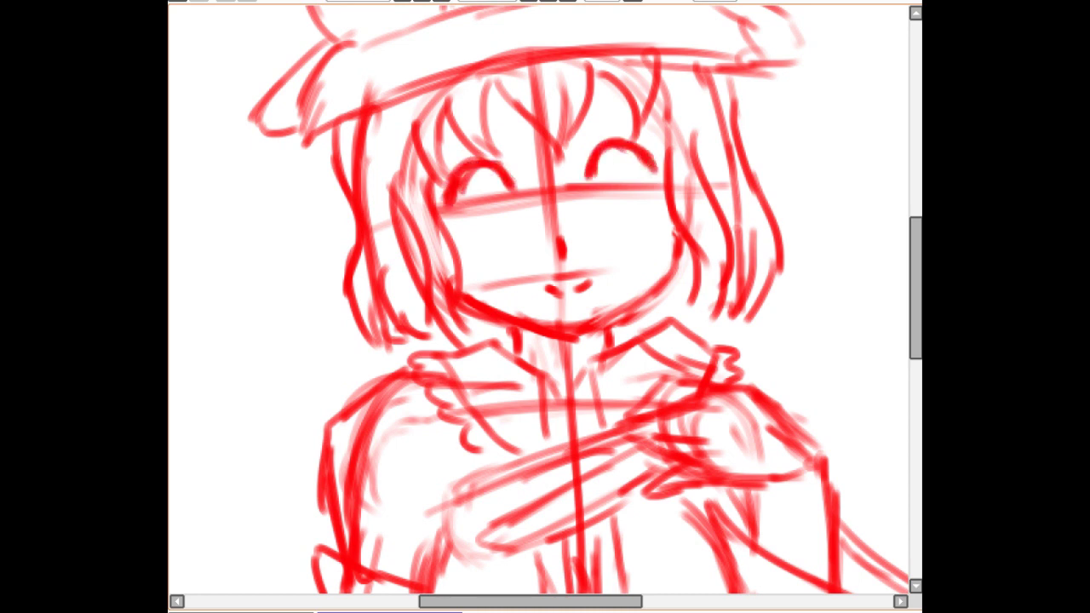
pyautogui.moveTo(419, 165); pyautogui.dragTo(478, 130)
pyautogui.moveTo(574, 121); pyautogui.dragTo(654, 90)
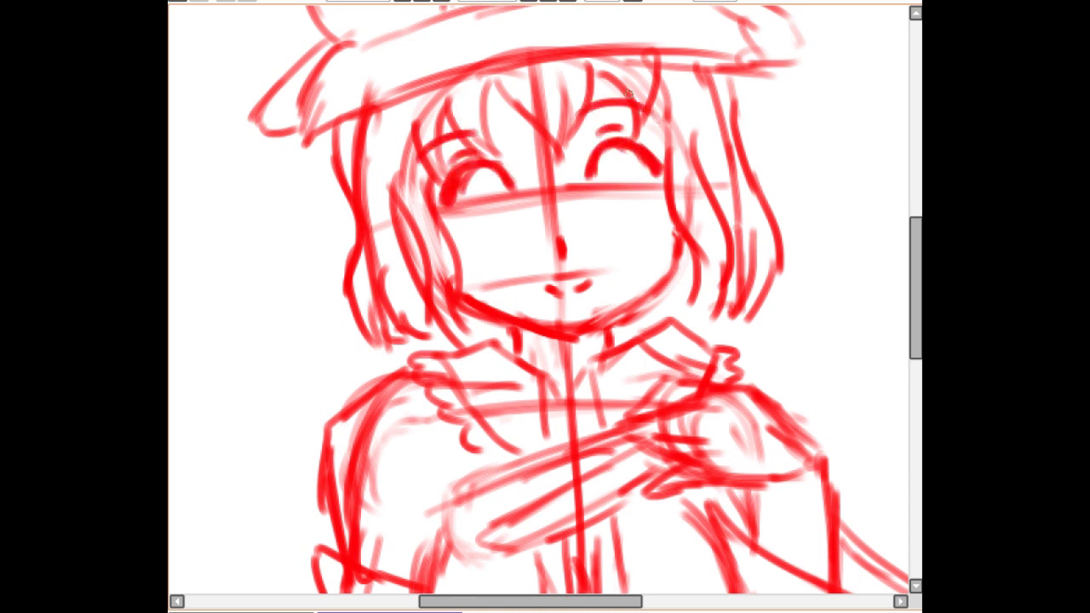
# Redraw the nose as a small curved mark and rework the corner of the mouth
pyautogui.scroll(1, 537, 242)
pyautogui.moveTo(539, 286); pyautogui.dragTo(557, 315)
pyautogui.moveTo(514, 357); pyautogui.dragTo(528, 366)
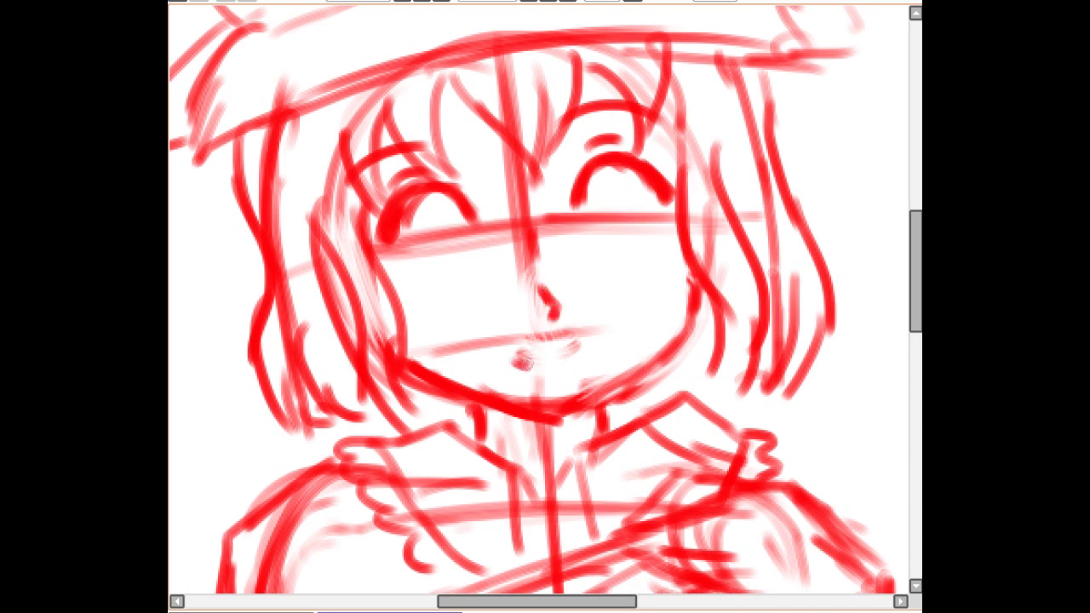
# Try sketching lower-lid and iris lines beneath the arched eyelids
pyautogui.moveTo(611, 259); pyautogui.dragTo(649, 247)
pyautogui.moveTo(438, 194); pyautogui.dragTo(456, 274)
pyautogui.moveTo(392, 230); pyautogui.dragTo(429, 288)
pyautogui.moveTo(424, 213); pyautogui.dragTo(417, 285)
# Fade the old eyelid arcs and redraw the curved eye guideline across the face
pyautogui.moveTo(388, 234); pyautogui.dragTo(464, 204)
pyautogui.moveTo(576, 204); pyautogui.dragTo(664, 187)
pyautogui.moveTo(611, 257); pyautogui.dragTo(651, 249)
pyautogui.moveTo(349, 272); pyautogui.dragTo(651, 213)
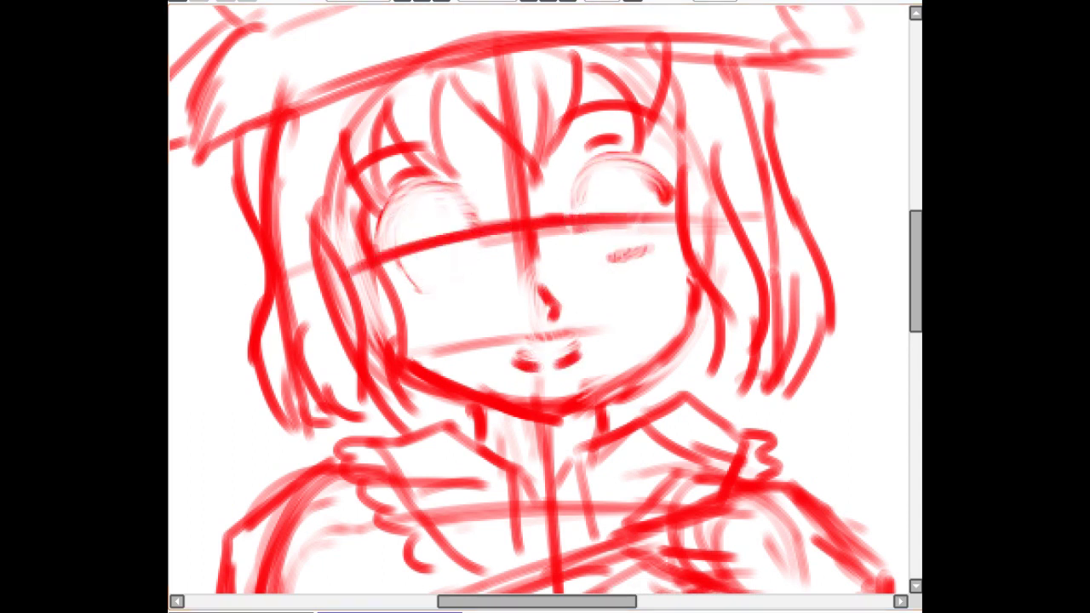
# Redraw both upper eyelids with thicker arcs and outer lashes
pyautogui.moveTo(371, 253); pyautogui.dragTo(475, 220)
pyautogui.moveTo(571, 211); pyautogui.dragTo(676, 216)
pyautogui.moveTo(582, 175); pyautogui.dragTo(678, 223)
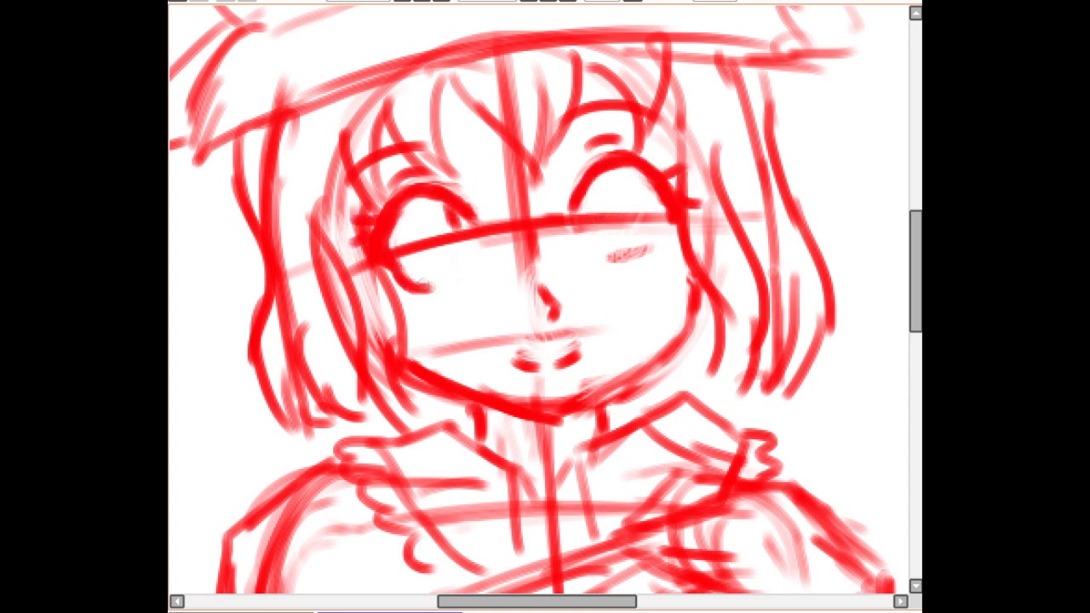
# Outline the irises in both open eyes and add pupils and inner details
pyautogui.moveTo(423, 283); pyautogui.dragTo(461, 243)
pyautogui.moveTo(402, 224); pyautogui.dragTo(431, 216)
pyautogui.moveTo(409, 254); pyautogui.dragTo(446, 231)
pyautogui.moveTo(584, 200); pyautogui.dragTo(643, 249)
pyautogui.moveTo(640, 180); pyautogui.dragTo(645, 238)
pyautogui.moveTo(585, 195); pyautogui.dragTo(593, 247)
pyautogui.moveTo(648, 181); pyautogui.dragTo(649, 248)
pyautogui.moveTo(599, 188); pyautogui.dragTo(627, 190)
pyautogui.moveTo(601, 218); pyautogui.dragTo(637, 214)
# Add short blush marks on the cheek and firm up the jawline on the opposite side
pyautogui.moveTo(415, 320); pyautogui.dragTo(431, 311)
pyautogui.moveTo(426, 324); pyautogui.dragTo(438, 319)
pyautogui.moveTo(657, 288)
pyautogui.mouseDown()
pyautogui.moveTo(678, 284)
pyautogui.moveTo(615, 380)
pyautogui.mouseUp()
pyautogui.moveTo(661, 338); pyautogui.dragTo(587, 404)
# Touch up the raised arm area and lighten the whole red sketch as a drawing guide
pyautogui.scroll(-2, 417, 343)
pyautogui.moveTo(915, 273); pyautogui.dragTo(915, 320)
pyautogui.moveTo(559, 601); pyautogui.dragTo(539, 601)
pyautogui.moveTo(665, 280)
pyautogui.mouseDown()
pyautogui.moveTo(719, 357)
pyautogui.moveTo(681, 287)
pyautogui.mouseUp()
pyautogui.moveTo(570, 290); pyautogui.dragTo(471, 334)
pyautogui.moveTo(916, 320); pyautogui.dragTo(915, 280)
pyautogui.scroll(2, 805, 192)
pyautogui.moveTo(581, 601); pyautogui.dragTo(539, 601)
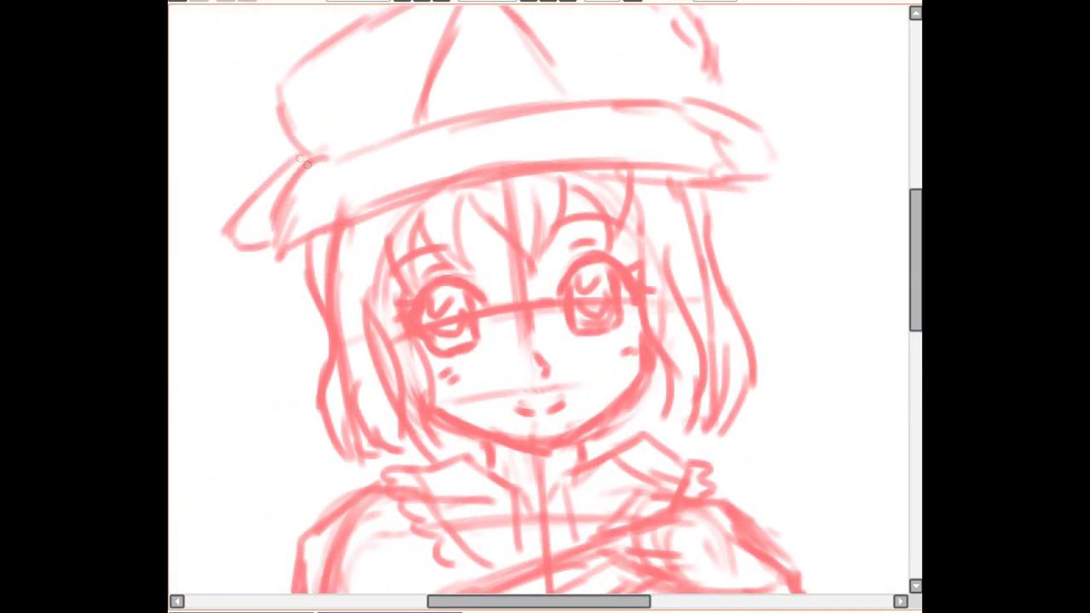
# Ink the folded ruffles of the hat brim in black over the red sketch
pyautogui.moveTo(304, 161)
pyautogui.mouseDown()
pyautogui.moveTo(254, 266)
pyautogui.moveTo(392, 162)
pyautogui.moveTo(473, 202)
pyautogui.mouseUp()
pyautogui.moveTo(333, 174); pyautogui.dragTo(467, 121)
pyautogui.moveTo(473, 128)
pyautogui.mouseDown()
pyautogui.moveTo(562, 159)
pyautogui.moveTo(628, 152)
pyautogui.mouseUp()
pyautogui.moveTo(474, 126)
pyautogui.mouseDown()
pyautogui.moveTo(487, 102)
pyautogui.moveTo(580, 104)
pyautogui.mouseUp()
pyautogui.moveTo(580, 98)
pyautogui.mouseDown()
pyautogui.moveTo(664, 102)
pyautogui.moveTo(691, 131)
pyautogui.mouseUp()
pyautogui.moveTo(642, 86); pyautogui.dragTo(803, 140)
pyautogui.moveTo(626, 155); pyautogui.dragTo(685, 154)
pyautogui.moveTo(706, 72)
pyautogui.mouseDown()
pyautogui.moveTo(812, 130)
pyautogui.moveTo(687, 136)
pyautogui.mouseUp()
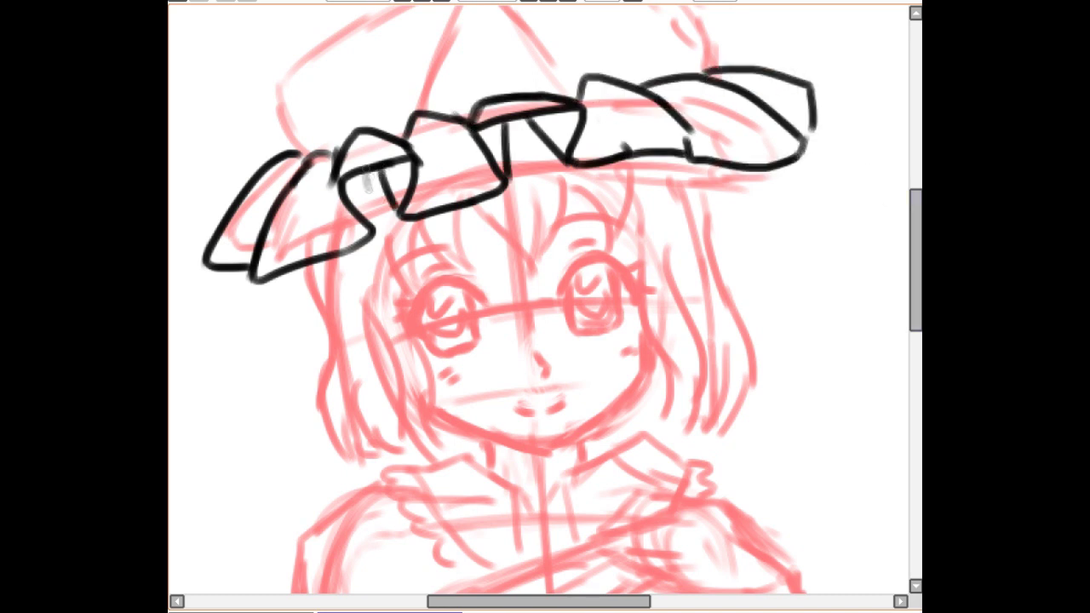
# Ink the triangular emblem on the hat front with a swirl inside it
pyautogui.scroll(3, 700, 198)
pyautogui.moveTo(421, 264)
pyautogui.mouseDown()
pyautogui.moveTo(464, 128)
pyautogui.moveTo(572, 228)
pyautogui.mouseUp()
pyautogui.moveTo(489, 194); pyautogui.dragTo(530, 213)
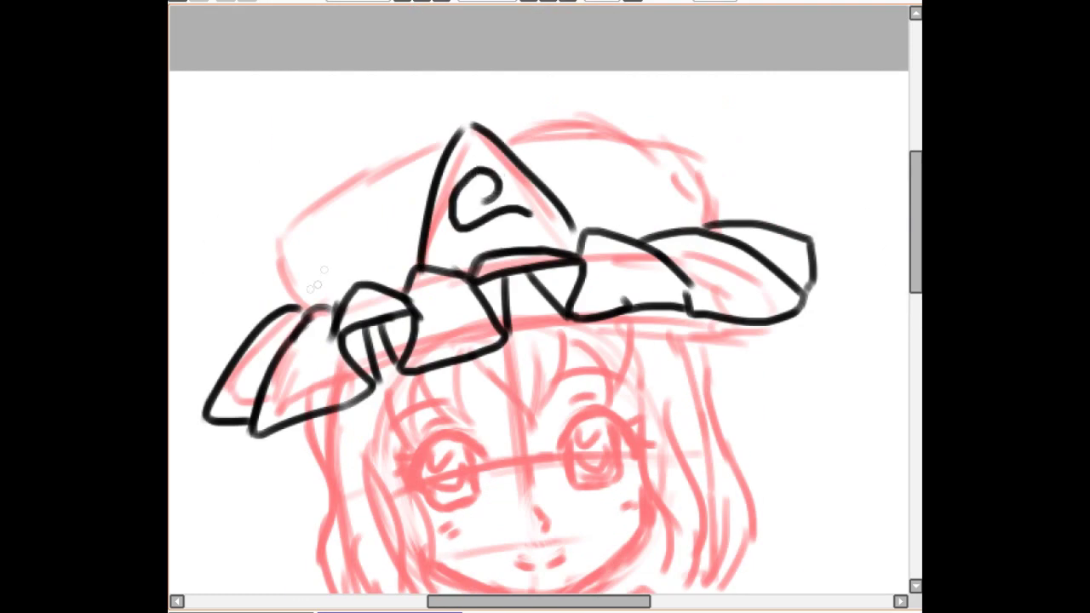
# Ink the hat crown as a raised rounded outline and add short fold lines above the brim
pyautogui.moveTo(298, 299); pyautogui.dragTo(426, 151)
pyautogui.moveTo(501, 132); pyautogui.dragTo(706, 138)
pyautogui.moveTo(707, 138); pyautogui.dragTo(699, 213)
pyautogui.moveTo(674, 179); pyautogui.dragTo(628, 232)
pyautogui.moveTo(350, 254); pyautogui.dragTo(382, 286)
pyautogui.moveTo(381, 260); pyautogui.dragTo(406, 278)
pyautogui.moveTo(703, 200); pyautogui.dragTo(694, 224)
pyautogui.moveTo(414, 150)
pyautogui.mouseDown()
pyautogui.moveTo(343, 177)
pyautogui.moveTo(284, 229)
pyautogui.mouseUp()
pyautogui.moveTo(502, 130); pyautogui.dragTo(704, 136)
pyautogui.moveTo(707, 138); pyautogui.dragTo(702, 211)
pyautogui.moveTo(272, 251)
pyautogui.mouseDown()
pyautogui.moveTo(447, 120)
pyautogui.moveTo(717, 169)
pyautogui.mouseUp()
pyautogui.moveTo(719, 166); pyautogui.dragTo(700, 223)
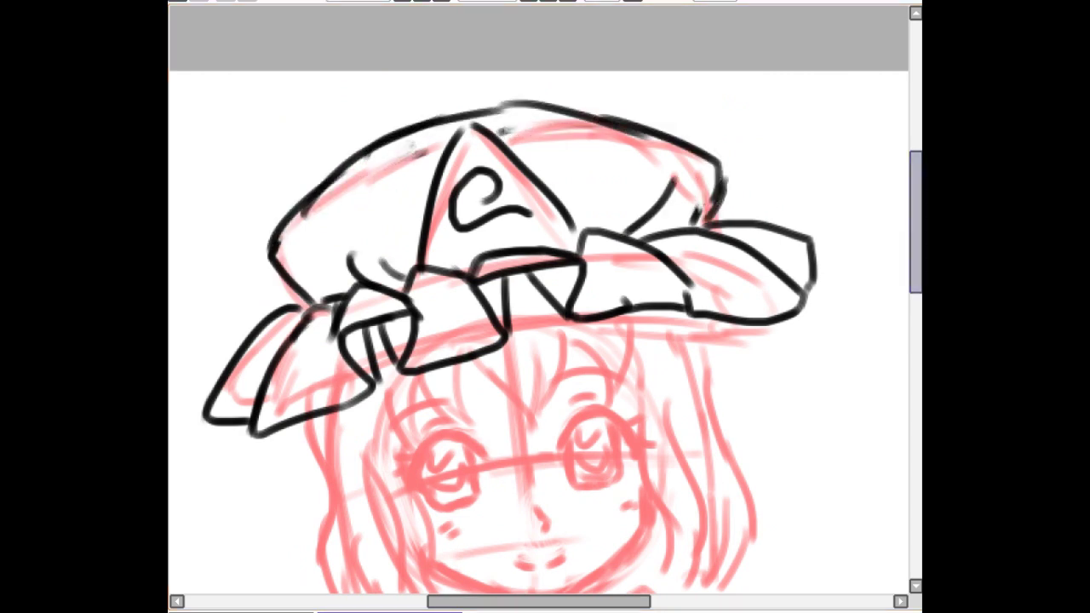
# Ink the pointed bangs across the forehead beneath the hat brim
pyautogui.moveTo(916, 221); pyautogui.dragTo(917, 282)
pyautogui.moveTo(379, 153); pyautogui.dragTo(442, 201)
pyautogui.moveTo(476, 118); pyautogui.dragTo(421, 200)
pyautogui.moveTo(562, 113); pyautogui.dragTo(528, 189)
pyautogui.moveTo(634, 90); pyautogui.dragTo(587, 175)
# Ink the wavy side hair on both sides of the face with tapered strand ends
pyautogui.moveTo(394, 197); pyautogui.dragTo(427, 340)
pyautogui.moveTo(374, 213); pyautogui.dragTo(426, 368)
pyautogui.moveTo(635, 157); pyautogui.dragTo(672, 327)
pyautogui.moveTo(656, 153); pyautogui.dragTo(668, 330)
pyautogui.moveTo(312, 172); pyautogui.dragTo(340, 366)
pyautogui.moveTo(345, 259); pyautogui.dragTo(387, 368)
pyautogui.moveTo(366, 315); pyautogui.dragTo(413, 373)
pyautogui.moveTo(707, 77)
pyautogui.mouseDown()
pyautogui.moveTo(749, 208)
pyautogui.moveTo(711, 332)
pyautogui.mouseUp()
pyautogui.moveTo(681, 247); pyautogui.dragTo(724, 331)
# Ink the jawline from cheek to cheek and add both neck lines below the chin
pyautogui.scroll(1, 539, 299)
pyautogui.moveTo(407, 347); pyautogui.dragTo(557, 409)
pyautogui.moveTo(696, 251)
pyautogui.mouseDown()
pyautogui.moveTo(643, 368)
pyautogui.moveTo(615, 383)
pyautogui.mouseUp()
pyautogui.moveTo(424, 366)
pyautogui.mouseDown()
pyautogui.moveTo(576, 404)
pyautogui.moveTo(691, 307)
pyautogui.mouseUp()
pyautogui.moveTo(407, 351); pyautogui.dragTo(562, 407)
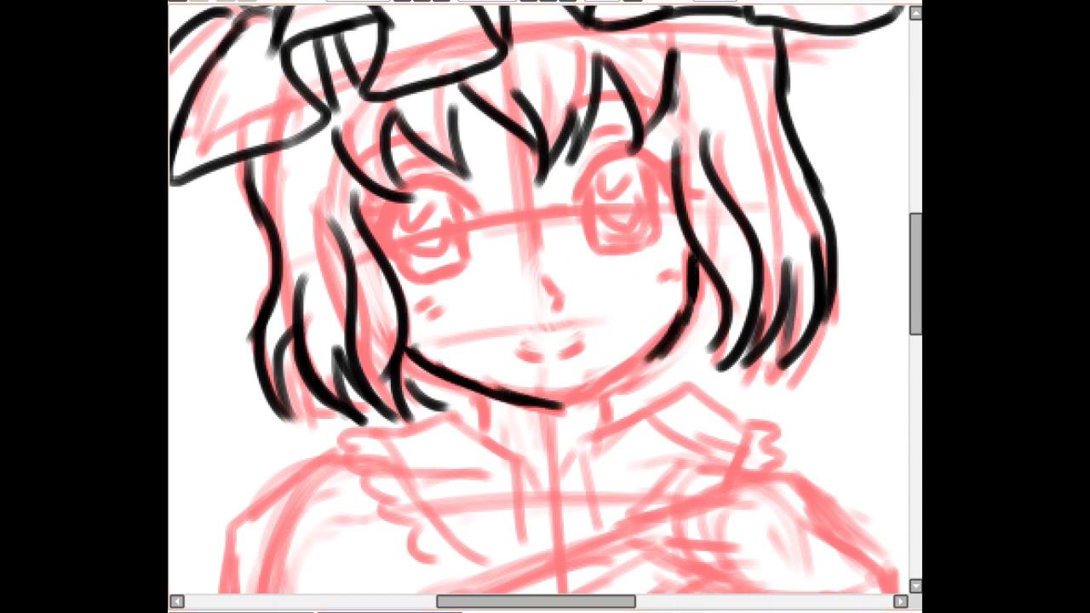
pyautogui.moveTo(686, 294); pyautogui.dragTo(566, 405)
pyautogui.moveTo(477, 394); pyautogui.dragTo(485, 436)
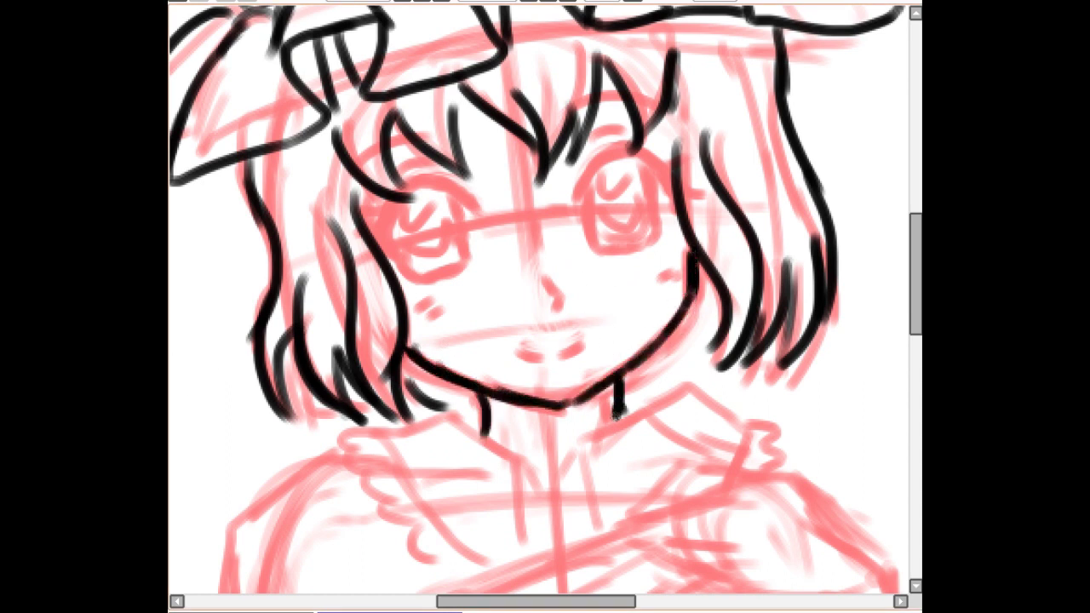
# Ink the small smile and nose and draw arched eyebrows above both eyes
pyautogui.moveTo(517, 351); pyautogui.dragTo(589, 344)
pyautogui.moveTo(344, 169); pyautogui.dragTo(432, 174)
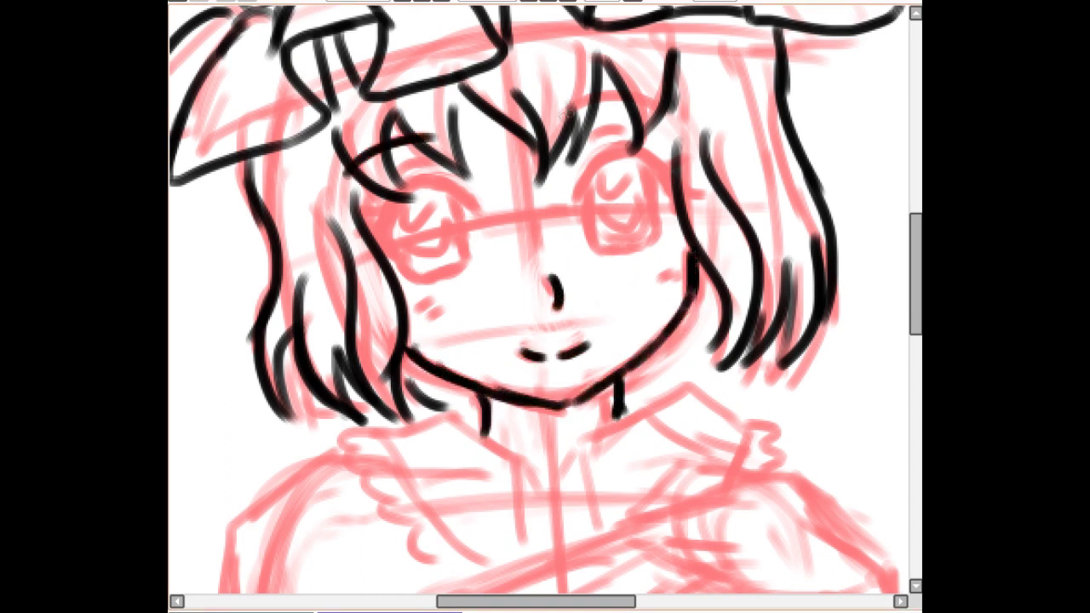
pyautogui.moveTo(558, 115); pyautogui.dragTo(654, 101)
# Add inner hair strands framing the face beside both eyes
pyautogui.moveTo(356, 175); pyautogui.dragTo(371, 226)
pyautogui.moveTo(664, 115); pyautogui.dragTo(659, 240)
pyautogui.moveTo(367, 192); pyautogui.dragTo(404, 288)
pyautogui.scroll(1, 412, 229)
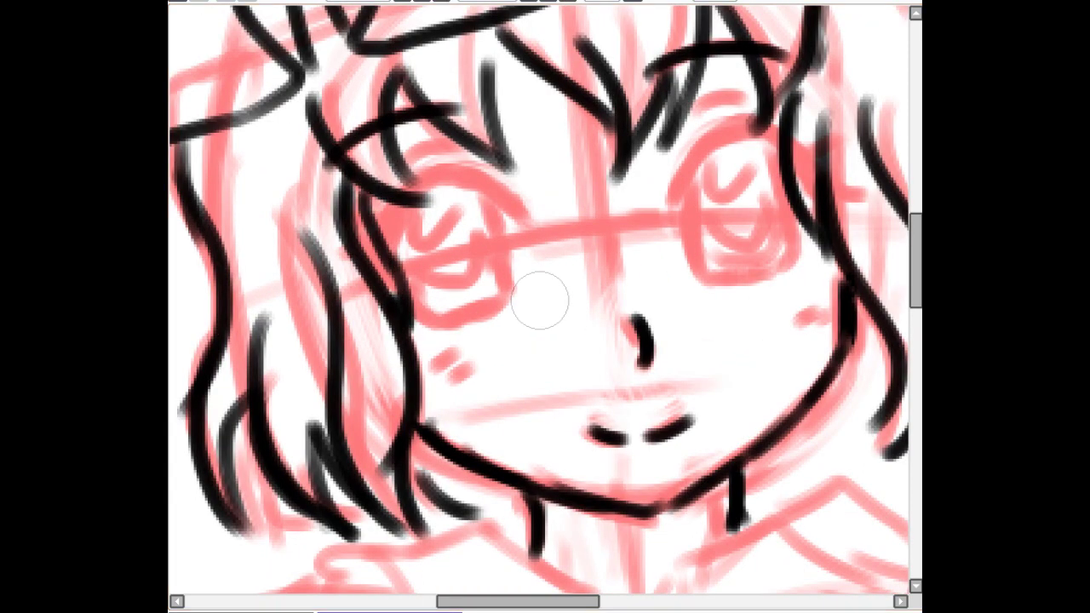
pyautogui.moveTo(383, 215); pyautogui.dragTo(387, 278)
pyautogui.moveTo(783, 121); pyautogui.dragTo(814, 243)
pyautogui.moveTo(517, 602); pyautogui.dragTo(534, 602)
pyautogui.moveTo(741, 79); pyautogui.dragTo(753, 168)
# Ink the upper eyelids of both eyes with thick arcs, outer lashes and crease lines
pyautogui.moveTo(288, 204); pyautogui.dragTo(298, 254)
pyautogui.moveTo(417, 182)
pyautogui.mouseDown()
pyautogui.moveTo(441, 205)
pyautogui.moveTo(310, 257)
pyautogui.mouseUp()
pyautogui.moveTo(421, 182); pyautogui.dragTo(313, 274)
pyautogui.moveTo(376, 174); pyautogui.dragTo(443, 206)
pyautogui.moveTo(300, 246)
pyautogui.mouseDown()
pyautogui.moveTo(318, 284)
pyautogui.moveTo(262, 260)
pyautogui.mouseUp()
pyautogui.moveTo(307, 225); pyautogui.dragTo(261, 218)
pyautogui.moveTo(319, 175); pyautogui.dragTo(373, 146)
pyautogui.moveTo(606, 184); pyautogui.dragTo(741, 152)
pyautogui.moveTo(640, 136); pyautogui.dragTo(758, 181)
pyautogui.moveTo(606, 188)
pyautogui.mouseDown()
pyautogui.moveTo(741, 146)
pyautogui.moveTo(759, 191)
pyautogui.mouseUp()
pyautogui.moveTo(758, 165); pyautogui.dragTo(790, 155)
pyautogui.moveTo(742, 129); pyautogui.dragTo(764, 107)
pyautogui.moveTo(611, 119); pyautogui.dragTo(673, 94)
# Ink the rounded iris outlines in both eyes
pyautogui.moveTo(325, 224); pyautogui.dragTo(373, 318)
pyautogui.moveTo(423, 203); pyautogui.dragTo(436, 288)
pyautogui.moveTo(436, 280)
pyautogui.mouseDown()
pyautogui.moveTo(373, 315)
pyautogui.moveTo(385, 310)
pyautogui.mouseUp()
pyautogui.moveTo(613, 174)
pyautogui.mouseDown()
pyautogui.moveTo(627, 254)
pyautogui.moveTo(693, 266)
pyautogui.mouseUp()
pyautogui.moveTo(714, 155)
pyautogui.mouseDown()
pyautogui.moveTo(715, 254)
pyautogui.moveTo(640, 267)
pyautogui.mouseUp()
pyautogui.moveTo(620, 209); pyautogui.dragTo(715, 239)
pyautogui.moveTo(717, 154); pyautogui.dragTo(714, 243)
pyautogui.moveTo(330, 247)
pyautogui.mouseDown()
pyautogui.moveTo(342, 310)
pyautogui.moveTo(374, 317)
pyautogui.mouseUp()
# Ink the first half of the collar from the shoulder to the neck opening and down the front edge
pyautogui.scroll(-1, 830, 243)
pyautogui.moveTo(509, 601); pyautogui.dragTo(535, 601)
pyautogui.scroll(-2, 647, 286)
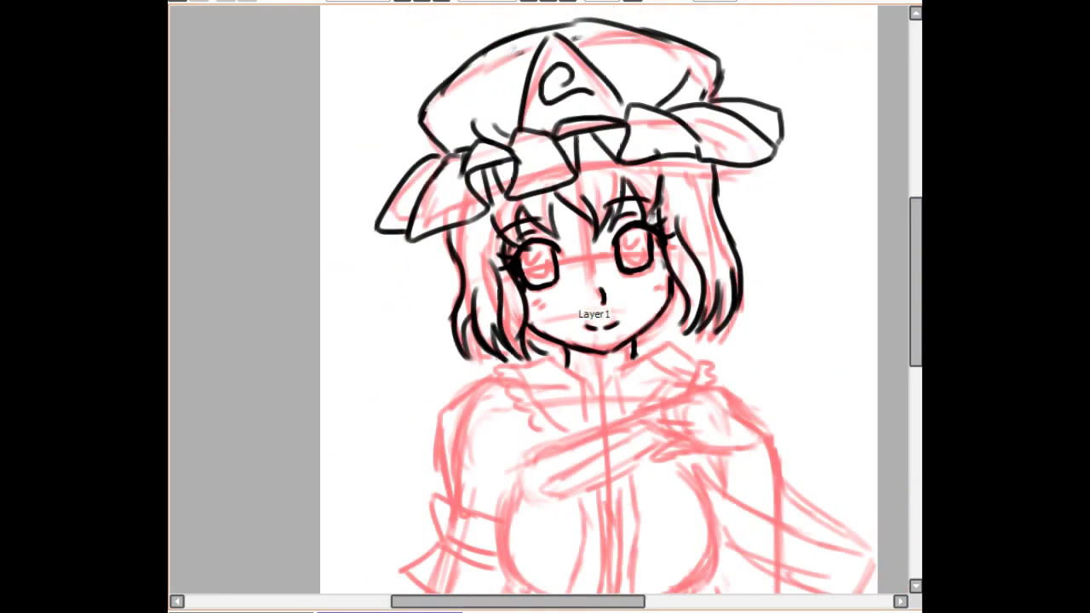
pyautogui.moveTo(915, 274); pyautogui.dragTo(916, 316)
pyautogui.scroll(1, 806, 223)
pyautogui.moveTo(423, 213); pyautogui.dragTo(474, 244)
pyautogui.moveTo(476, 244); pyautogui.dragTo(480, 301)
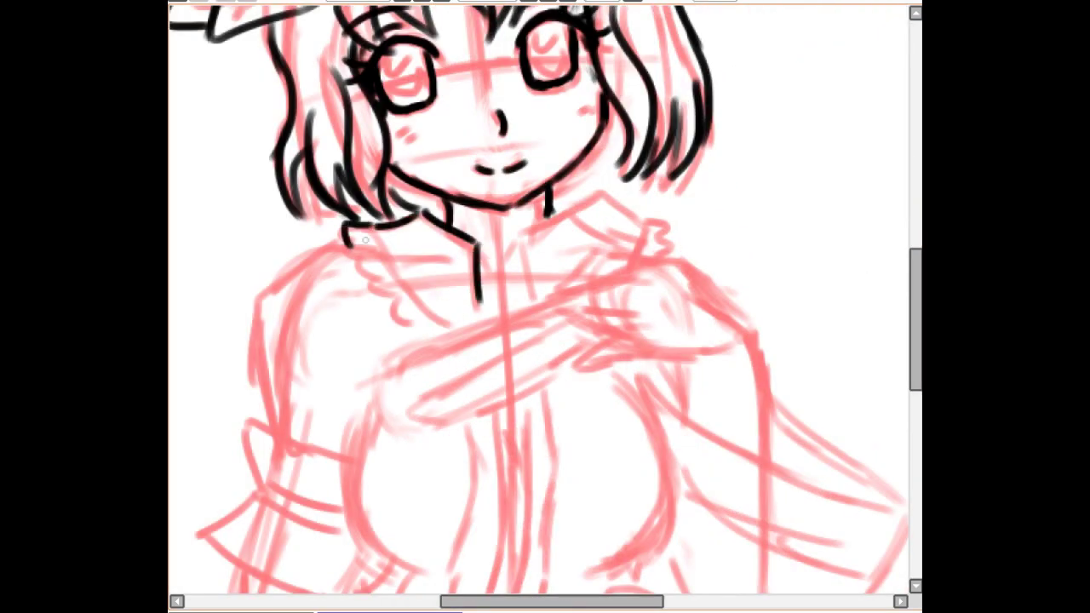
# Ink the wavy frill running from the first collar tip down the chest, and check the reference image
pyautogui.moveTo(407, 293); pyautogui.dragTo(431, 316)
pyautogui.moveTo(351, 256); pyautogui.dragTo(404, 324)
pyautogui.moveTo(392, 310)
pyautogui.mouseDown()
pyautogui.moveTo(422, 341)
pyautogui.moveTo(450, 329)
pyautogui.mouseUp()
pyautogui.hotkey('ctrl', 'Tab')
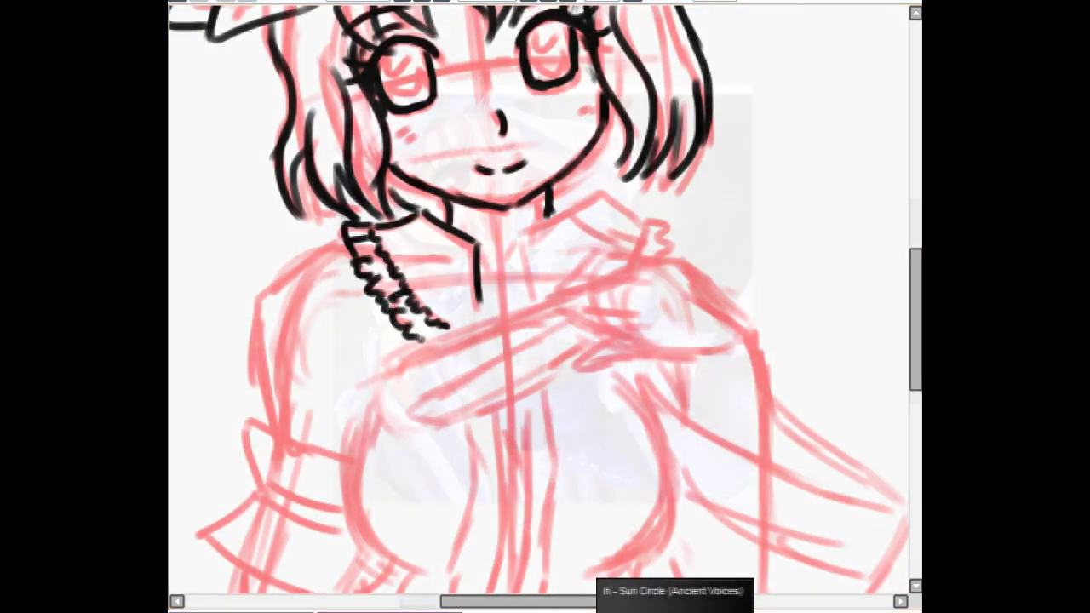
pyautogui.hotkey('ctrl', 'Tab')
# Ink the opposite half of the collar and the small ornament between the collar edges
pyautogui.moveTo(476, 243); pyautogui.dragTo(497, 270)
pyautogui.moveTo(517, 235)
pyautogui.mouseDown()
pyautogui.moveTo(501, 269)
pyautogui.moveTo(586, 201)
pyautogui.mouseUp()
pyautogui.moveTo(588, 201); pyautogui.dragTo(644, 227)
pyautogui.moveTo(483, 274); pyautogui.dragTo(516, 274)
pyautogui.moveTo(521, 240); pyautogui.dragTo(535, 305)
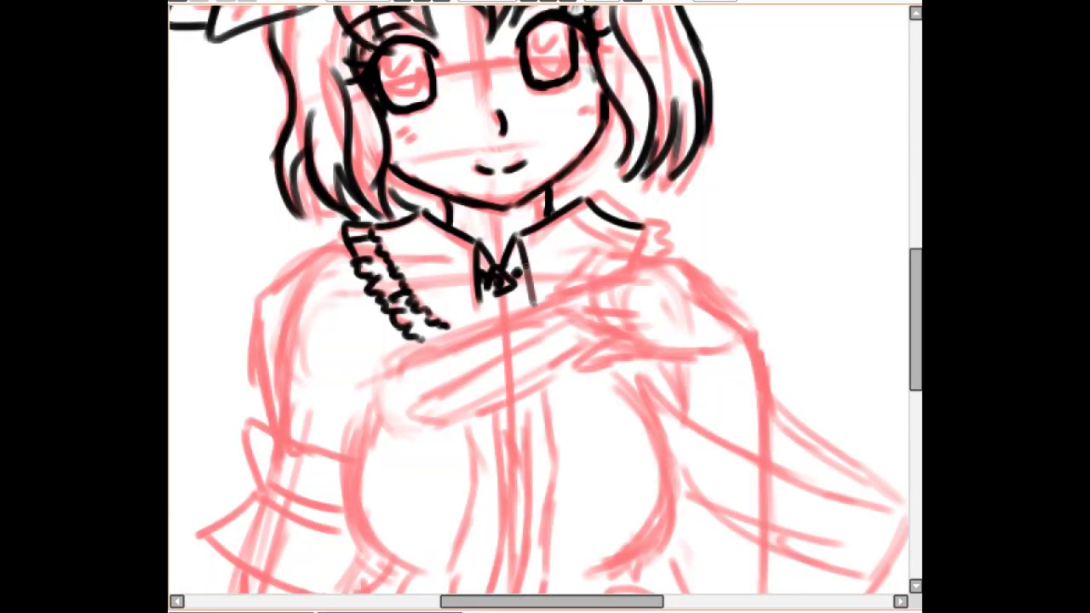
# Ink the short frill on the opposite shoulder, checking the reference image for its shape
pyautogui.moveTo(581, 239); pyautogui.dragTo(567, 267)
pyautogui.hotkey('ctrl', 'Tab')
pyautogui.hotkey('ctrl', 'Tab')
pyautogui.moveTo(583, 240); pyautogui.dragTo(569, 267)
pyautogui.moveTo(645, 228); pyautogui.dragTo(635, 260)
# Ink the lowered arm's shoulder and puffed sleeve with a ruffled cuff, and add both bust contours
pyautogui.moveTo(344, 356); pyautogui.dragTo(344, 247)
pyautogui.scroll(-1, 344, 248)
pyautogui.moveTo(345, 177)
pyautogui.mouseDown()
pyautogui.moveTo(319, 177)
pyautogui.moveTo(302, 300)
pyautogui.mouseUp()
pyautogui.moveTo(553, 362); pyautogui.dragTo(514, 386)
pyautogui.moveTo(357, 278); pyautogui.dragTo(396, 388)
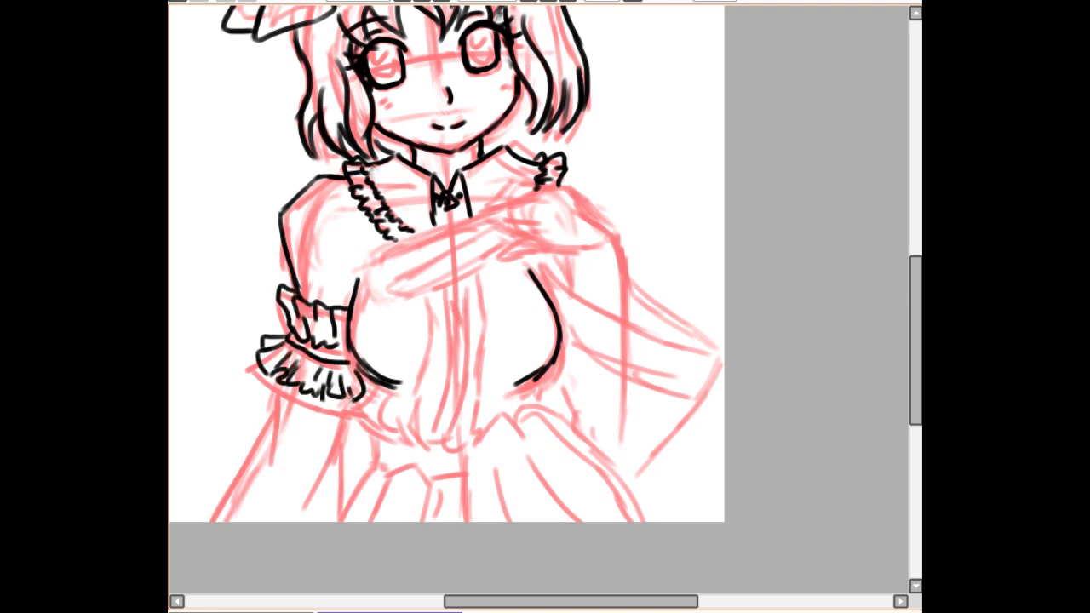
# Ink the lowered forearm and the hanging fabric lines below the ruffled cuff
pyautogui.moveTo(281, 400); pyautogui.dragTo(208, 521)
pyautogui.moveTo(338, 400); pyautogui.dragTo(301, 508)
pyautogui.moveTo(344, 407); pyautogui.dragTo(340, 521)
pyautogui.moveTo(266, 473); pyautogui.dragTo(246, 521)
# Ink the two curved placket lines down the centre of the bodice and a short waist line under the bust
pyautogui.moveTo(448, 288); pyautogui.dragTo(432, 432)
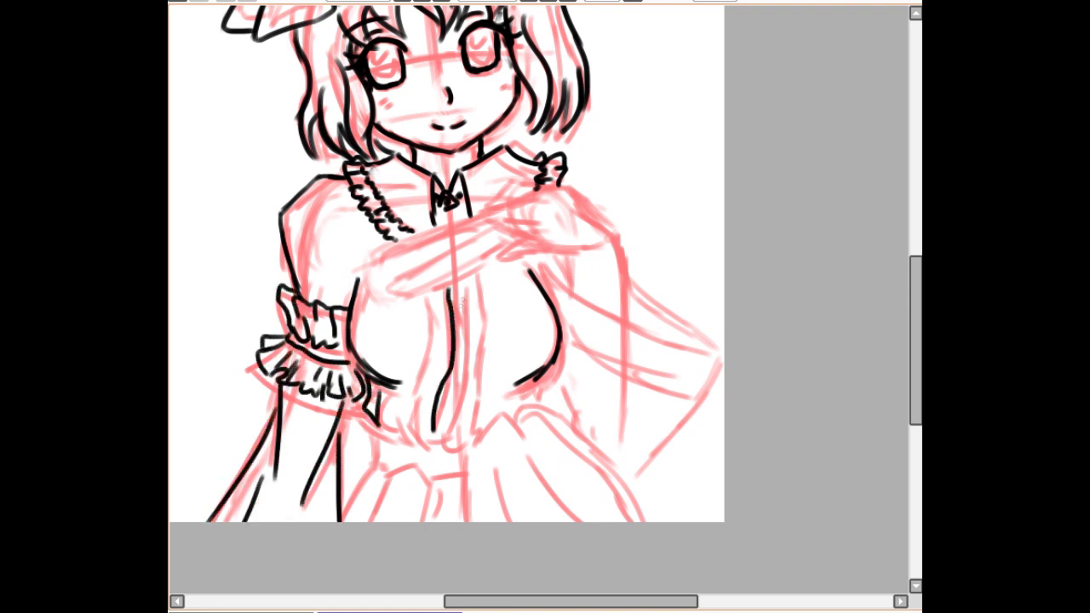
pyautogui.hotkey('ctrl', 'Tab')
pyautogui.hotkey('ctrl', 'Tab')
pyautogui.scroll(2, 422, 281)
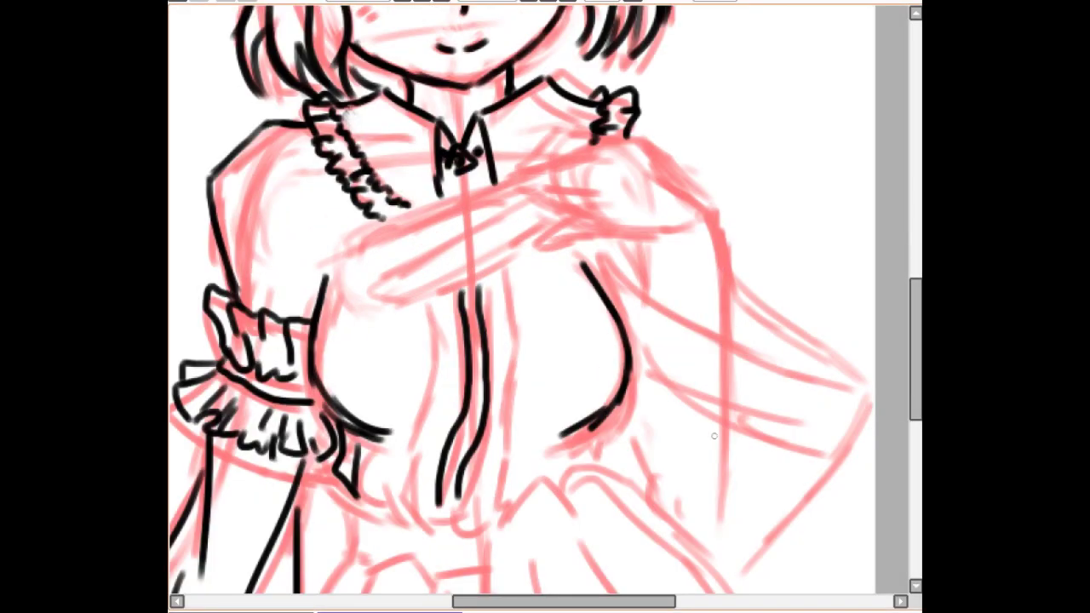
pyautogui.moveTo(663, 600); pyautogui.dragTo(686, 600)
pyautogui.moveTo(513, 435); pyautogui.dragTo(517, 457)
# Ink the raised hand with its fingers at the chest and the outer sleeve line below it
pyautogui.moveTo(915, 349); pyautogui.dragTo(915, 339)
pyautogui.moveTo(644, 362); pyautogui.dragTo(573, 183)
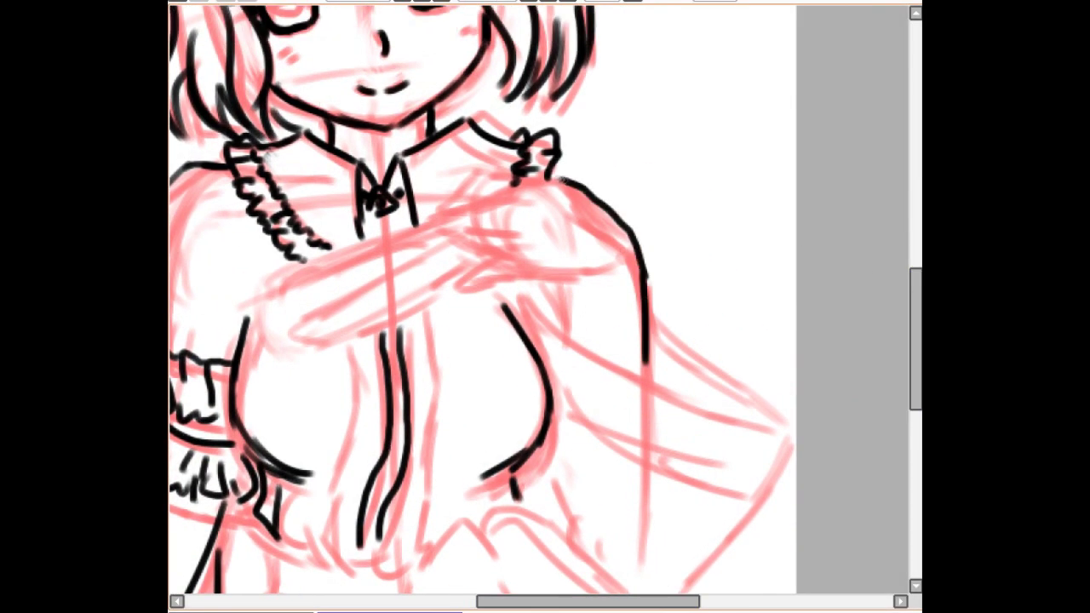
pyautogui.hotkey('ctrl', 'z')
pyautogui.moveTo(444, 206)
pyautogui.mouseDown()
pyautogui.moveTo(515, 170)
pyautogui.moveTo(631, 245)
pyautogui.mouseUp()
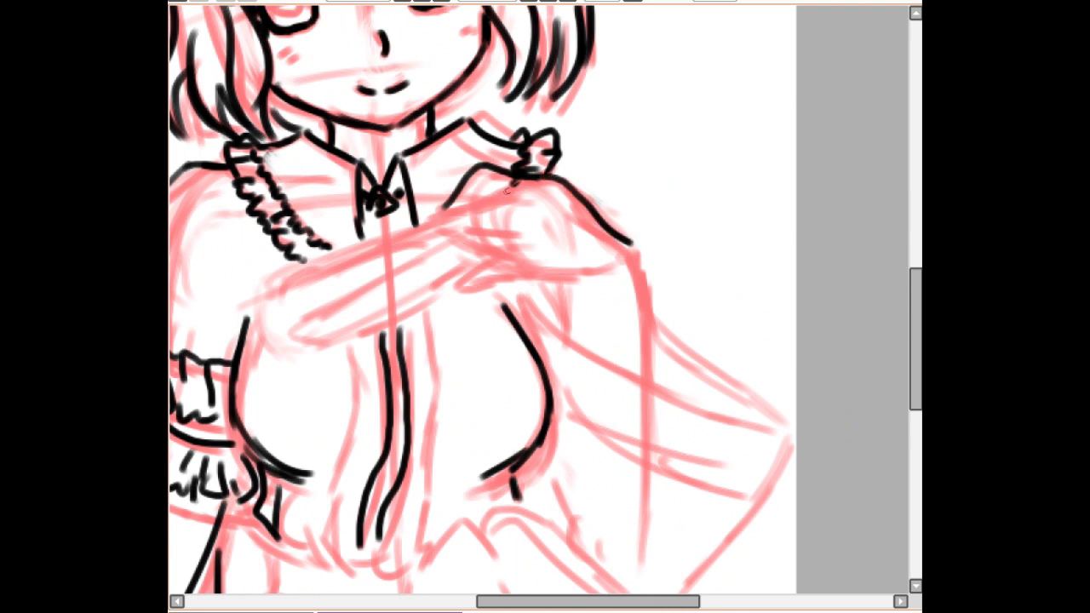
pyautogui.moveTo(509, 189); pyautogui.dragTo(417, 229)
pyautogui.moveTo(453, 264)
pyautogui.mouseDown()
pyautogui.moveTo(602, 271)
pyautogui.moveTo(565, 337)
pyautogui.mouseUp()
pyautogui.moveTo(586, 196); pyautogui.dragTo(656, 385)
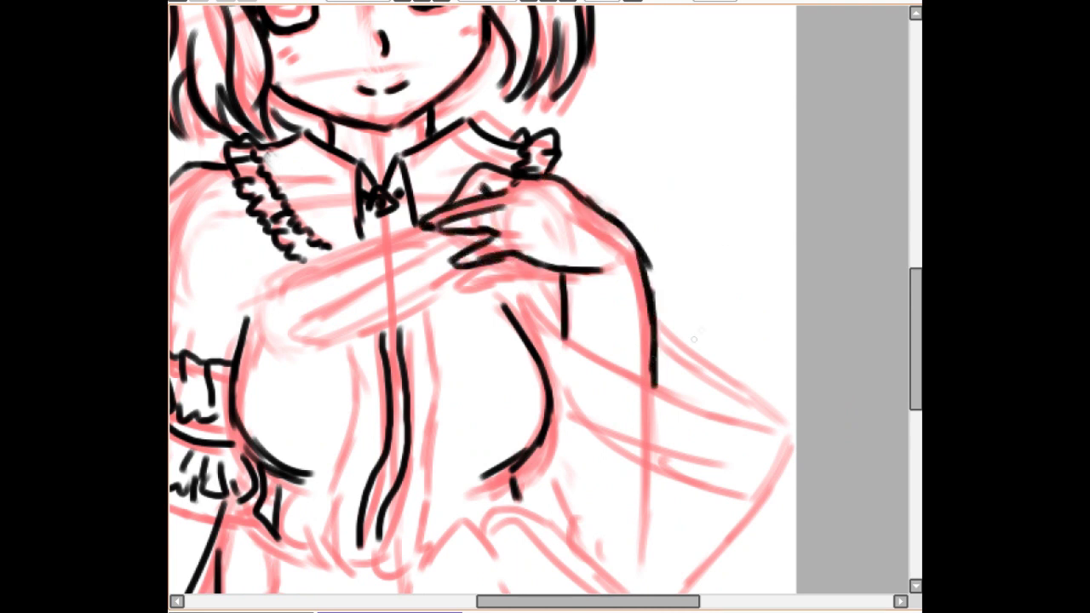
# Ink the outline of the long tapered object held in the raised hand across the chest
pyautogui.scroll(-3, 712, 434)
pyautogui.moveTo(467, 141)
pyautogui.mouseDown()
pyautogui.moveTo(298, 220)
pyautogui.moveTo(470, 162)
pyautogui.mouseUp()
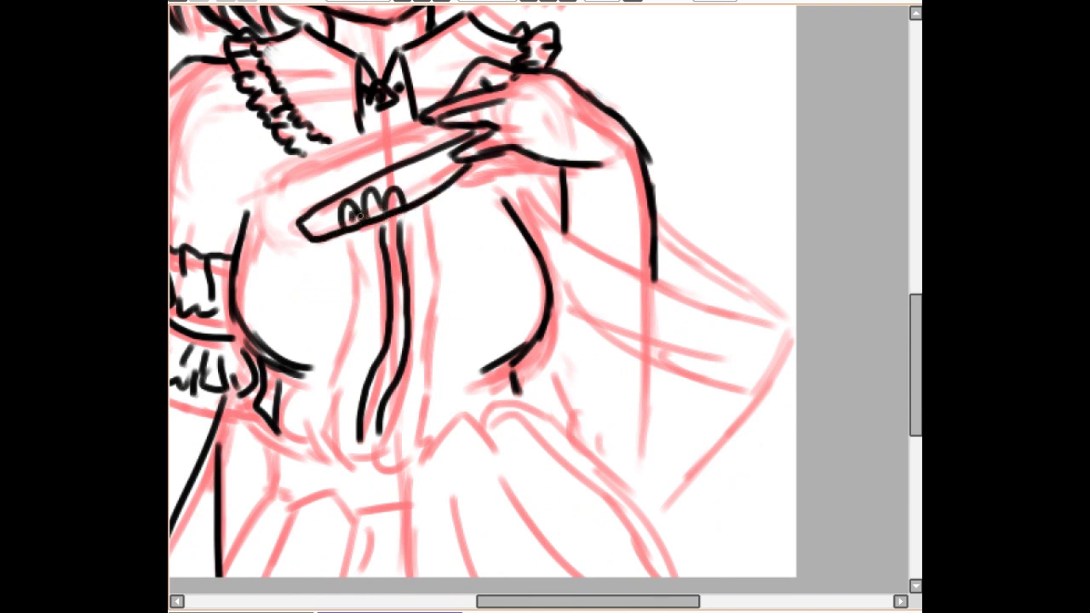
pyautogui.moveTo(443, 125); pyautogui.dragTo(303, 160)
pyautogui.moveTo(301, 160); pyautogui.dragTo(295, 212)
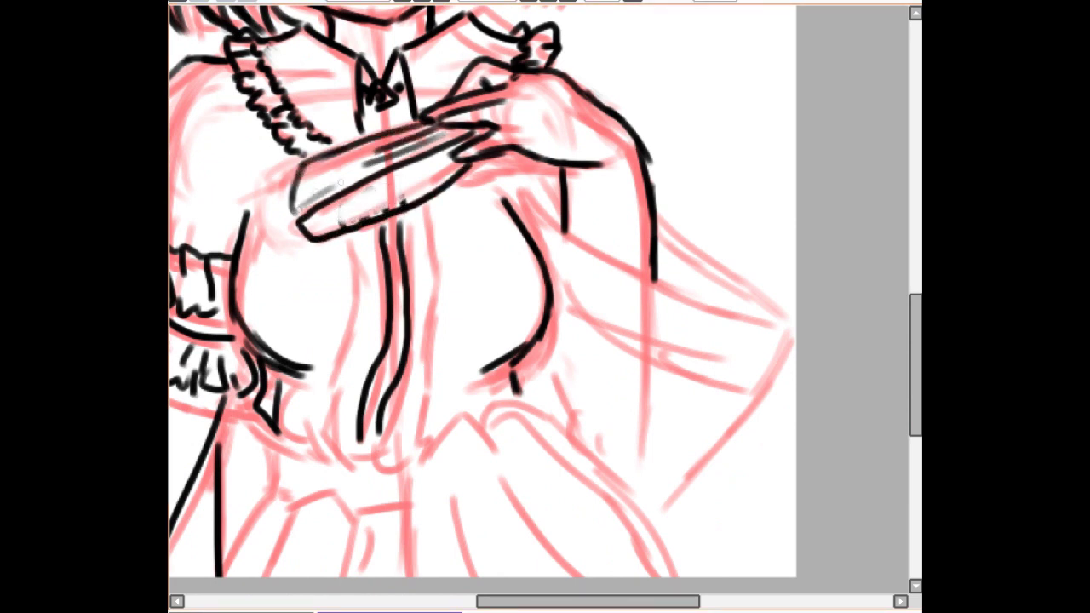
# Add hatching lines to the held object and firm up its lower edge
pyautogui.moveTo(339, 158); pyautogui.dragTo(307, 183)
pyautogui.moveTo(333, 177); pyautogui.dragTo(305, 204)
pyautogui.moveTo(414, 138); pyautogui.dragTo(366, 157)
pyautogui.moveTo(344, 225); pyautogui.dragTo(456, 177)
pyautogui.moveTo(306, 235); pyautogui.dragTo(469, 165)
# Extend the placket lines up to the held object and ink the zigzag frill along one side
pyautogui.moveTo(396, 208); pyautogui.dragTo(402, 243)
pyautogui.moveTo(379, 216); pyautogui.dragTo(383, 243)
pyautogui.moveTo(377, 111); pyautogui.dragTo(376, 133)
pyautogui.moveTo(442, 203); pyautogui.dragTo(426, 219)
pyautogui.moveTo(343, 235); pyautogui.dragTo(384, 288)
pyautogui.moveTo(361, 290)
pyautogui.mouseDown()
pyautogui.moveTo(353, 321)
pyautogui.moveTo(384, 322)
pyautogui.mouseUp()
# Finish the lower end of the placket frill and ink the waistband beneath the bodice
pyautogui.moveTo(916, 332); pyautogui.dragTo(916, 356)
pyautogui.moveTo(332, 331); pyautogui.dragTo(358, 370)
pyautogui.moveTo(381, 334); pyautogui.dragTo(405, 361)
pyautogui.moveTo(272, 336)
pyautogui.mouseDown()
pyautogui.moveTo(285, 395)
pyautogui.moveTo(395, 383)
pyautogui.mouseUp()
# Add pleat marks inside the first frill and ink the matching frill along the placket's other side
pyautogui.moveTo(366, 223); pyautogui.dragTo(320, 332)
pyautogui.moveTo(437, 95); pyautogui.dragTo(443, 203)
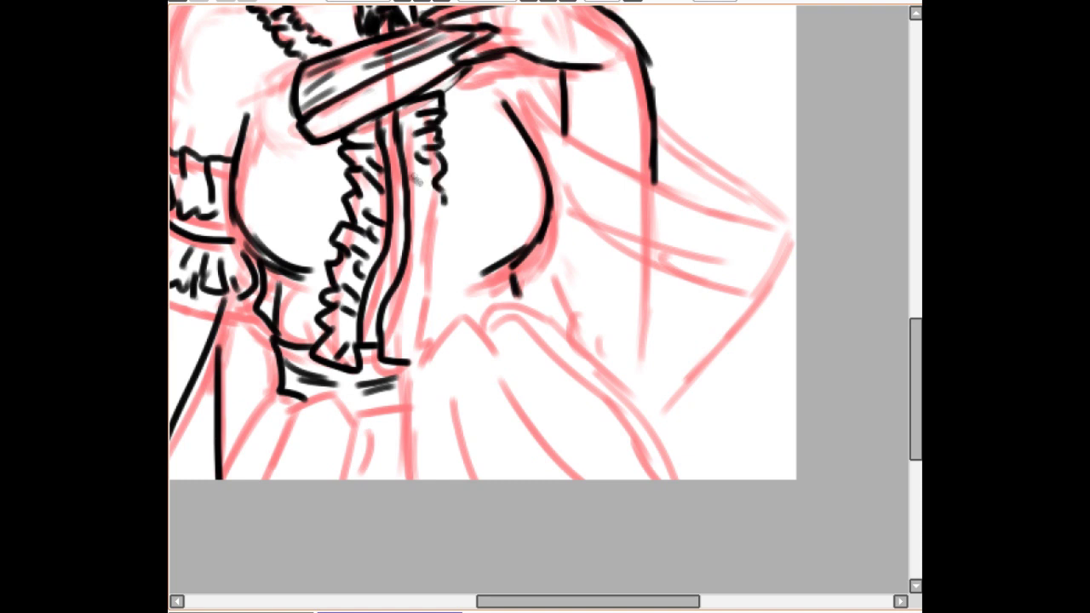
pyautogui.moveTo(433, 240); pyautogui.dragTo(414, 329)
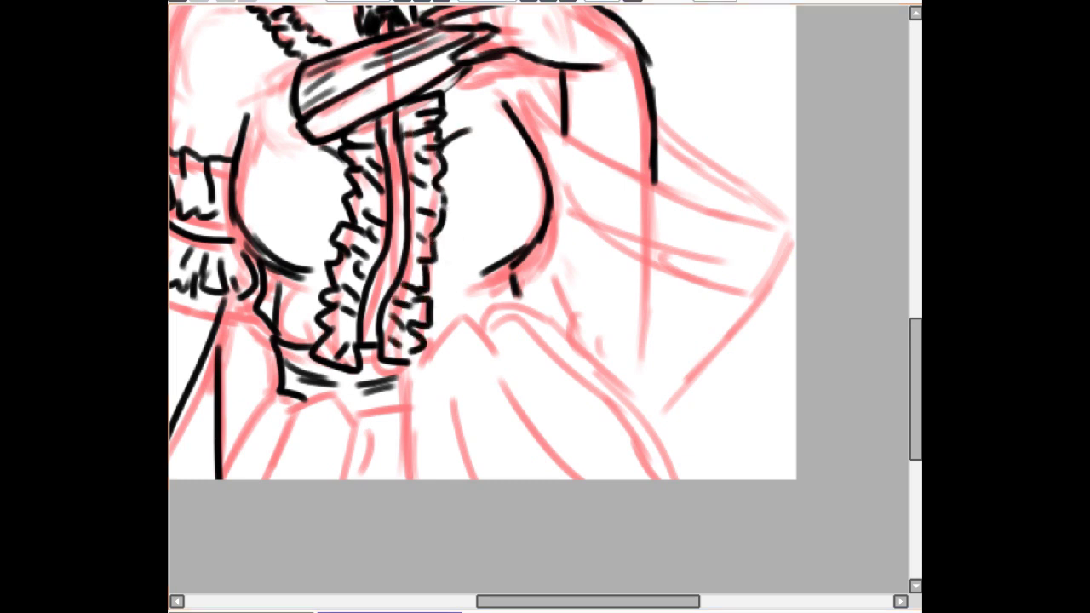
# Ink the outlines and fold lines of the large pointed bow beside the waistband
pyautogui.scroll(-3, 482, 255)
pyautogui.moveTo(407, 238); pyautogui.dragTo(506, 229)
pyautogui.moveTo(481, 186); pyautogui.dragTo(698, 310)
pyautogui.moveTo(405, 236); pyautogui.dragTo(410, 329)
pyautogui.moveTo(511, 251); pyautogui.dragTo(577, 328)
pyautogui.moveTo(570, 224); pyautogui.dragTo(683, 329)
# Ink the skirt front below the waistband with its placket lines, frill and side edge
pyautogui.moveTo(587, 602); pyautogui.dragTo(544, 601)
pyautogui.moveTo(498, 263); pyautogui.dragTo(491, 328)
pyautogui.moveTo(525, 262); pyautogui.dragTo(526, 323)
pyautogui.moveTo(415, 262)
pyautogui.mouseDown()
pyautogui.moveTo(494, 260)
pyautogui.moveTo(447, 323)
pyautogui.moveTo(471, 307)
pyautogui.mouseUp()
pyautogui.moveTo(529, 295); pyautogui.dragTo(543, 299)
pyautogui.moveTo(416, 257); pyautogui.dragTo(380, 329)
# Ink the wide hanging sleeve's opening and outer edge beneath the raised arm, plus the adjoining side of the waist
pyautogui.moveTo(545, 602); pyautogui.dragTo(592, 601)
pyautogui.moveTo(915, 425); pyautogui.dragTo(915, 363)
pyautogui.moveTo(551, 204)
pyautogui.mouseDown()
pyautogui.moveTo(779, 351)
pyautogui.moveTo(651, 513)
pyautogui.moveTo(515, 226)
pyautogui.mouseUp()
pyautogui.moveTo(527, 248); pyautogui.dragTo(570, 297)
pyautogui.moveTo(502, 382); pyautogui.dragTo(579, 370)
pyautogui.moveTo(647, 236); pyautogui.dragTo(776, 348)
pyautogui.moveTo(540, 269); pyautogui.dragTo(756, 374)
# Hide the red sketch and add tapered strokes to the hair ends and collar edges
pyautogui.moveTo(664, 601); pyautogui.dragTo(640, 601)
pyautogui.moveTo(915, 363)
pyautogui.mouseDown()
pyautogui.moveTo(915, 421)
pyautogui.moveTo(916, 279)
pyautogui.mouseUp()
pyautogui.scroll(-3, 528, 294)
pyautogui.scroll(3, 528, 294)
pyautogui.moveTo(582, 310); pyautogui.dragTo(556, 350)
pyautogui.moveTo(342, 350); pyautogui.dragTo(402, 370)
pyautogui.moveTo(536, 342); pyautogui.dragTo(506, 361)
pyautogui.moveTo(559, 317); pyautogui.dragTo(539, 361)
pyautogui.moveTo(631, 298); pyautogui.dragTo(608, 353)
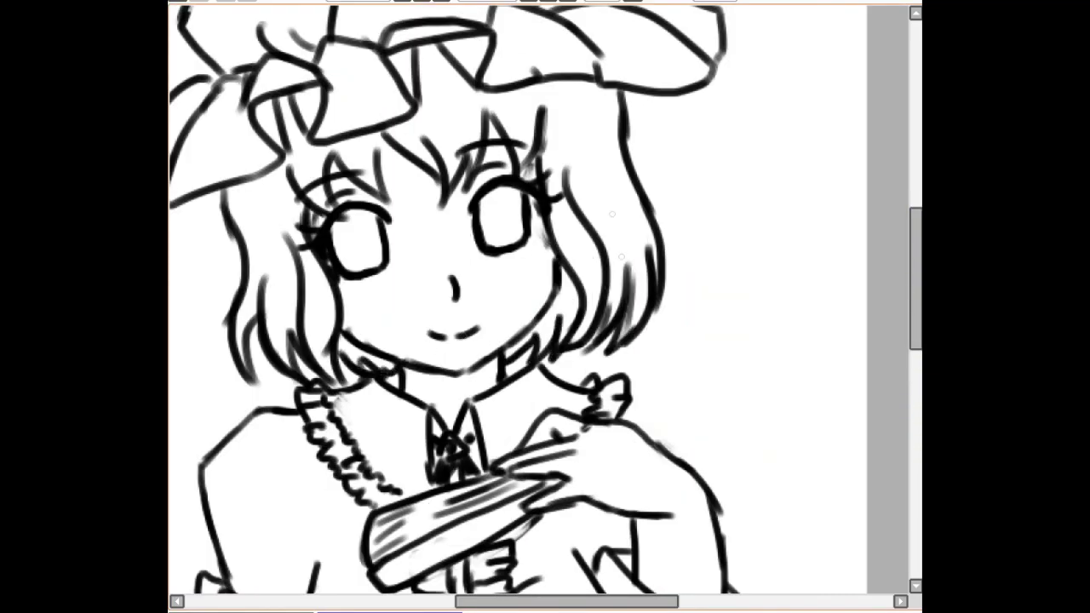
# Thicken the eyebrows and redraw the outer hair outline on the raised-hand side of the face
pyautogui.moveTo(449, 153); pyautogui.dragTo(532, 137)
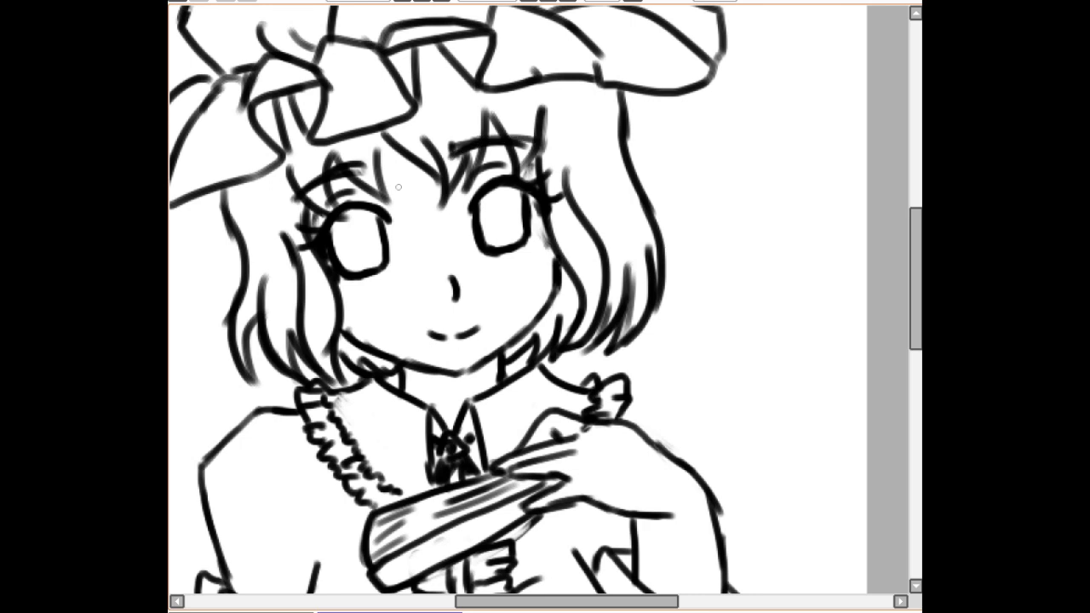
pyautogui.scroll(-2, 349, 273)
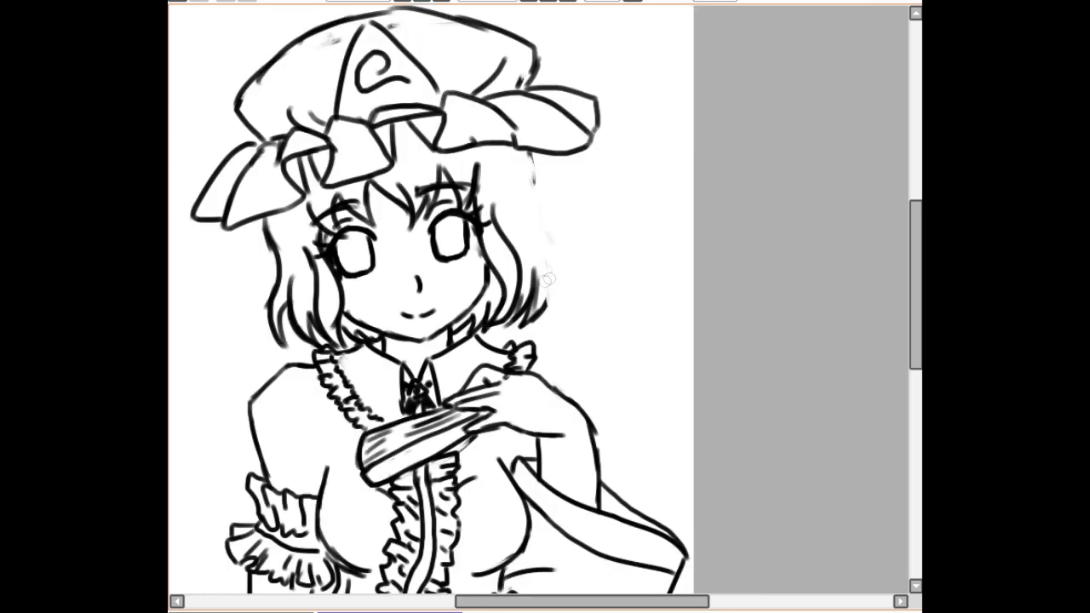
pyautogui.moveTo(522, 152); pyautogui.dragTo(550, 286)
pyautogui.moveTo(540, 227); pyautogui.dragTo(550, 305)
# Add and reshape the hair strands along the opposite side of the face
pyautogui.moveTo(582, 601); pyautogui.dragTo(562, 601)
pyautogui.moveTo(327, 219); pyautogui.dragTo(331, 313)
pyautogui.moveTo(313, 218); pyautogui.dragTo(323, 333)
pyautogui.moveTo(315, 284); pyautogui.dragTo(329, 339)
pyautogui.moveTo(314, 223); pyautogui.dragTo(321, 274)
pyautogui.scroll(2, 225, 291)
pyautogui.scroll(-2, 225, 291)
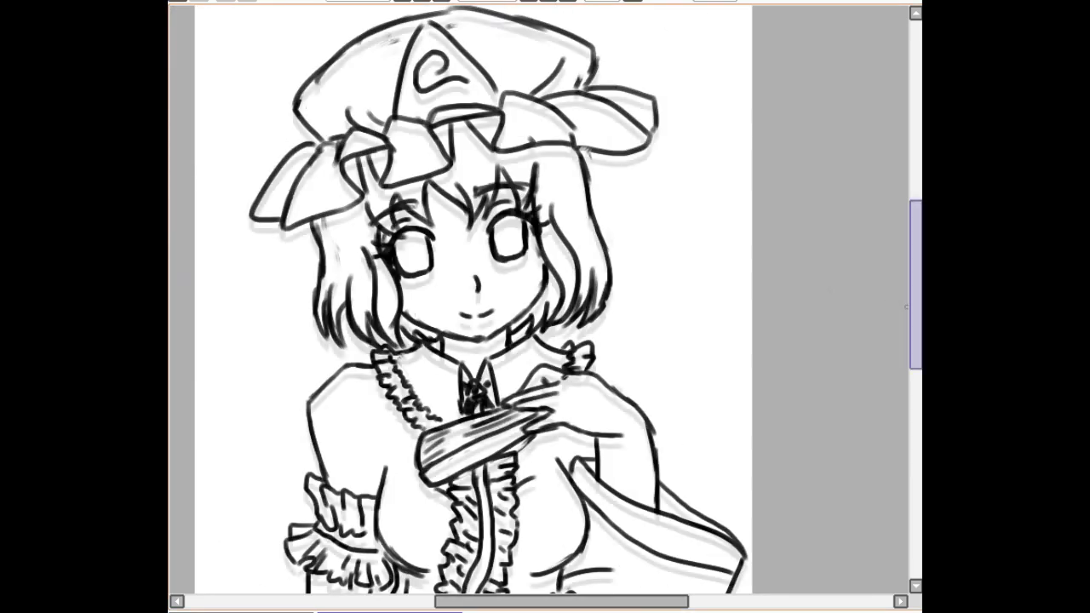
# Redraw the hat's crown with a fuller, rounder outline on both sides
pyautogui.moveTo(915, 299); pyautogui.dragTo(915, 281)
pyautogui.moveTo(366, 99); pyautogui.dragTo(295, 174)
pyautogui.moveTo(296, 170); pyautogui.dragTo(312, 192)
pyautogui.moveTo(373, 87); pyautogui.dragTo(370, 97)
pyautogui.moveTo(477, 64); pyautogui.dragTo(281, 181)
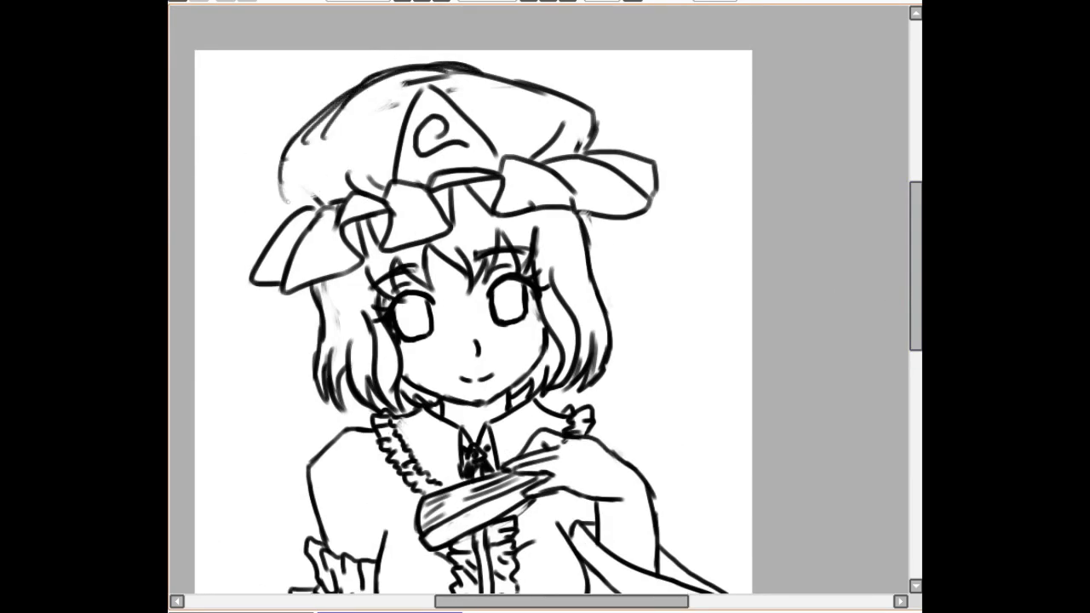
pyautogui.moveTo(443, 70); pyautogui.dragTo(548, 91)
pyautogui.moveTo(469, 72)
pyautogui.mouseDown()
pyautogui.moveTo(561, 87)
pyautogui.moveTo(587, 143)
pyautogui.mouseUp()
pyautogui.moveTo(460, 75)
pyautogui.mouseDown()
pyautogui.moveTo(374, 89)
pyautogui.moveTo(596, 145)
pyautogui.mouseUp()
# Redraw the hat ruffle's far end as folded cloth and add small frills under both brim ends
pyautogui.moveTo(651, 183)
pyautogui.mouseDown()
pyautogui.moveTo(591, 168)
pyautogui.moveTo(622, 198)
pyautogui.mouseUp()
pyautogui.moveTo(587, 158)
pyautogui.mouseDown()
pyautogui.moveTo(596, 211)
pyautogui.moveTo(626, 199)
pyautogui.mouseUp()
pyautogui.moveTo(661, 201); pyautogui.dragTo(626, 228)
pyautogui.moveTo(585, 225); pyautogui.dragTo(626, 229)
pyautogui.moveTo(589, 211); pyautogui.dragTo(618, 216)
pyautogui.moveTo(913, 301); pyautogui.dragTo(914, 333)
pyautogui.moveTo(360, 155); pyautogui.dragTo(344, 165)
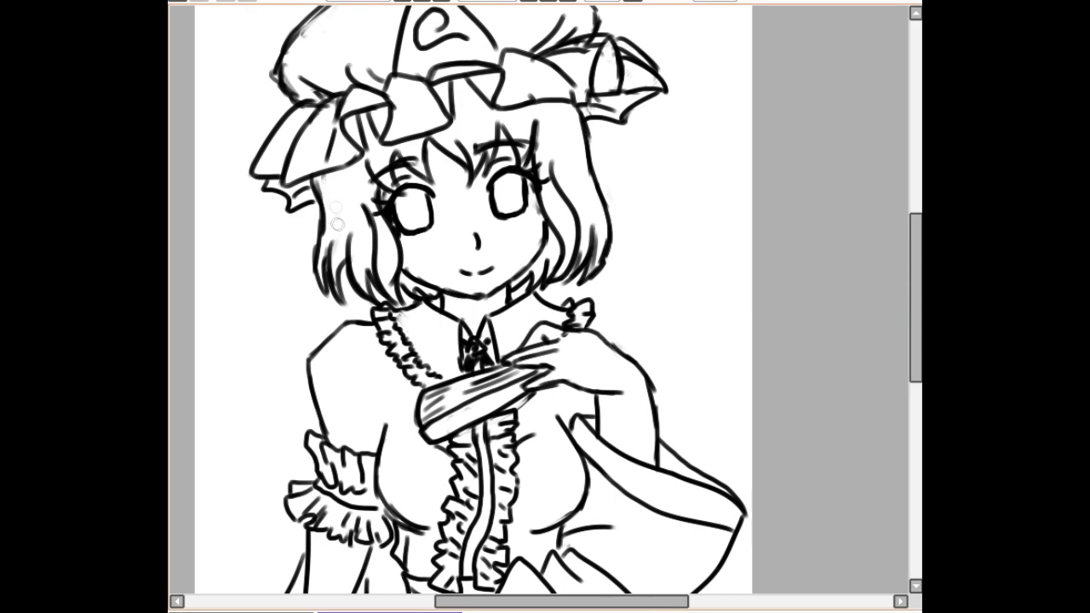
# Redraw the bodice contours with fuller curves, and ink sleeve folds and the puffed shoulder behind the raised arm
pyautogui.moveTo(915, 286); pyautogui.dragTo(915, 326)
pyautogui.moveTo(386, 285)
pyautogui.mouseDown()
pyautogui.moveTo(377, 323)
pyautogui.moveTo(425, 390)
pyautogui.mouseUp()
pyautogui.moveTo(562, 283); pyautogui.dragTo(537, 392)
pyautogui.moveTo(587, 342); pyautogui.dragTo(556, 385)
pyautogui.moveTo(395, 373); pyautogui.dragTo(427, 391)
pyautogui.moveTo(365, 251); pyautogui.dragTo(385, 270)
pyautogui.moveTo(393, 253); pyautogui.dragTo(394, 375)
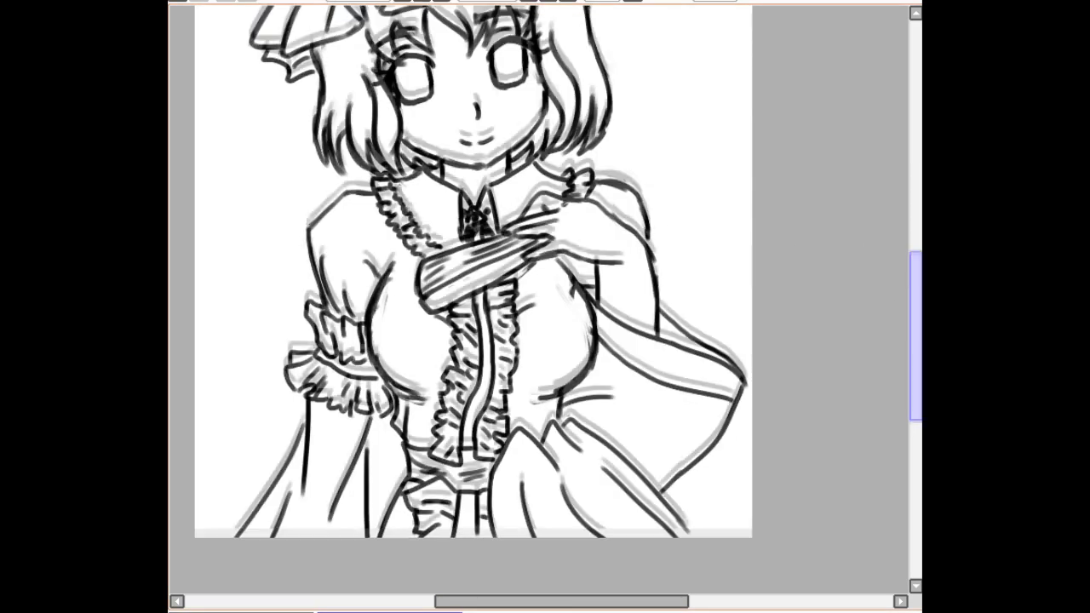
# Fill the whole canvas beneath the line art with dark maroon after checking the reference picture
pyautogui.hotkey('ctrl', 'Tab')
pyautogui.hotkey('ctrl', 'Tab')
pyautogui.scroll(-1, 538, 300)
pyautogui.moveTo(915, 311); pyautogui.dragTo(915, 298)
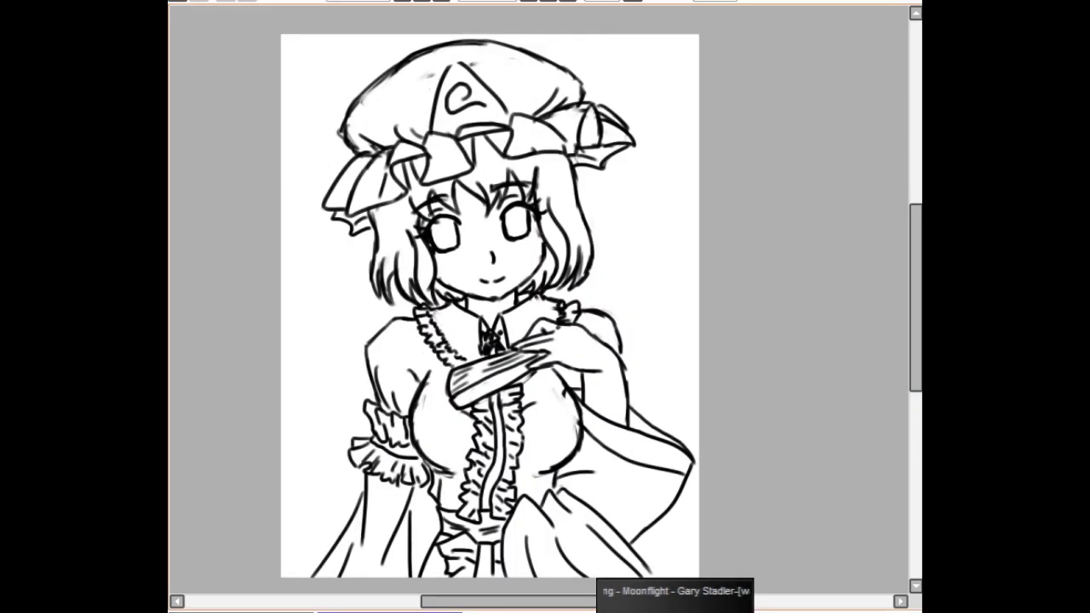
pyautogui.moveTo(236, 322)
pyautogui.mouseDown()
pyautogui.moveTo(774, 165)
pyautogui.moveTo(341, 77)
pyautogui.mouseUp()
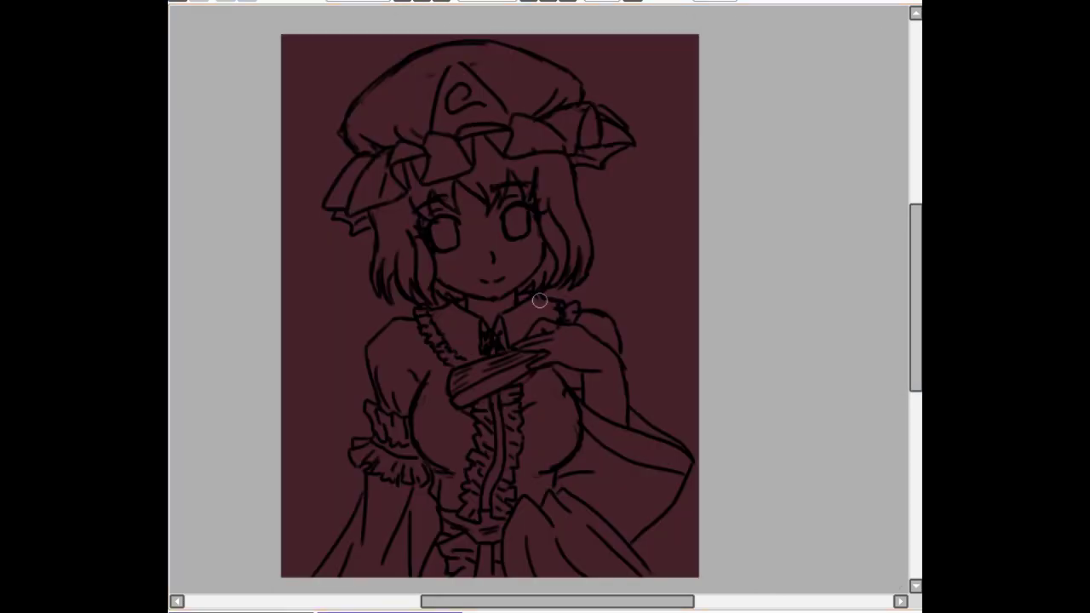
# Paint the face and neck with a pale cream skin colour
pyautogui.scroll(1, 540, 300)
pyautogui.moveTo(412, 204)
pyautogui.mouseDown()
pyautogui.moveTo(452, 300)
pyautogui.moveTo(443, 305)
pyautogui.mouseUp()
pyautogui.moveTo(440, 191)
pyautogui.mouseDown()
pyautogui.moveTo(400, 166)
pyautogui.moveTo(481, 149)
pyautogui.moveTo(527, 196)
pyautogui.moveTo(451, 222)
pyautogui.mouseUp()
pyautogui.moveTo(484, 298)
pyautogui.mouseDown()
pyautogui.moveTo(501, 300)
pyautogui.moveTo(474, 332)
pyautogui.moveTo(489, 310)
pyautogui.mouseUp()
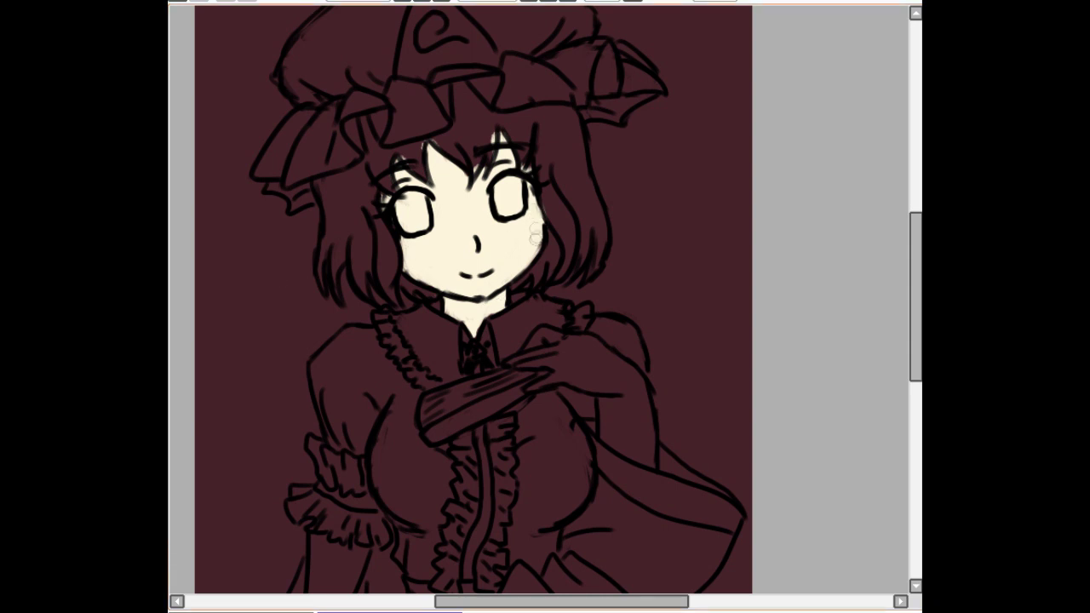
# Paint the raised hand and forearm with the same cream skin colour
pyautogui.scroll(-3, 511, 255)
pyautogui.moveTo(545, 223)
pyautogui.mouseDown()
pyautogui.moveTo(527, 249)
pyautogui.moveTo(569, 241)
pyautogui.moveTo(521, 254)
pyautogui.moveTo(620, 271)
pyautogui.mouseUp()
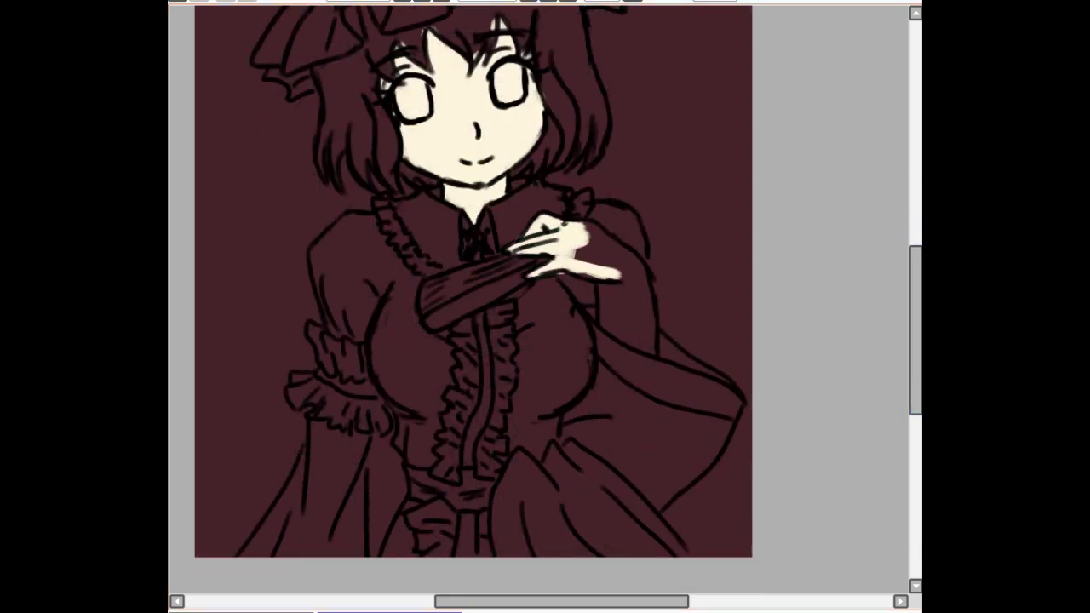
pyautogui.moveTo(589, 231)
pyautogui.mouseDown()
pyautogui.moveTo(626, 255)
pyautogui.moveTo(575, 263)
pyautogui.moveTo(596, 255)
pyautogui.moveTo(635, 283)
pyautogui.moveTo(612, 320)
pyautogui.moveTo(639, 316)
pyautogui.mouseUp()
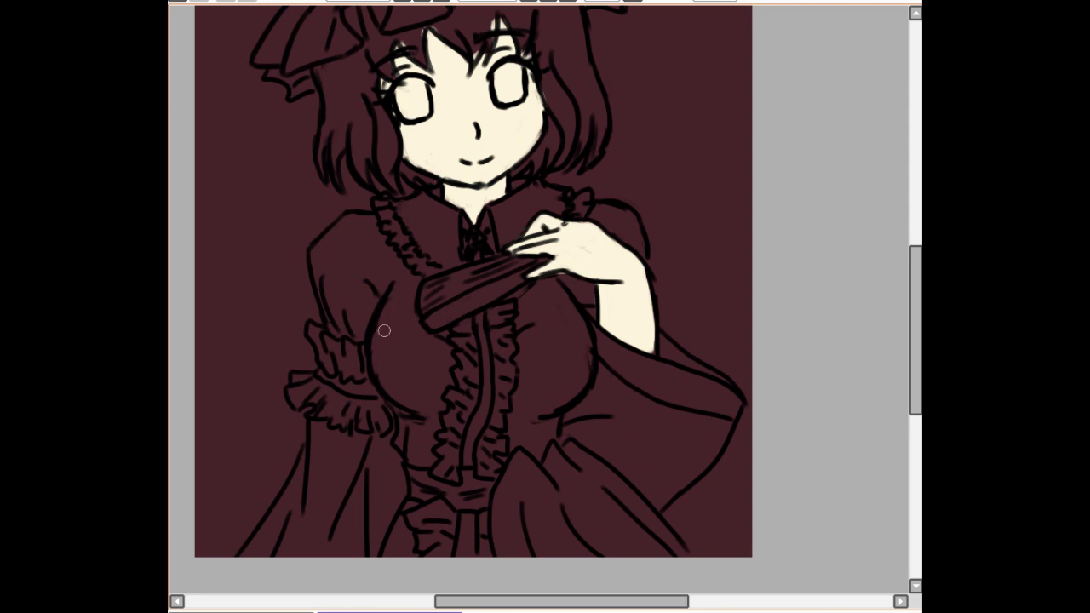
# Fill the remaining gaps in the cream skin colour along the face edges
pyautogui.scroll(3, 566, 345)
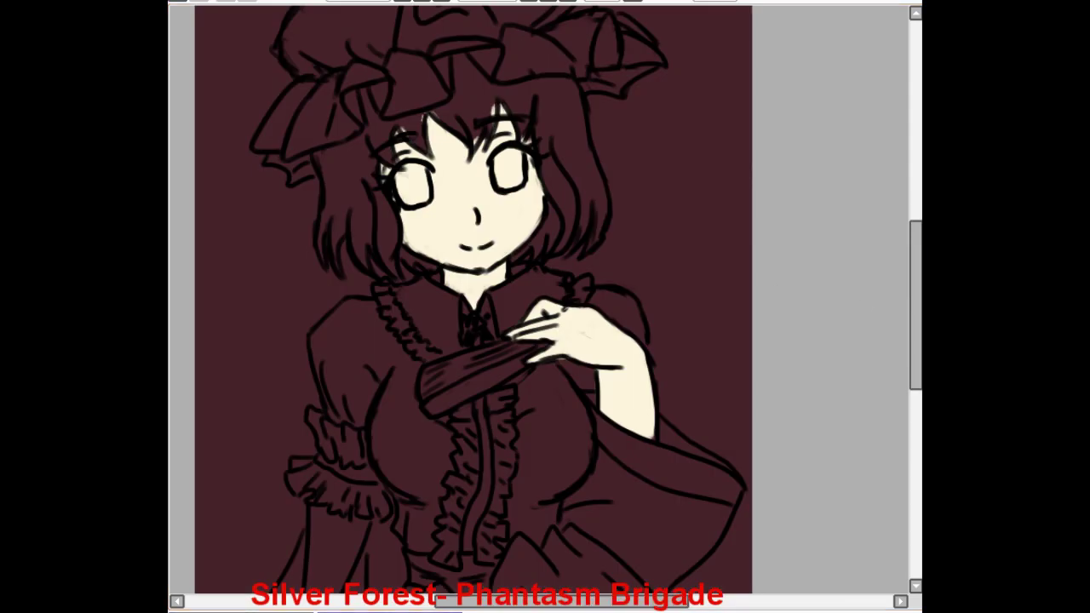
pyautogui.scroll(3, 538, 299)
pyautogui.moveTo(384, 167)
pyautogui.mouseDown()
pyautogui.moveTo(392, 312)
pyautogui.moveTo(487, 313)
pyautogui.moveTo(549, 339)
pyautogui.moveTo(521, 345)
pyautogui.mouseUp()
pyautogui.moveTo(538, 339); pyautogui.dragTo(569, 319)
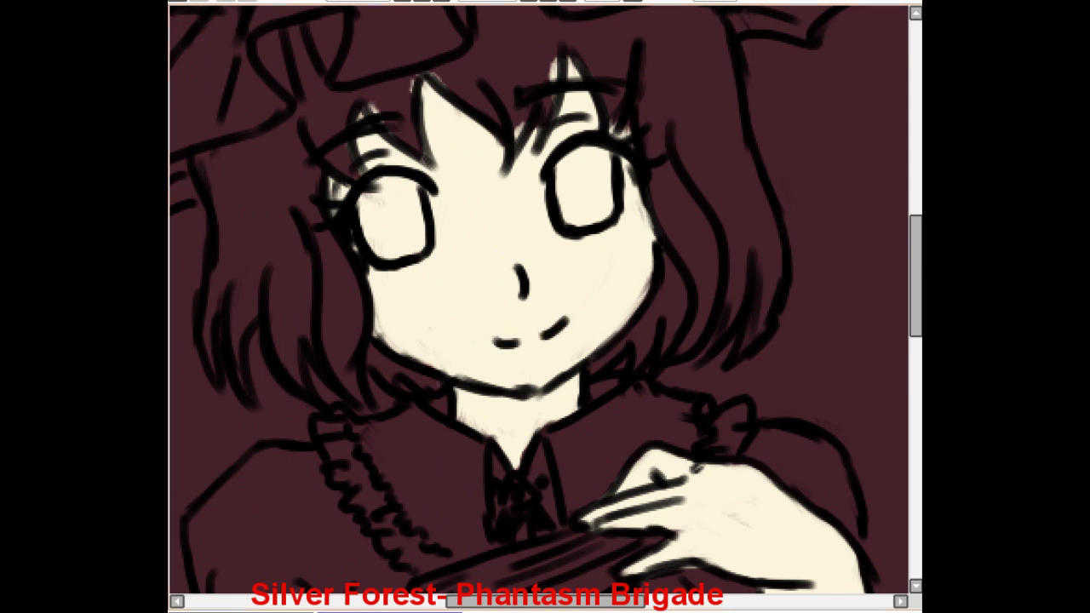
# Add short red blush marks on both cheeks and fill both irises with red
pyautogui.moveTo(383, 296); pyautogui.dragTo(390, 302)
pyautogui.moveTo(616, 243); pyautogui.dragTo(630, 253)
pyautogui.moveTo(394, 298); pyautogui.dragTo(401, 304)
pyautogui.moveTo(368, 192)
pyautogui.mouseDown()
pyautogui.moveTo(396, 197)
pyautogui.moveTo(421, 229)
pyautogui.moveTo(419, 250)
pyautogui.mouseUp()
pyautogui.moveTo(559, 162); pyautogui.dragTo(603, 148)
pyautogui.moveTo(567, 203)
pyautogui.mouseDown()
pyautogui.moveTo(596, 217)
pyautogui.moveTo(589, 194)
pyautogui.mouseUp()
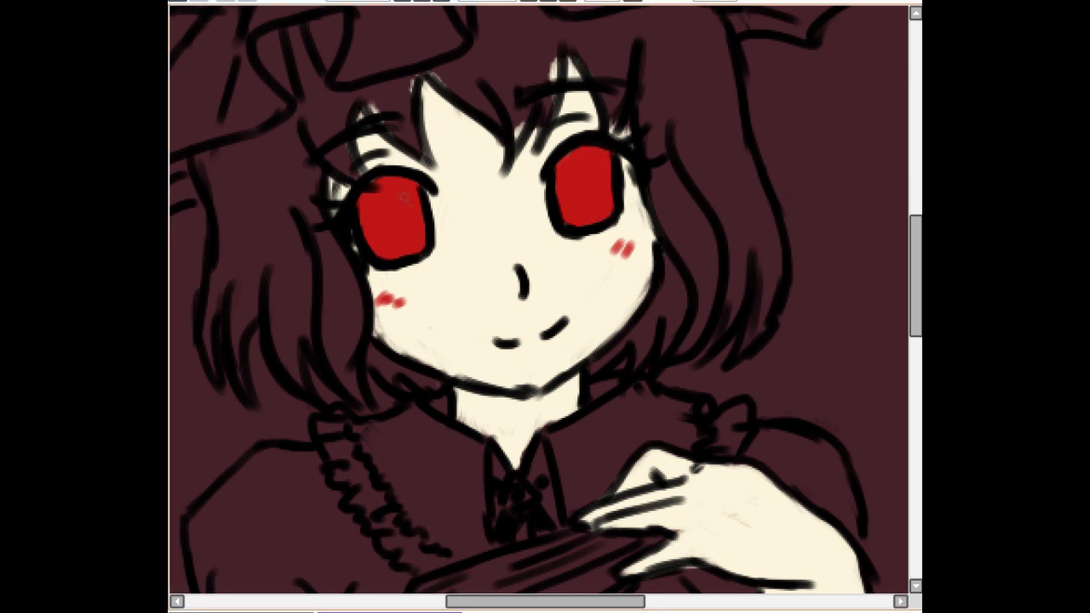
# Shade the upper irises dark red, blend the shading downward, and brighten the lower red
pyautogui.moveTo(370, 208); pyautogui.dragTo(413, 221)
pyautogui.moveTo(562, 191)
pyautogui.mouseDown()
pyautogui.moveTo(606, 174)
pyautogui.moveTo(364, 213)
pyautogui.moveTo(403, 209)
pyautogui.moveTo(374, 224)
pyautogui.moveTo(393, 231)
pyautogui.mouseUp()
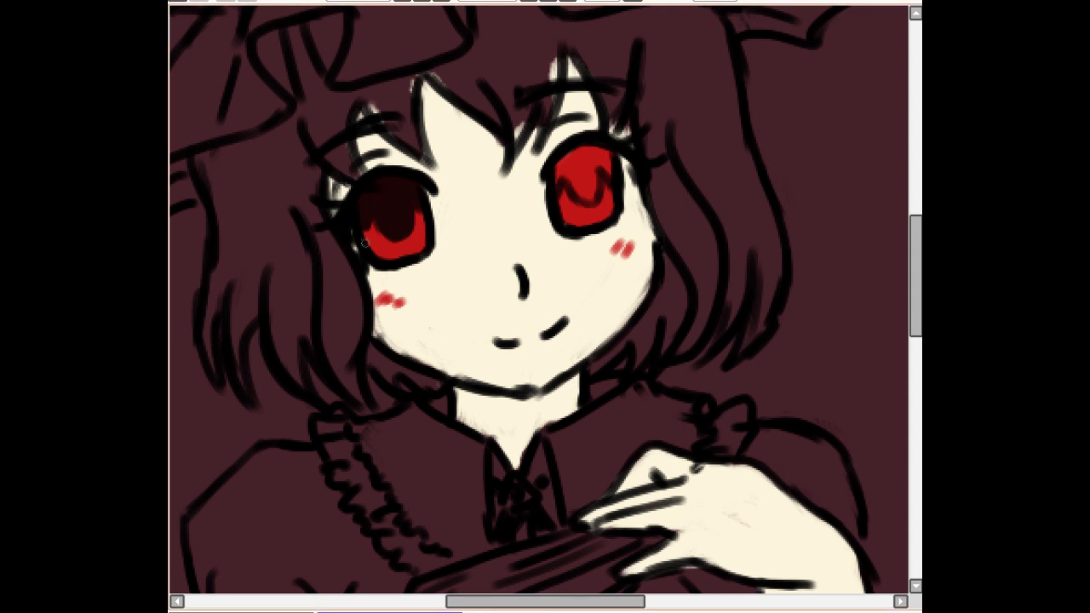
pyautogui.moveTo(552, 166)
pyautogui.mouseDown()
pyautogui.moveTo(555, 181)
pyautogui.moveTo(600, 157)
pyautogui.moveTo(587, 157)
pyautogui.mouseUp()
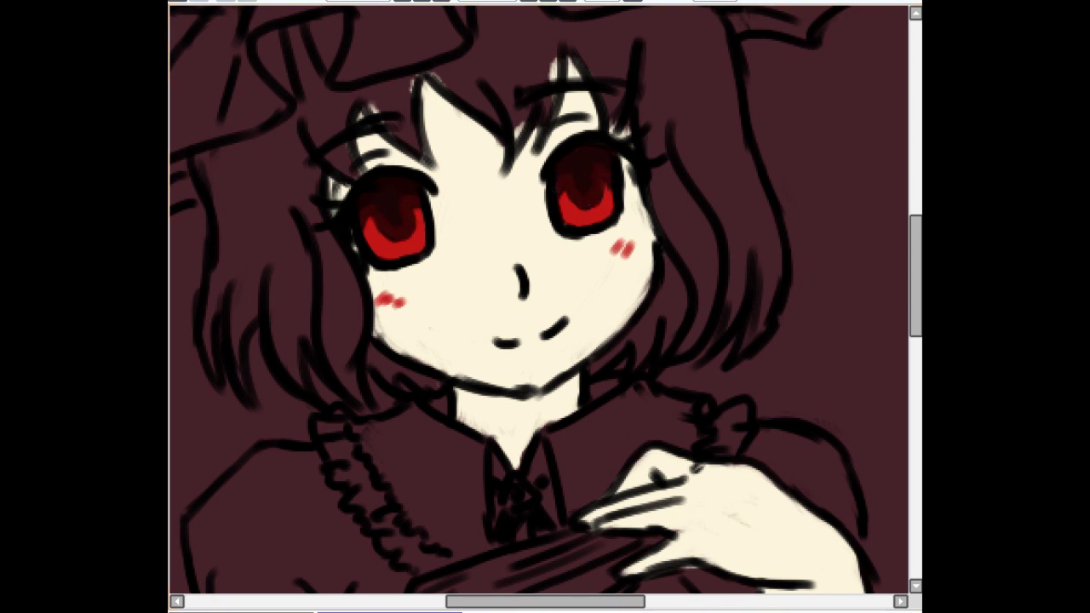
pyautogui.moveTo(366, 223); pyautogui.dragTo(416, 215)
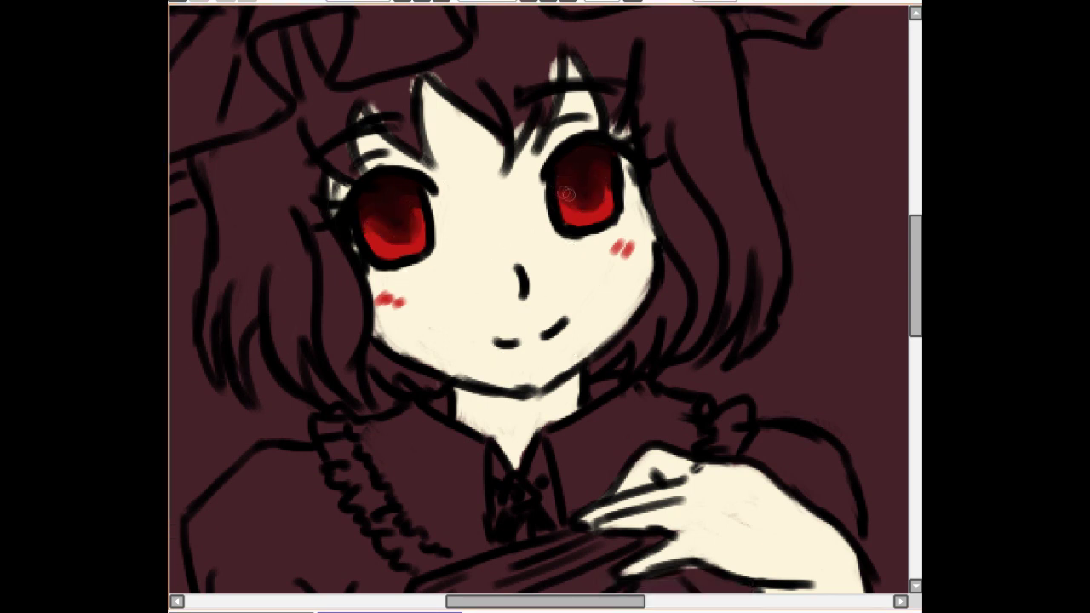
pyautogui.moveTo(366, 211)
pyautogui.mouseDown()
pyautogui.moveTo(413, 247)
pyautogui.moveTo(418, 220)
pyautogui.mouseUp()
pyautogui.moveTo(557, 178)
pyautogui.mouseDown()
pyautogui.moveTo(584, 217)
pyautogui.moveTo(609, 175)
pyautogui.mouseUp()
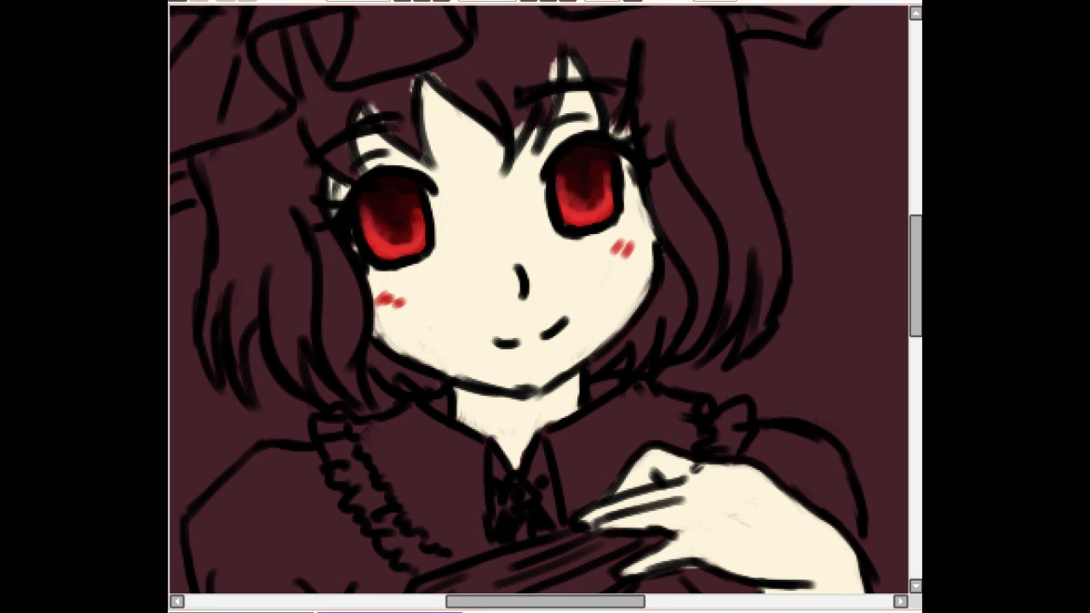
# Add white highlights and black pupils to both eyes and refine the red shading around the pupils
pyautogui.click(385, 191)
pyautogui.click(576, 161)
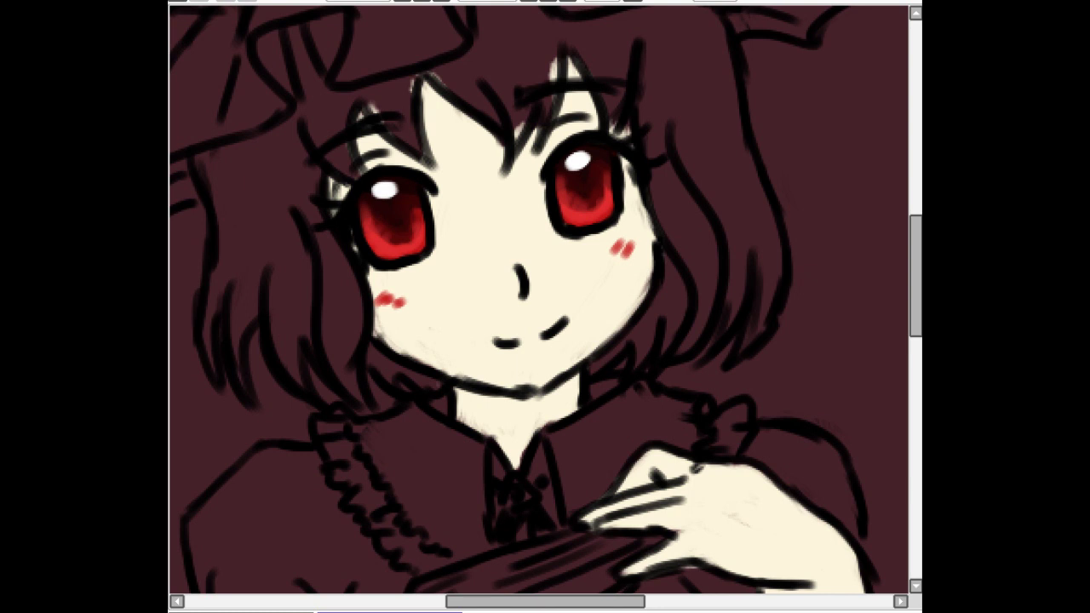
pyautogui.moveTo(383, 200); pyautogui.dragTo(396, 226)
pyautogui.moveTo(583, 171); pyautogui.dragTo(583, 180)
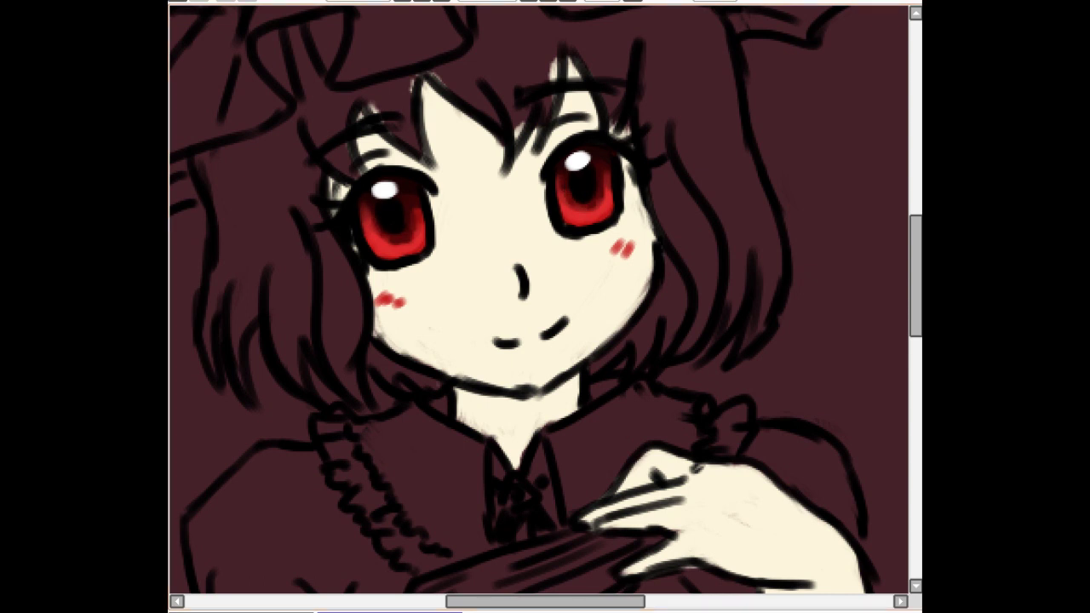
pyautogui.moveTo(564, 204); pyautogui.dragTo(610, 189)
pyautogui.moveTo(366, 213)
pyautogui.mouseDown()
pyautogui.moveTo(421, 225)
pyautogui.moveTo(420, 210)
pyautogui.mouseUp()
pyautogui.moveTo(565, 187)
pyautogui.mouseDown()
pyautogui.moveTo(607, 173)
pyautogui.moveTo(584, 223)
pyautogui.mouseUp()
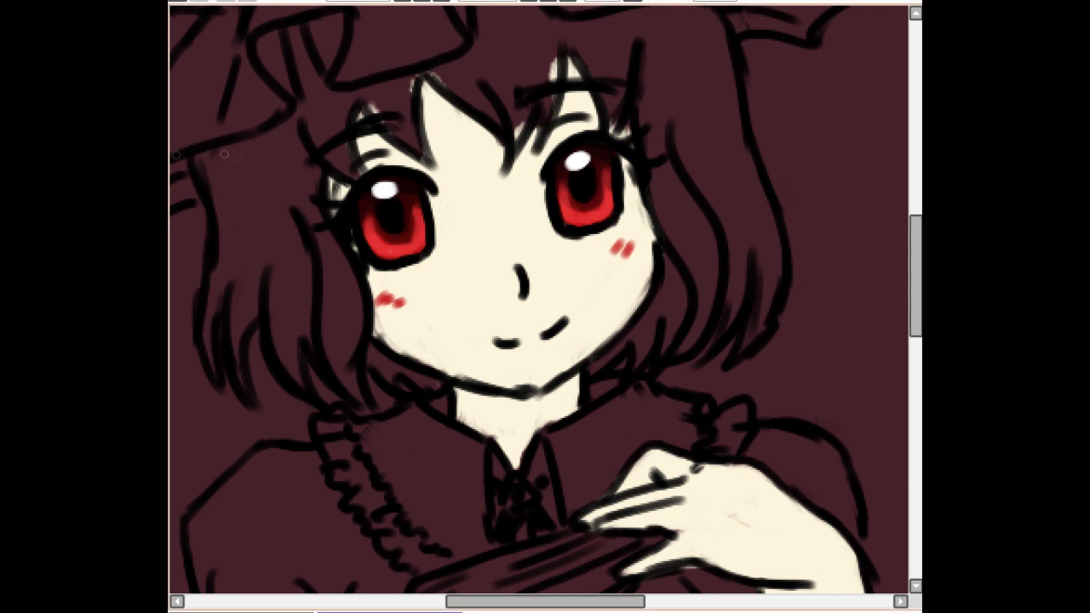
# Add small pale secondary highlights at the lower edge and beside the pupil of each iris
pyautogui.moveTo(368, 228); pyautogui.dragTo(378, 243)
pyautogui.scroll(-3, 622, 201)
pyautogui.scroll(3, 613, 203)
pyautogui.moveTo(369, 238); pyautogui.dragTo(401, 252)
pyautogui.moveTo(564, 202); pyautogui.dragTo(595, 220)
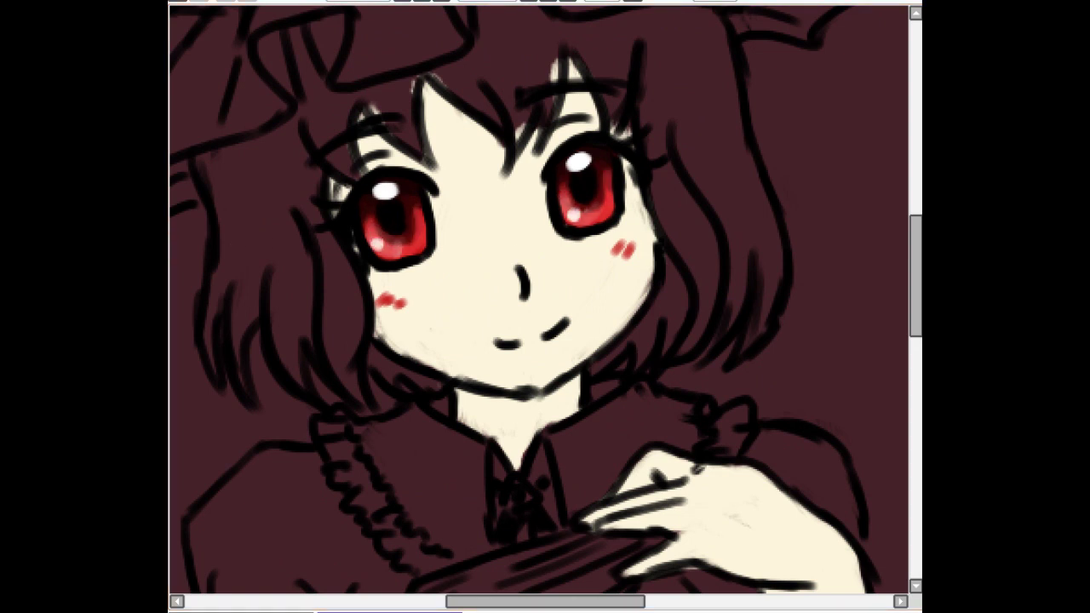
pyautogui.hotkey('ctrl', 'z')
pyautogui.hotkey('ctrl', 'z')
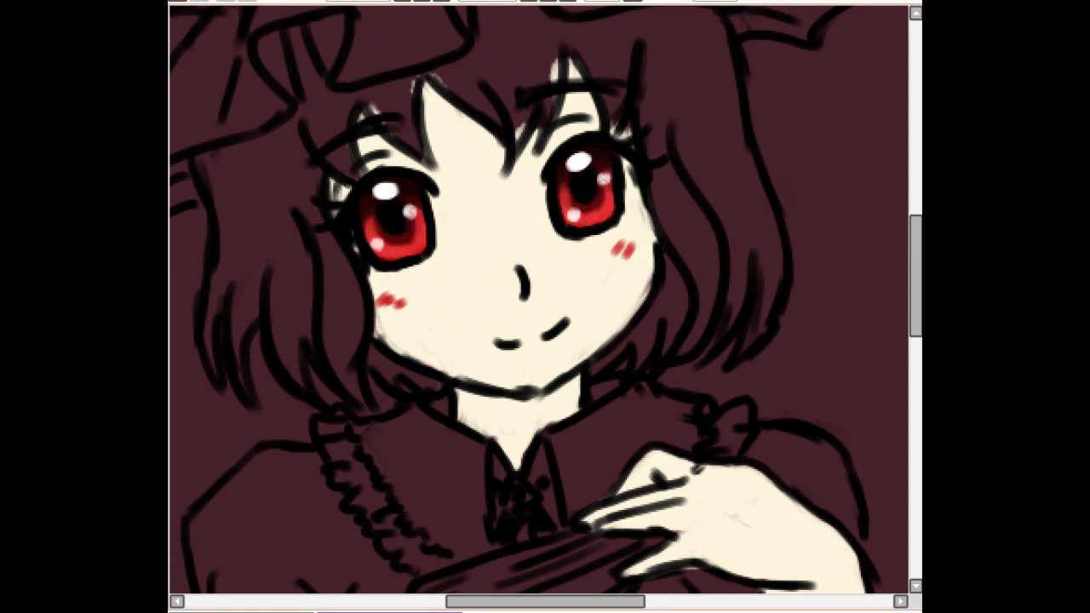
pyautogui.hotkey('ctrl', '-')
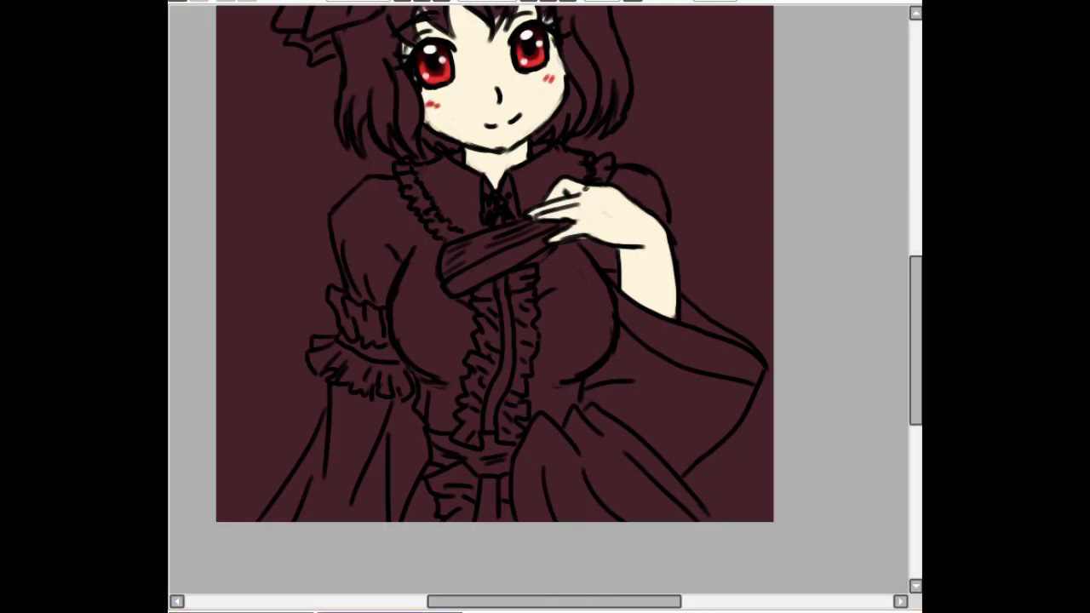
# Paint the puffed upper sleeve and its hanging lower part light blue
pyautogui.moveTo(374, 189)
pyautogui.mouseDown()
pyautogui.moveTo(348, 277)
pyautogui.moveTo(385, 230)
pyautogui.mouseUp()
pyautogui.moveTo(344, 409)
pyautogui.mouseDown()
pyautogui.moveTo(334, 478)
pyautogui.moveTo(343, 510)
pyautogui.mouseUp()
pyautogui.moveTo(357, 436)
pyautogui.mouseDown()
pyautogui.moveTo(336, 417)
pyautogui.moveTo(341, 391)
pyautogui.moveTo(388, 402)
pyautogui.mouseUp()
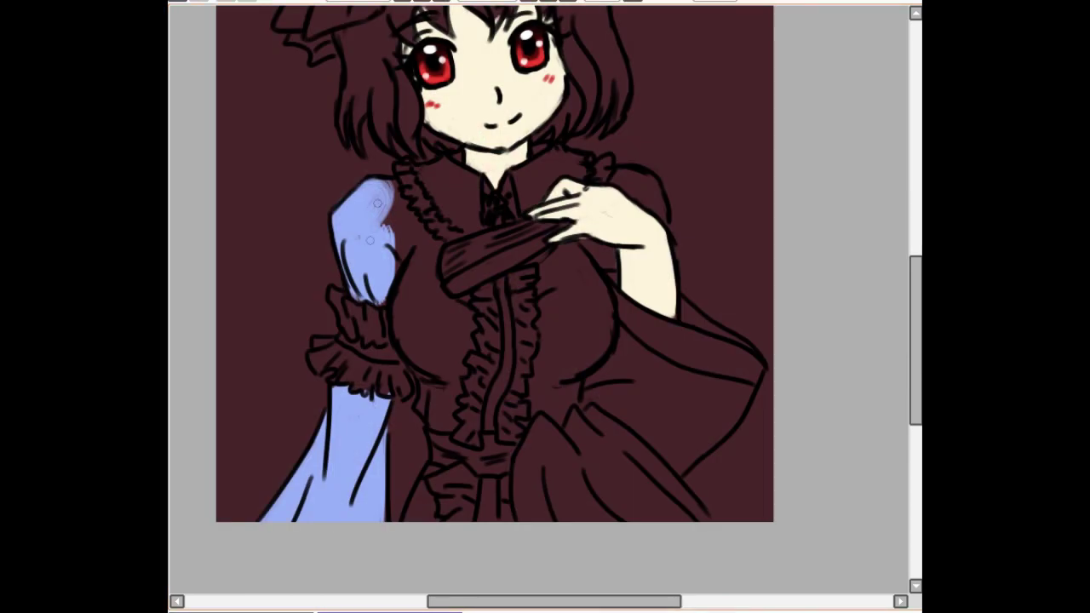
pyautogui.moveTo(381, 183); pyautogui.dragTo(405, 218)
pyautogui.moveTo(394, 266)
pyautogui.mouseDown()
pyautogui.moveTo(399, 207)
pyautogui.moveTo(430, 246)
pyautogui.moveTo(400, 328)
pyautogui.mouseUp()
# Paint the bodice on both sides of the placket frills and the other puffed shoulder light blue
pyautogui.scroll(2, 398, 207)
pyautogui.moveTo(425, 256); pyautogui.dragTo(443, 336)
pyautogui.moveTo(400, 306)
pyautogui.mouseDown()
pyautogui.moveTo(449, 436)
pyautogui.moveTo(467, 535)
pyautogui.mouseUp()
pyautogui.moveTo(639, 601); pyautogui.dragTo(664, 601)
pyautogui.moveTo(357, 305)
pyautogui.mouseDown()
pyautogui.moveTo(338, 375)
pyautogui.moveTo(418, 375)
pyautogui.moveTo(360, 409)
pyautogui.moveTo(418, 460)
pyautogui.moveTo(396, 511)
pyautogui.mouseUp()
pyautogui.moveTo(536, 268)
pyautogui.mouseDown()
pyautogui.moveTo(549, 281)
pyautogui.moveTo(520, 298)
pyautogui.mouseUp()
pyautogui.moveTo(451, 200)
pyautogui.mouseDown()
pyautogui.moveTo(476, 229)
pyautogui.moveTo(490, 222)
pyautogui.mouseUp()
pyautogui.moveTo(639, 153)
pyautogui.mouseDown()
pyautogui.moveTo(664, 164)
pyautogui.moveTo(711, 223)
pyautogui.mouseUp()
pyautogui.moveTo(630, 257)
pyautogui.mouseDown()
pyautogui.moveTo(558, 286)
pyautogui.moveTo(537, 332)
pyautogui.mouseUp()
pyautogui.moveTo(558, 289)
pyautogui.mouseDown()
pyautogui.moveTo(586, 325)
pyautogui.moveTo(596, 375)
pyautogui.mouseUp()
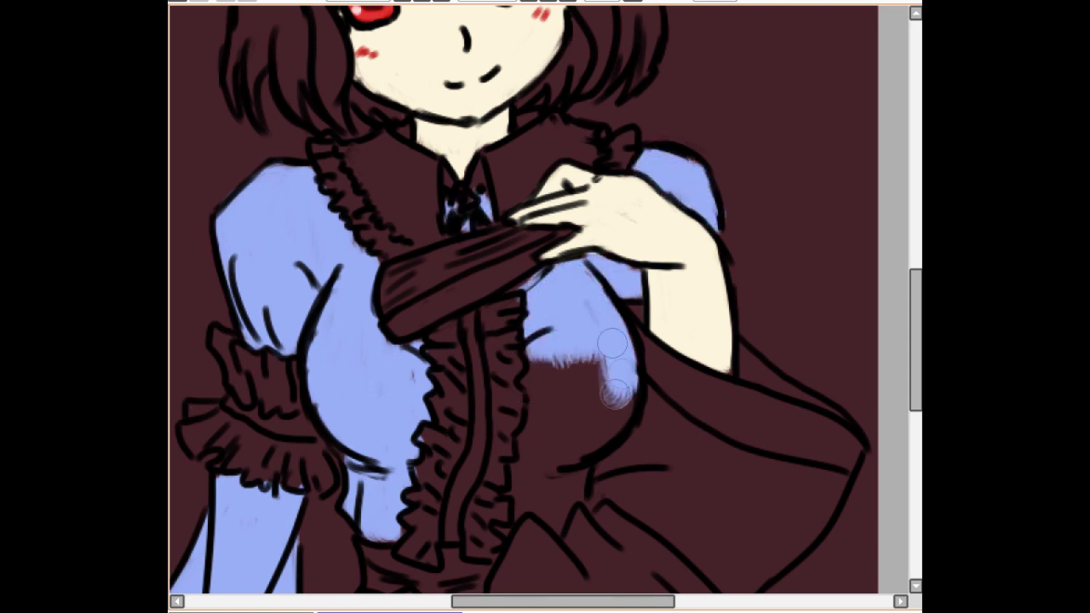
# Finish the lower bodice and paint the wide hanging sleeve and the skirt sliver light blue
pyautogui.scroll(-3, 596, 375)
pyautogui.moveTo(634, 247)
pyautogui.mouseDown()
pyautogui.moveTo(814, 329)
pyautogui.moveTo(694, 392)
pyautogui.moveTo(766, 374)
pyautogui.moveTo(584, 272)
pyautogui.moveTo(520, 375)
pyautogui.mouseUp()
pyautogui.moveTo(364, 453); pyautogui.dragTo(379, 511)
pyautogui.moveTo(296, 490); pyautogui.dragTo(295, 526)
pyautogui.moveTo(624, 263); pyautogui.dragTo(621, 294)
pyautogui.moveTo(809, 349); pyautogui.dragTo(766, 433)
pyautogui.moveTo(831, 353); pyautogui.dragTo(843, 324)
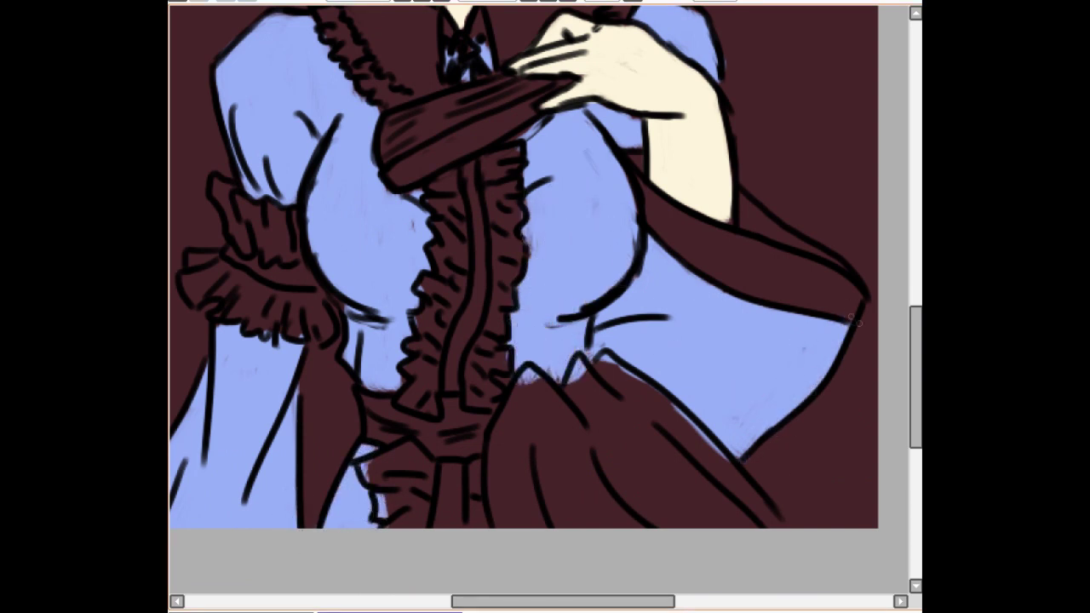
# Try dark teal as the base colour of the large waist bow and waistband
pyautogui.moveTo(521, 391); pyautogui.dragTo(502, 521)
pyautogui.click(247, 611)
pyautogui.click(390, 611)
pyautogui.moveTo(520, 392)
pyautogui.mouseDown()
pyautogui.moveTo(498, 511)
pyautogui.moveTo(528, 375)
pyautogui.moveTo(596, 366)
pyautogui.moveTo(545, 426)
pyautogui.mouseUp()
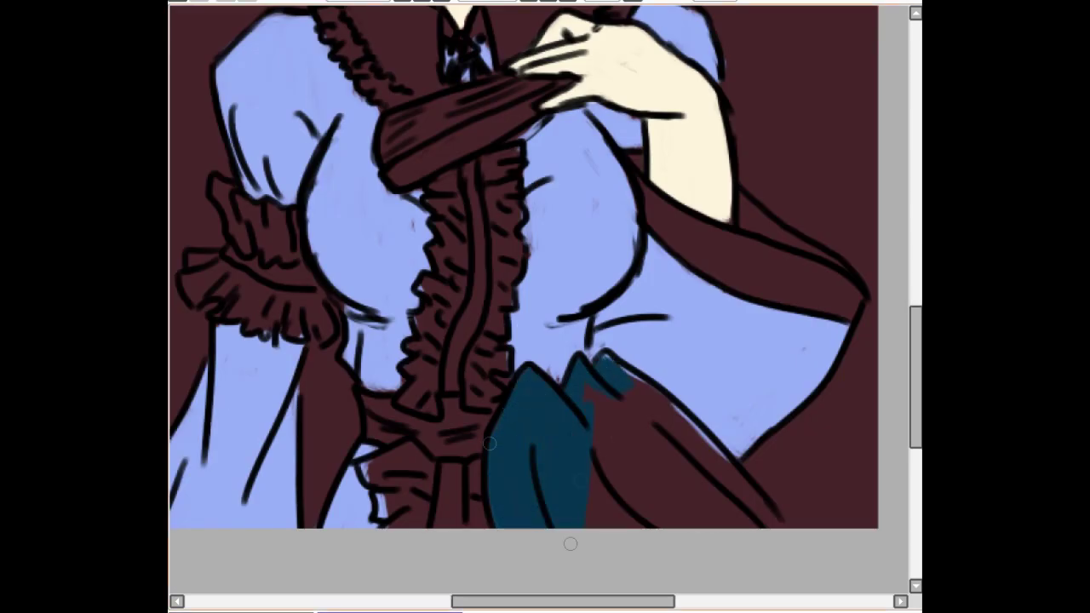
pyautogui.moveTo(630, 408)
pyautogui.mouseDown()
pyautogui.moveTo(644, 438)
pyautogui.moveTo(706, 475)
pyautogui.moveTo(606, 366)
pyautogui.mouseUp()
pyautogui.moveTo(479, 430)
pyautogui.mouseDown()
pyautogui.moveTo(450, 405)
pyautogui.moveTo(393, 416)
pyautogui.moveTo(390, 432)
pyautogui.mouseUp()
# Paint the waist bow and waistband navy blue following the reference picture, and clean up stray ink on the bodice
pyautogui.click(246, 611)
pyautogui.click(388, 611)
pyautogui.hotkey('ctrl', 'Tab')
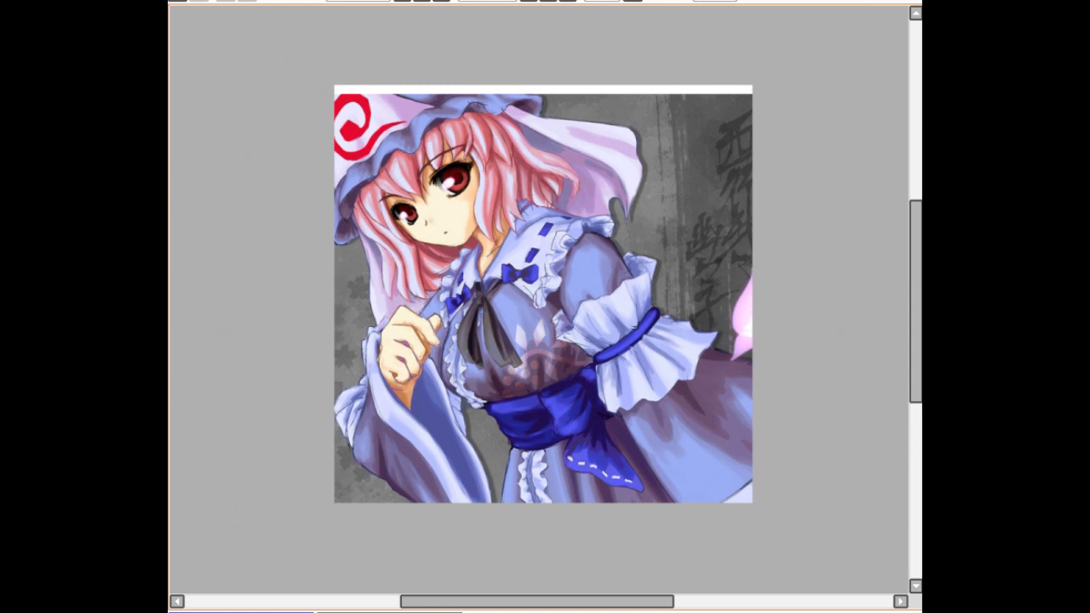
pyautogui.hotkey('ctrl', 'Tab')
pyautogui.moveTo(416, 442)
pyautogui.mouseDown()
pyautogui.moveTo(474, 444)
pyautogui.moveTo(491, 490)
pyautogui.moveTo(600, 549)
pyautogui.moveTo(753, 526)
pyautogui.mouseUp()
pyautogui.moveTo(540, 390); pyautogui.dragTo(605, 373)
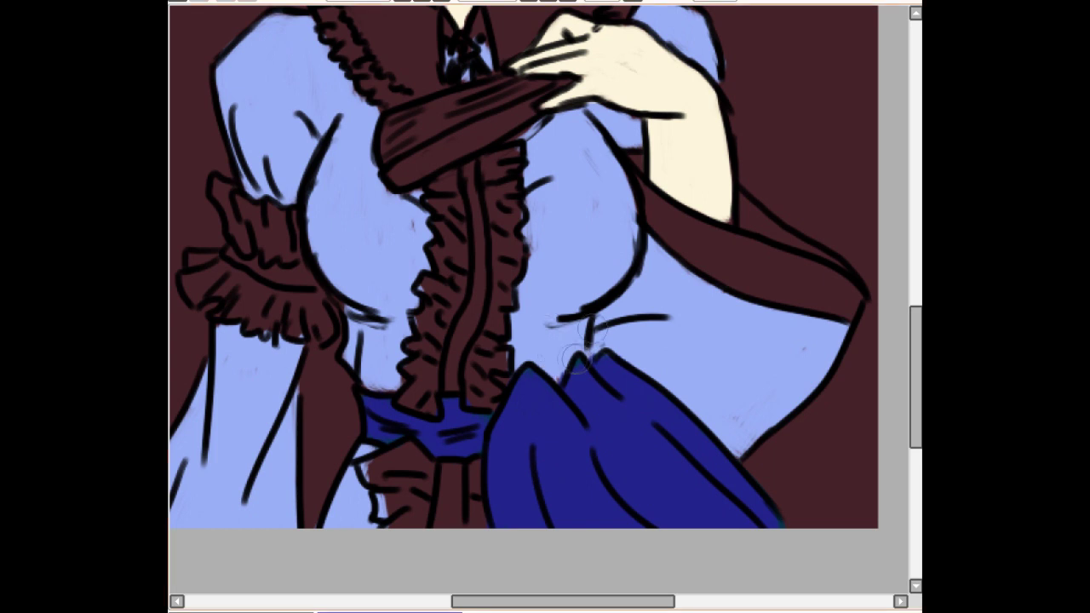
pyautogui.moveTo(367, 329); pyautogui.dragTo(385, 327)
pyautogui.moveTo(398, 179); pyautogui.dragTo(414, 183)
# Paint the ribbon band between the sleeve cuff frills navy blue, following the reference picture
pyautogui.hotkey('ctrl', 'Tab')
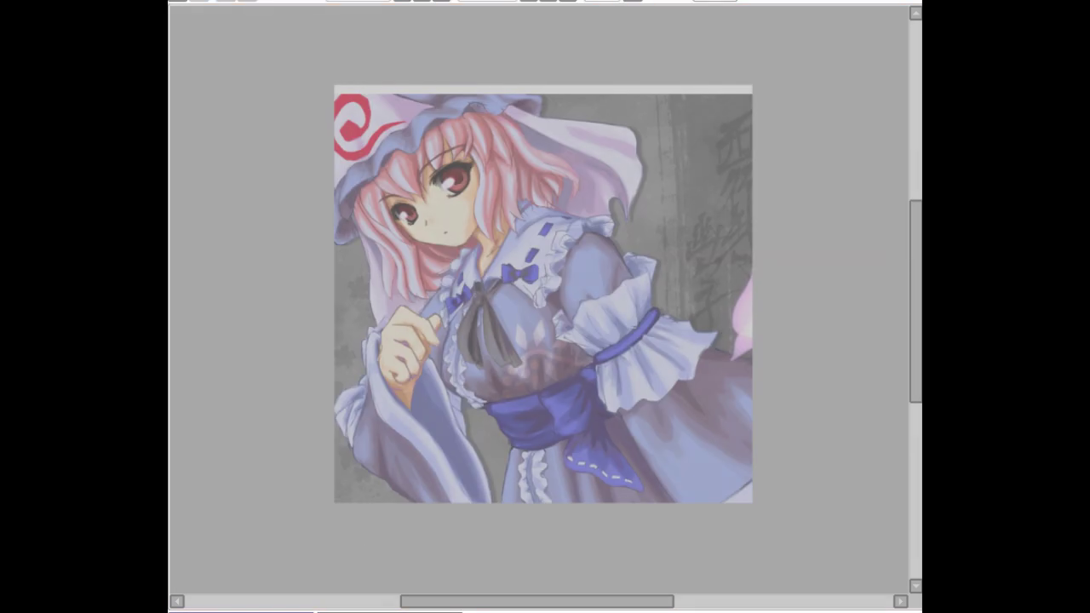
pyautogui.hotkey('ctrl', 'Tab')
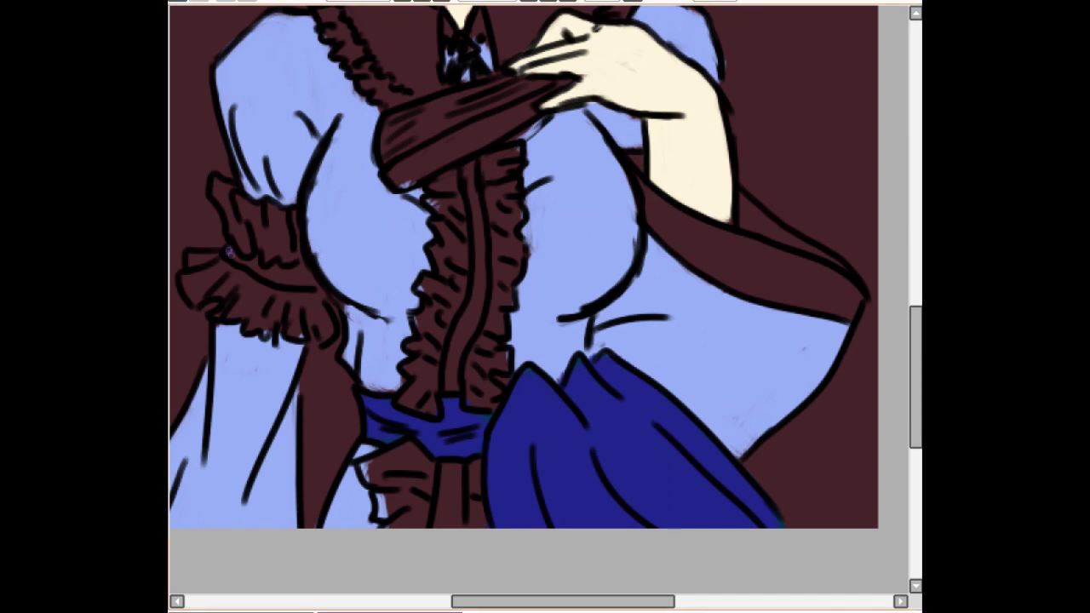
pyautogui.hotkey('ctrl', 'Tab')
pyautogui.hotkey('ctrl', 'Tab')
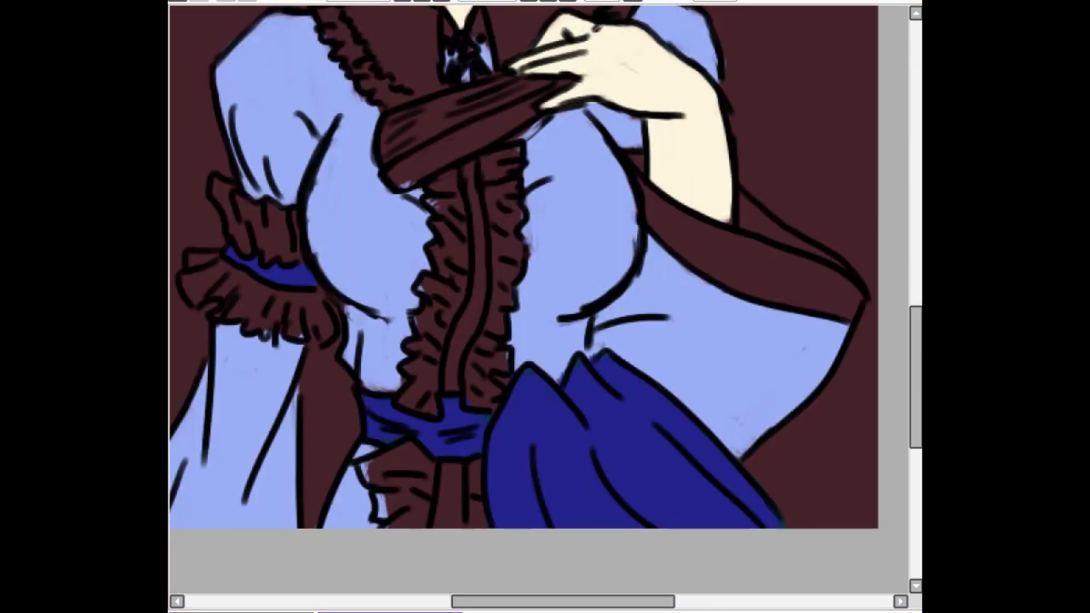
# Paint the strip between the placket frills and its continuation down the skirt medium blue
pyautogui.moveTo(474, 162); pyautogui.dragTo(479, 265)
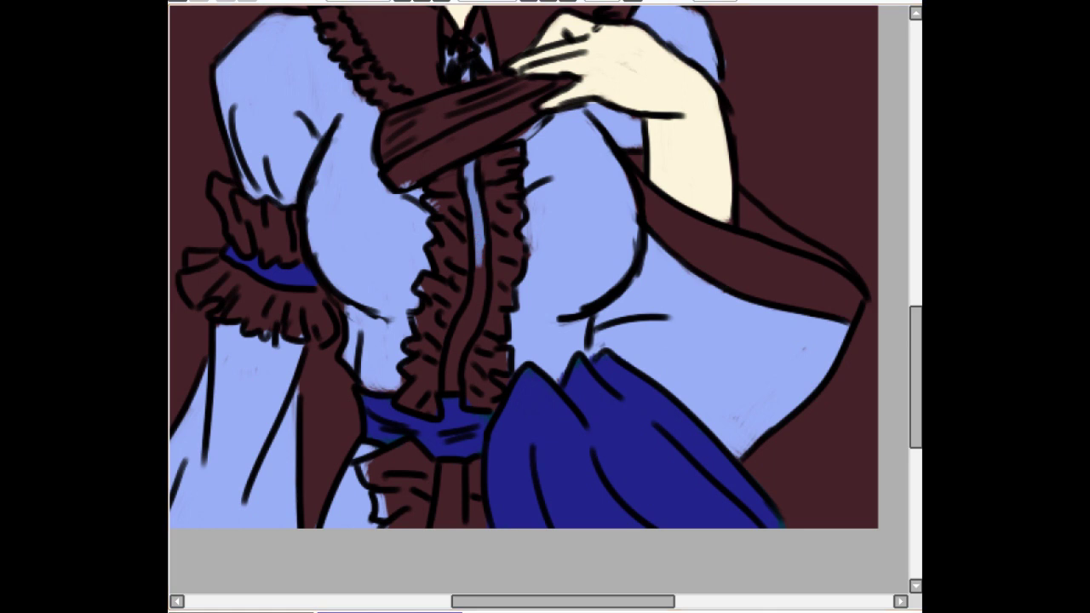
pyautogui.moveTo(474, 163)
pyautogui.mouseDown()
pyautogui.moveTo(480, 305)
pyautogui.moveTo(453, 388)
pyautogui.mouseUp()
pyautogui.moveTo(478, 305); pyautogui.dragTo(460, 352)
pyautogui.moveTo(439, 468); pyautogui.dragTo(437, 526)
pyautogui.moveTo(455, 463); pyautogui.dragTo(453, 526)
# Check the reference picture and ink a cloth veil hanging from the hat on each side of the hair
pyautogui.hotkey('ctrl', 'Tab')
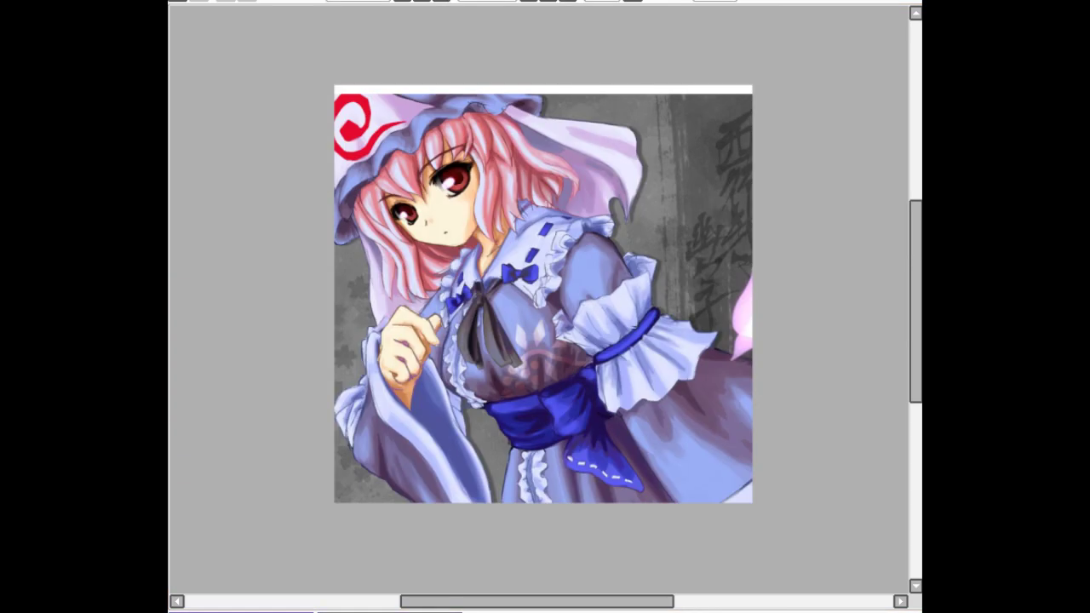
pyautogui.hotkey('ctrl', 'Tab')
pyautogui.moveTo(510, 102); pyautogui.dragTo(615, 534)
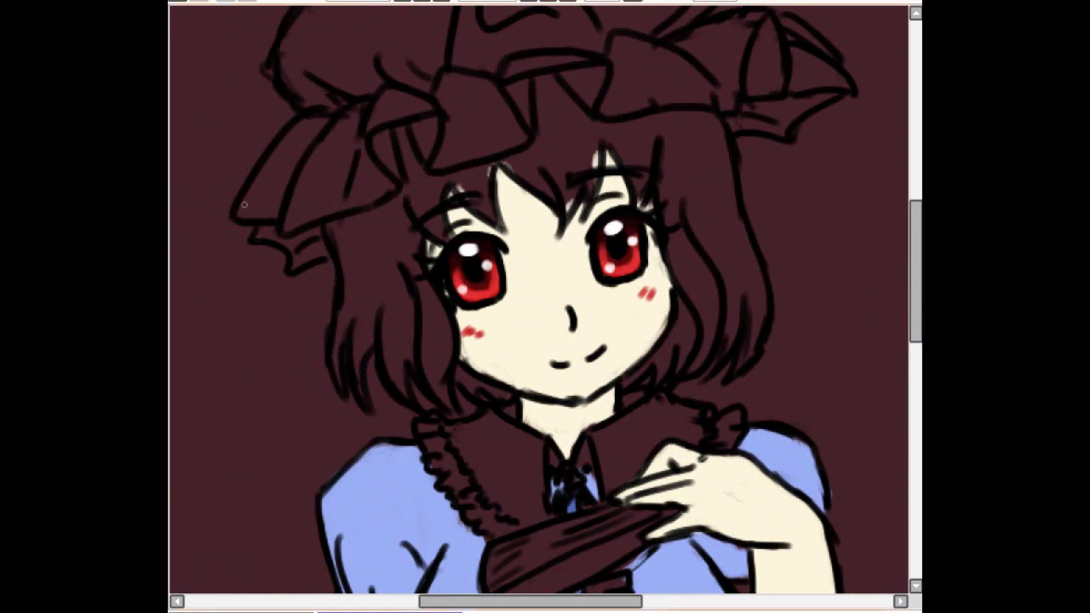
pyautogui.scroll(-2, 277, 270)
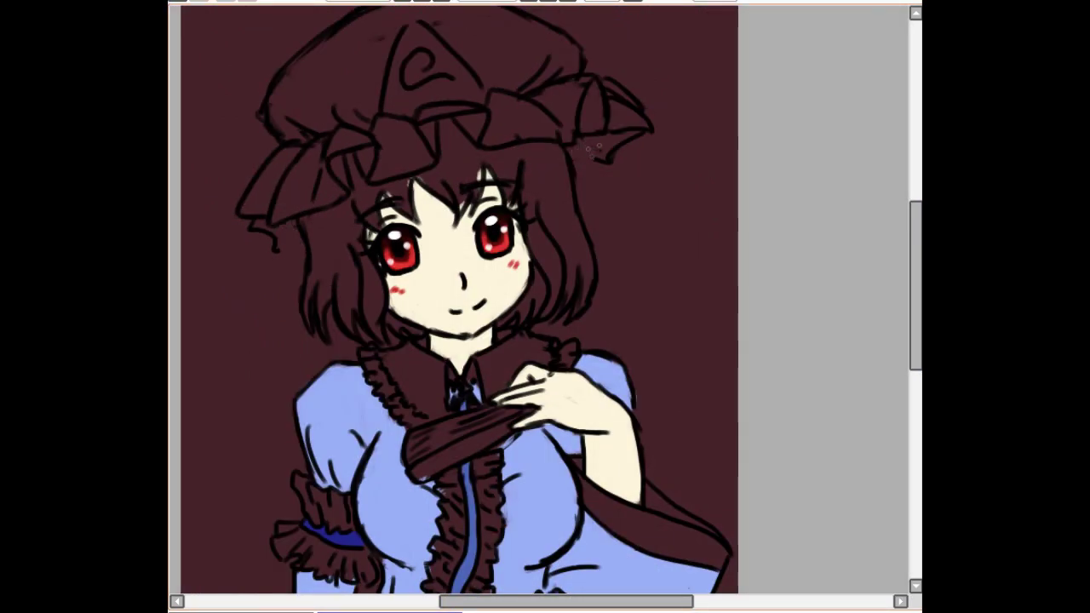
pyautogui.moveTo(281, 224); pyautogui.dragTo(247, 371)
pyautogui.moveTo(586, 141)
pyautogui.mouseDown()
pyautogui.moveTo(664, 332)
pyautogui.moveTo(647, 291)
pyautogui.mouseUp()
pyautogui.hotkey('ctrl', 'z')
pyautogui.moveTo(246, 354); pyautogui.dragTo(261, 421)
pyautogui.moveTo(307, 228)
pyautogui.mouseDown()
pyautogui.moveTo(292, 405)
pyautogui.moveTo(357, 349)
pyautogui.mouseUp()
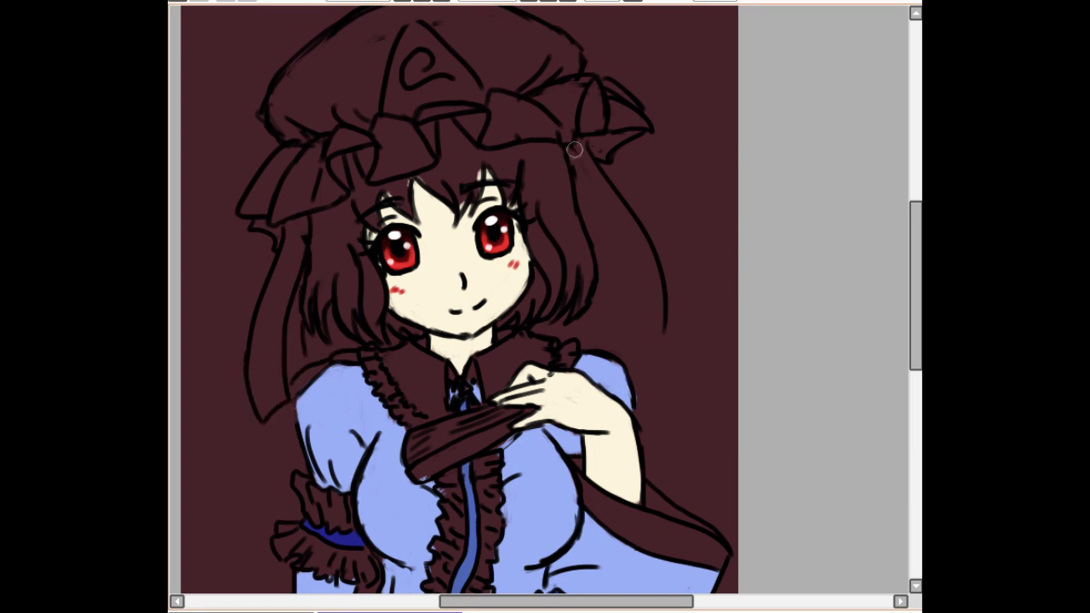
pyautogui.moveTo(587, 197); pyautogui.dragTo(669, 356)
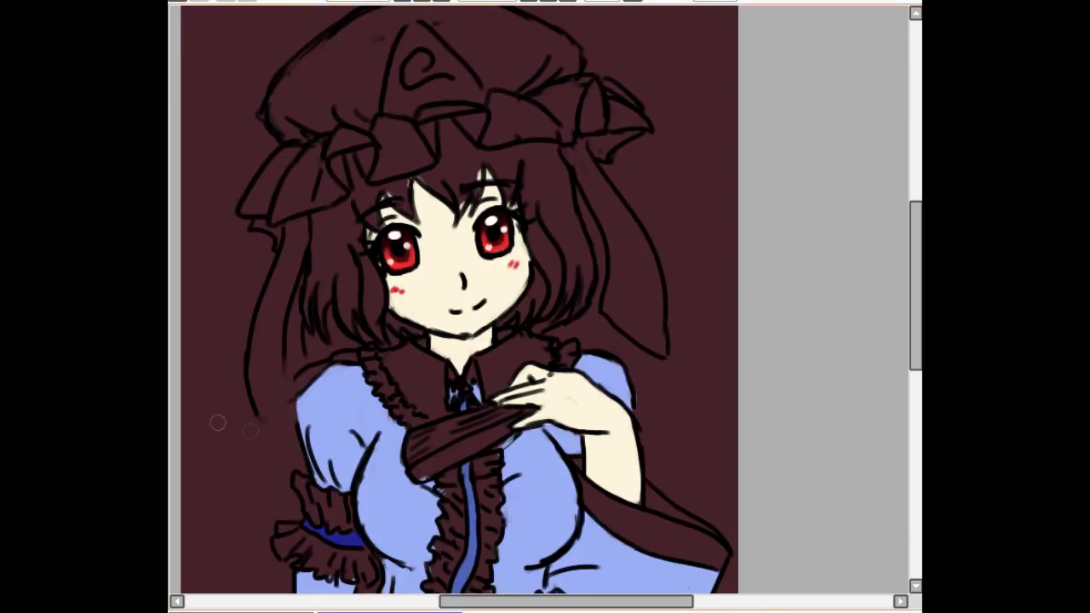
# Clean up and redraw the lower outline of the long veil where it meets the puffed shoulder
pyautogui.moveTo(289, 327)
pyautogui.mouseDown()
pyautogui.moveTo(280, 388)
pyautogui.moveTo(258, 289)
pyautogui.mouseUp()
pyautogui.moveTo(317, 362); pyautogui.dragTo(296, 379)
pyautogui.moveTo(266, 279); pyautogui.dragTo(258, 412)
pyautogui.moveTo(258, 412); pyautogui.dragTo(304, 379)
pyautogui.moveTo(291, 319); pyautogui.dragTo(304, 378)
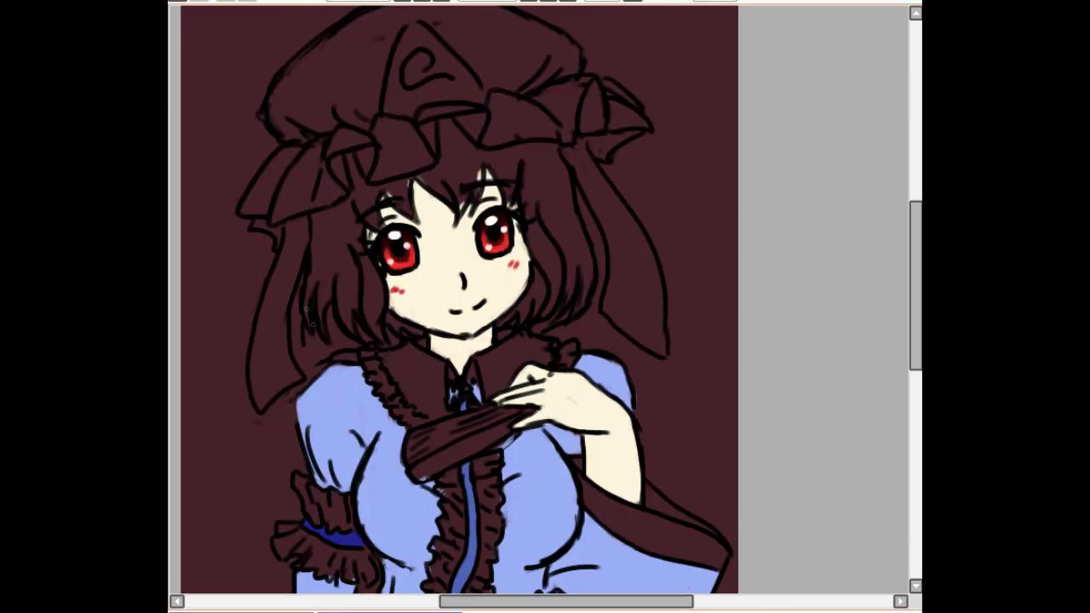
# Erase the veil on the raised-hand side and redraw it shorter and narrower, with an inner fold line
pyautogui.moveTo(583, 174)
pyautogui.mouseDown()
pyautogui.moveTo(601, 300)
pyautogui.moveTo(657, 370)
pyautogui.mouseUp()
pyautogui.moveTo(600, 218); pyautogui.dragTo(639, 323)
pyautogui.moveTo(576, 142); pyautogui.dragTo(643, 285)
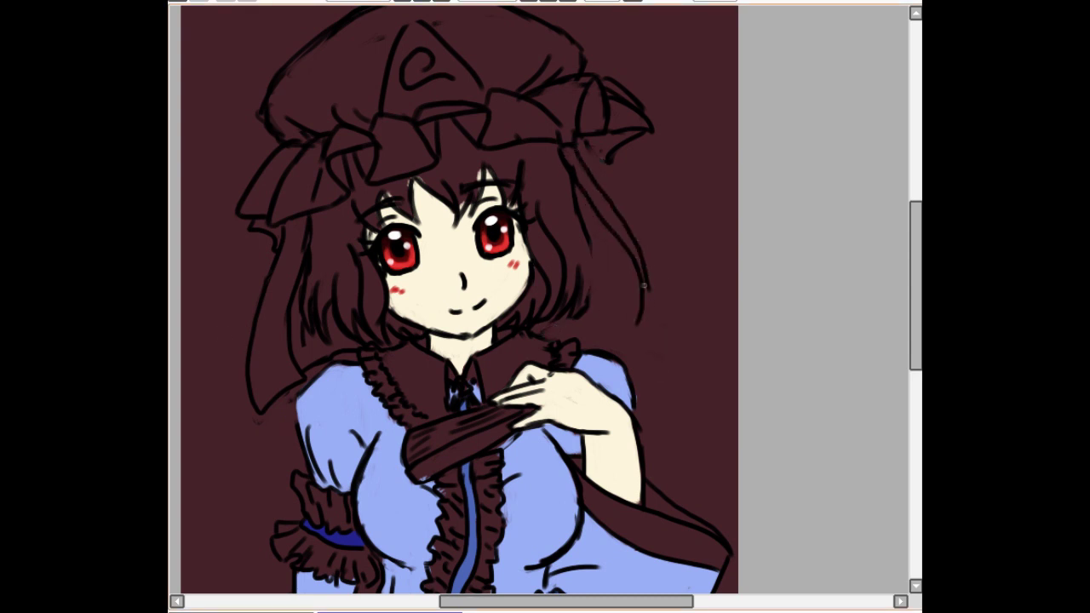
pyautogui.moveTo(596, 321)
pyautogui.mouseDown()
pyautogui.moveTo(643, 282)
pyautogui.moveTo(591, 308)
pyautogui.mouseUp()
pyautogui.moveTo(643, 268); pyautogui.dragTo(644, 294)
pyautogui.moveTo(584, 204); pyautogui.dragTo(609, 275)
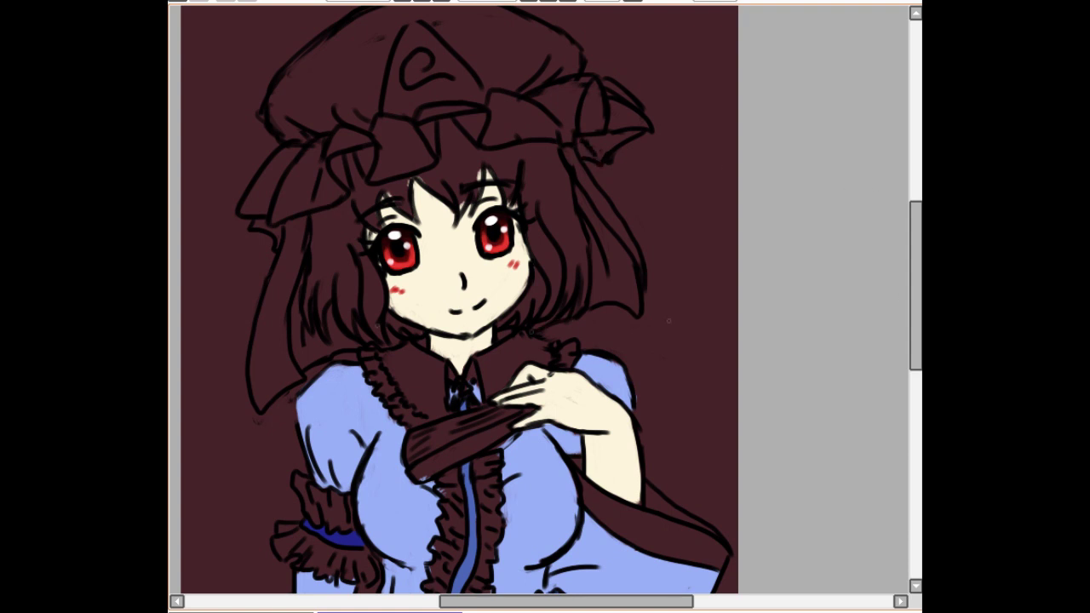
# Paint the collar, sleeve cuff frills and placket frills very pale blue, following the reference picture
pyautogui.scroll(-4, 668, 321)
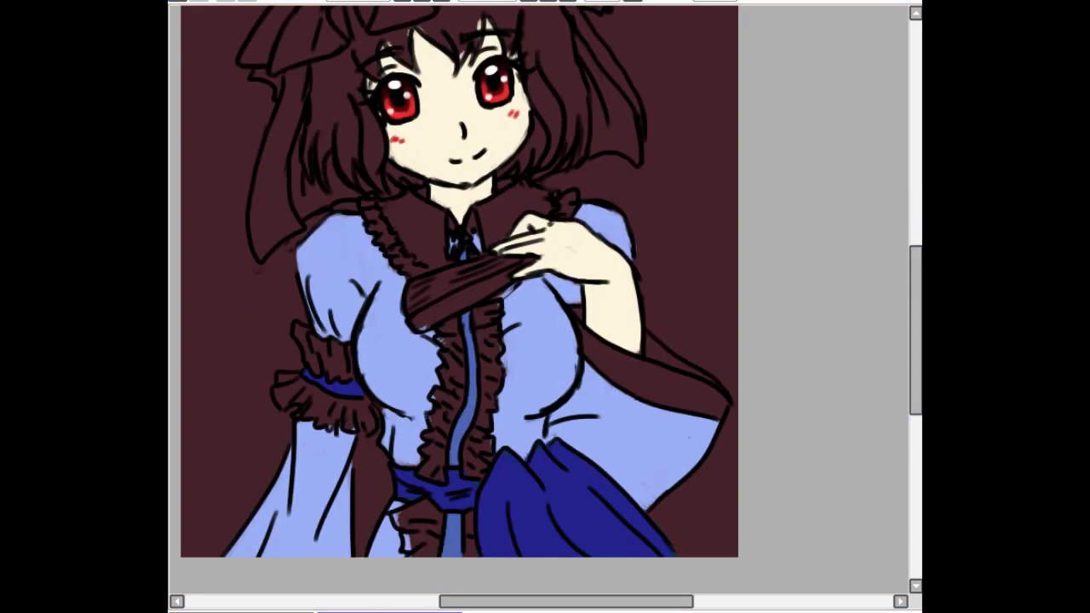
pyautogui.hotkey('ctrl', 'Tab')
pyautogui.hotkey('ctrl', 'Tab')
pyautogui.moveTo(299, 330)
pyautogui.mouseDown()
pyautogui.moveTo(334, 371)
pyautogui.moveTo(313, 371)
pyautogui.mouseUp()
pyautogui.moveTo(474, 217)
pyautogui.mouseDown()
pyautogui.moveTo(498, 219)
pyautogui.moveTo(510, 192)
pyautogui.moveTo(571, 203)
pyautogui.mouseUp()
pyautogui.moveTo(395, 207)
pyautogui.mouseDown()
pyautogui.moveTo(418, 195)
pyautogui.moveTo(370, 228)
pyautogui.moveTo(430, 274)
pyautogui.moveTo(396, 203)
pyautogui.moveTo(443, 213)
pyautogui.mouseUp()
pyautogui.scroll(-2, 746, 266)
pyautogui.moveTo(300, 291)
pyautogui.mouseDown()
pyautogui.moveTo(281, 319)
pyautogui.moveTo(357, 317)
pyautogui.moveTo(370, 345)
pyautogui.moveTo(298, 328)
pyautogui.mouseUp()
pyautogui.moveTo(447, 234)
pyautogui.mouseDown()
pyautogui.moveTo(453, 265)
pyautogui.moveTo(430, 391)
pyautogui.mouseUp()
pyautogui.moveTo(483, 220)
pyautogui.mouseDown()
pyautogui.moveTo(488, 341)
pyautogui.moveTo(470, 373)
pyautogui.moveTo(484, 390)
pyautogui.moveTo(485, 335)
pyautogui.mouseUp()
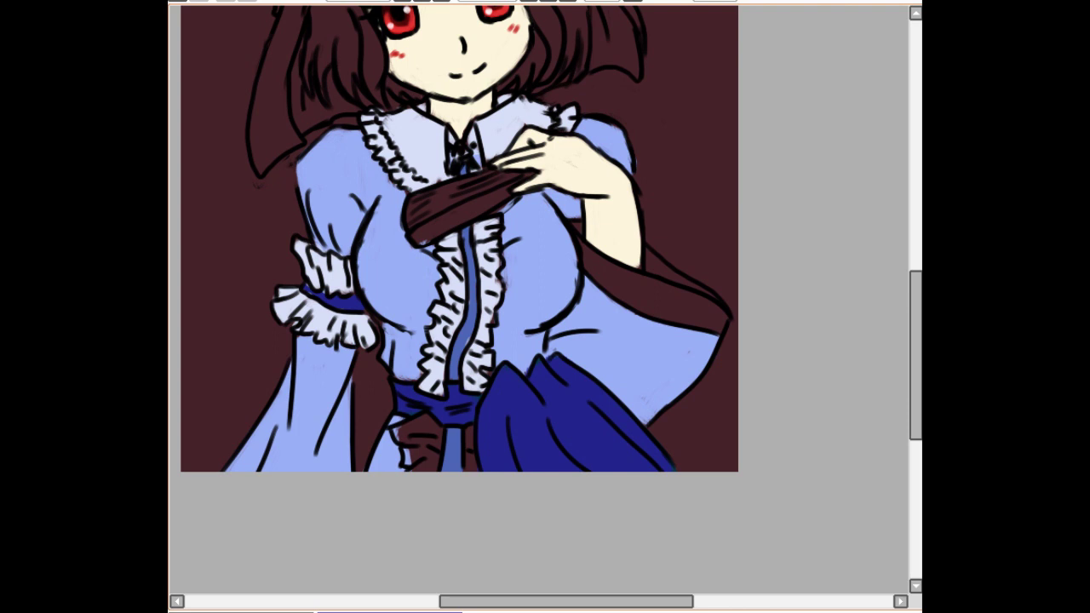
# Paint the skirt frills and the inner lining of the wide raised sleeve very pale blue
pyautogui.moveTo(405, 424)
pyautogui.mouseDown()
pyautogui.moveTo(410, 455)
pyautogui.moveTo(434, 451)
pyautogui.moveTo(433, 424)
pyautogui.mouseUp()
pyautogui.moveTo(469, 432); pyautogui.dragTo(471, 465)
pyautogui.moveTo(587, 601); pyautogui.dragTo(600, 601)
pyautogui.moveTo(915, 367); pyautogui.dragTo(914, 332)
pyautogui.moveTo(546, 344)
pyautogui.mouseDown()
pyautogui.moveTo(563, 385)
pyautogui.moveTo(630, 396)
pyautogui.moveTo(596, 409)
pyautogui.moveTo(683, 441)
pyautogui.moveTo(619, 405)
pyautogui.moveTo(686, 429)
pyautogui.mouseUp()
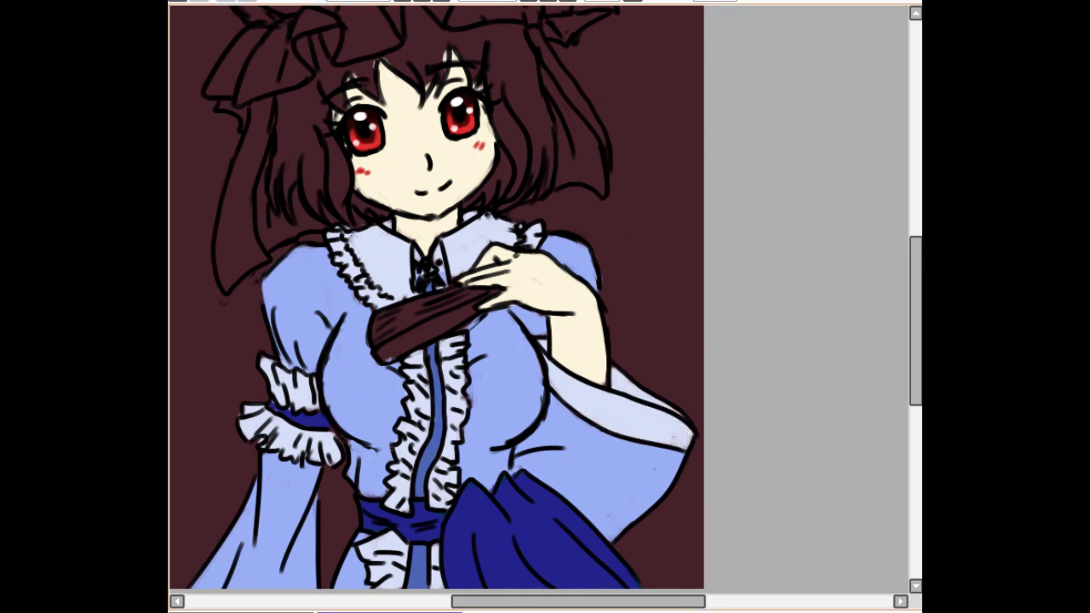
# Paint short navy blue ribbon segments along both sides of the collar beside its frills
pyautogui.scroll(3, 425, 301)
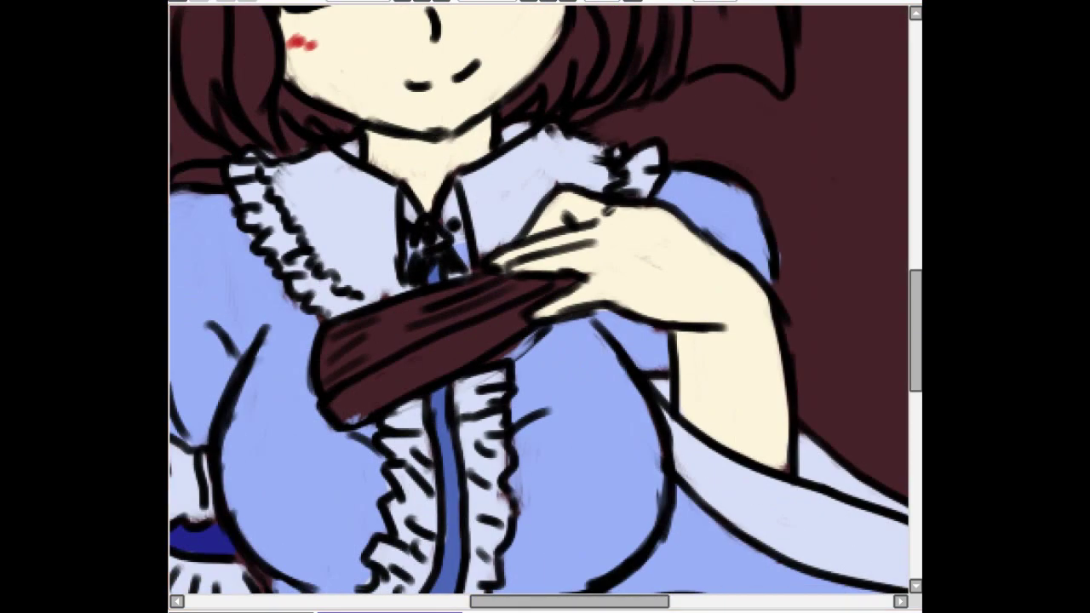
pyautogui.moveTo(282, 166); pyautogui.dragTo(303, 201)
pyautogui.moveTo(569, 152); pyautogui.dragTo(579, 179)
pyautogui.moveTo(279, 168)
pyautogui.mouseDown()
pyautogui.moveTo(339, 254)
pyautogui.moveTo(384, 294)
pyautogui.mouseUp()
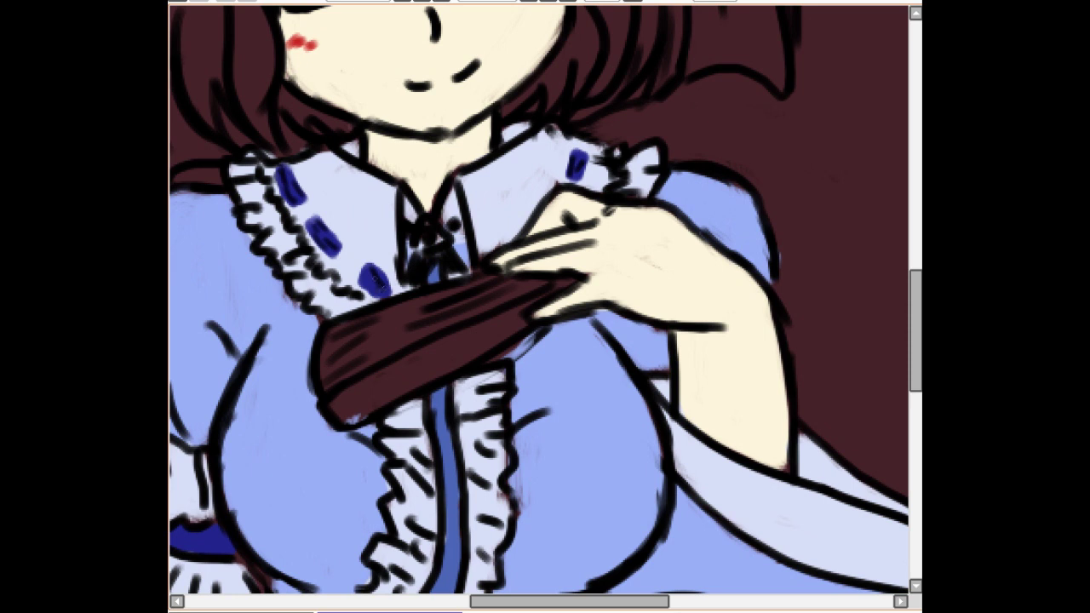
pyautogui.scroll(-1, 539, 300)
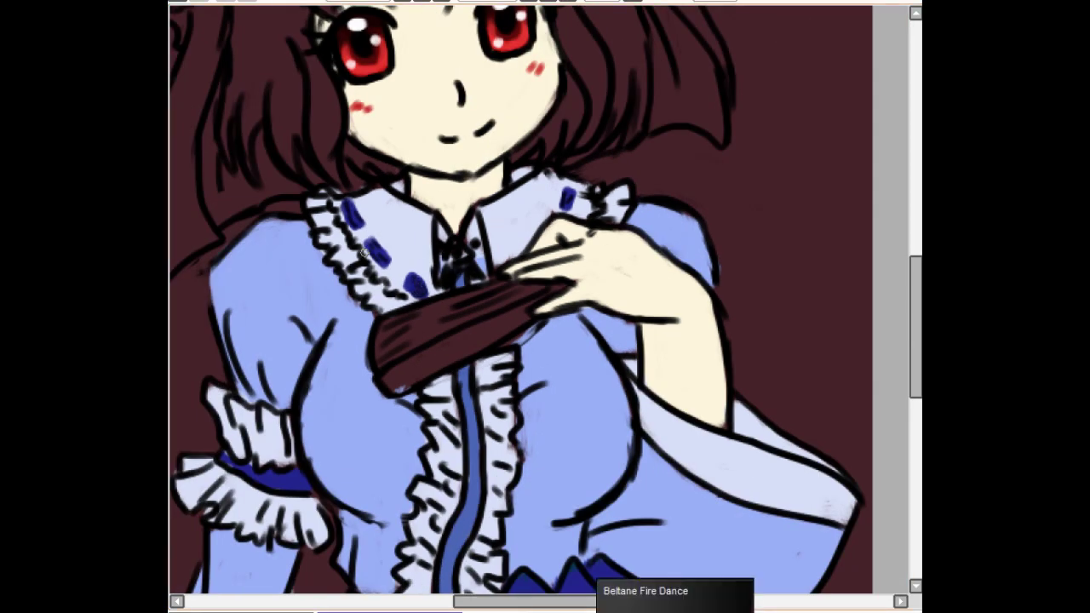
# Paint the held fan pale pink and its lower band crimson with a light repeating pattern
pyautogui.hotkey('ctrl', '-')
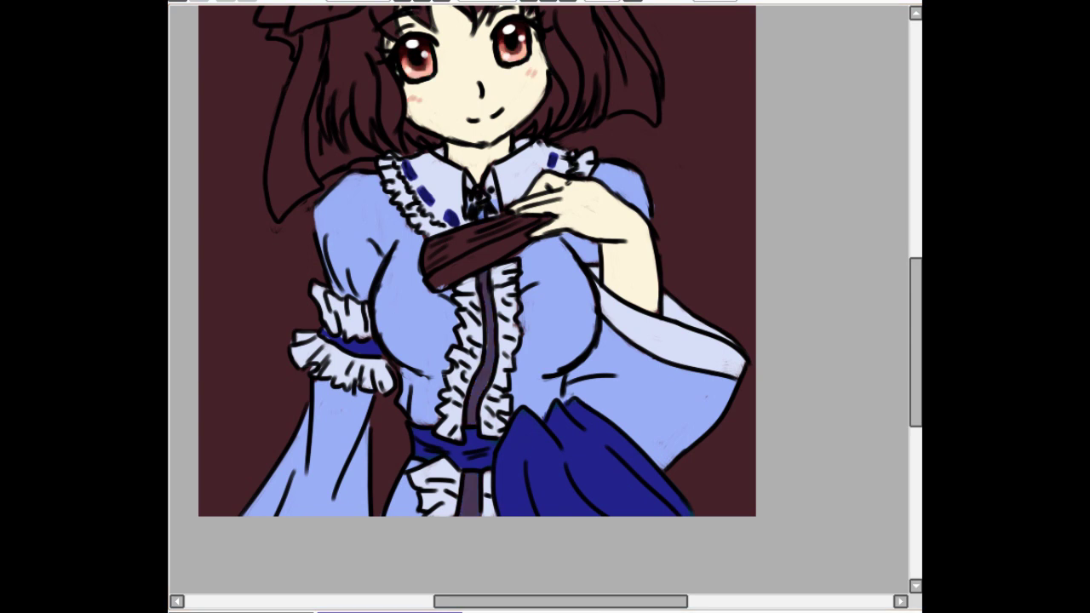
pyautogui.hotkey('ctrl', '+')
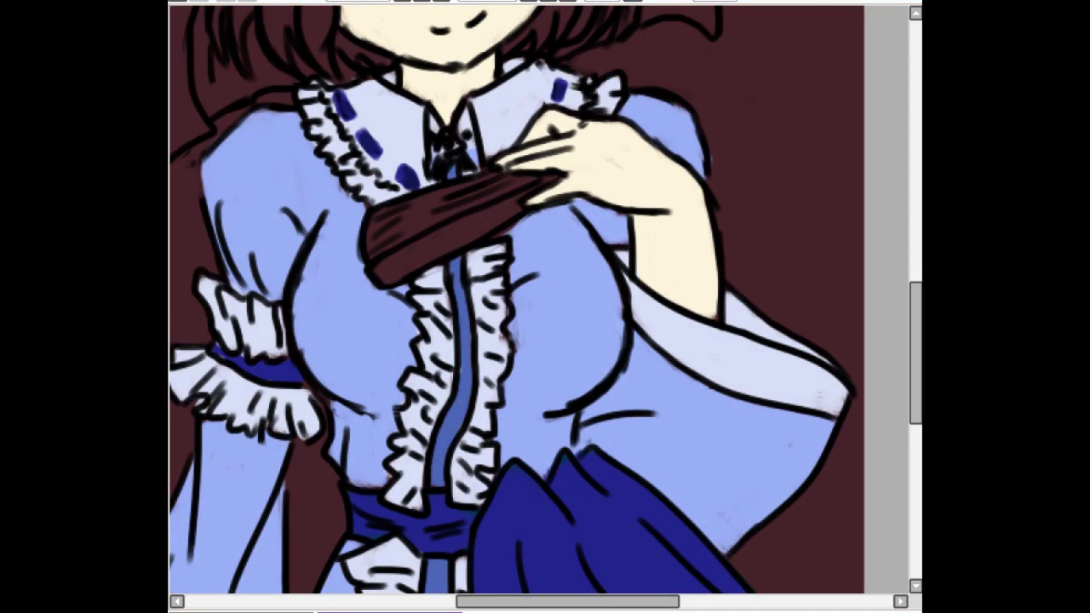
pyautogui.moveTo(393, 213)
pyautogui.mouseDown()
pyautogui.moveTo(488, 176)
pyautogui.moveTo(431, 205)
pyautogui.mouseUp()
pyautogui.moveTo(524, 179)
pyautogui.mouseDown()
pyautogui.moveTo(400, 220)
pyautogui.moveTo(375, 249)
pyautogui.moveTo(506, 180)
pyautogui.mouseUp()
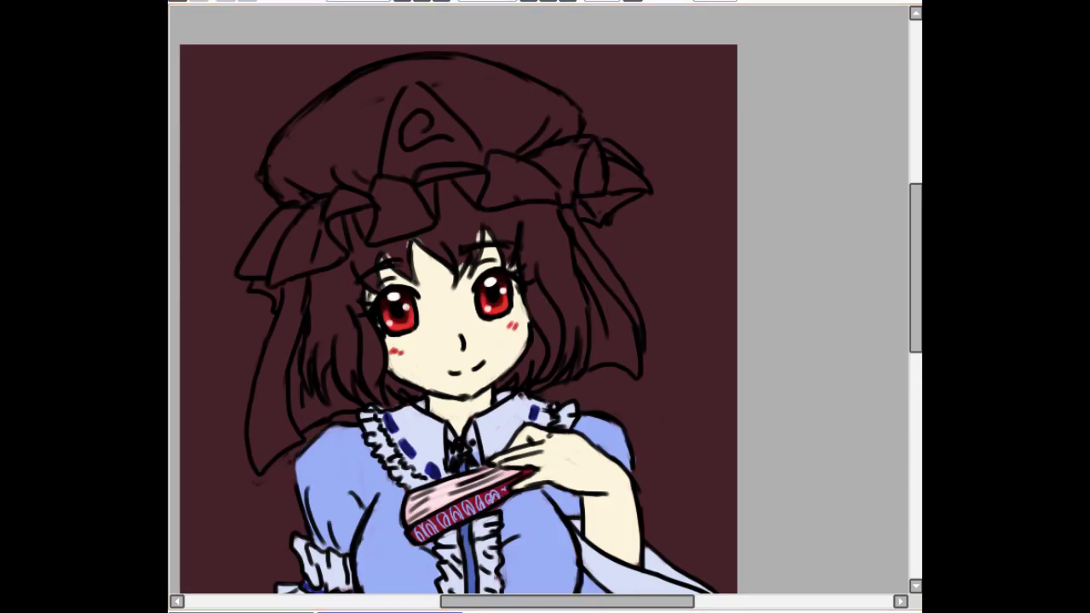
# Paint the hat's crown and all folds of its frilled brim light blue
pyautogui.moveTo(387, 81)
pyautogui.mouseDown()
pyautogui.moveTo(296, 147)
pyautogui.moveTo(281, 183)
pyautogui.moveTo(464, 64)
pyautogui.moveTo(492, 132)
pyautogui.moveTo(534, 121)
pyautogui.moveTo(476, 76)
pyautogui.moveTo(452, 103)
pyautogui.mouseUp()
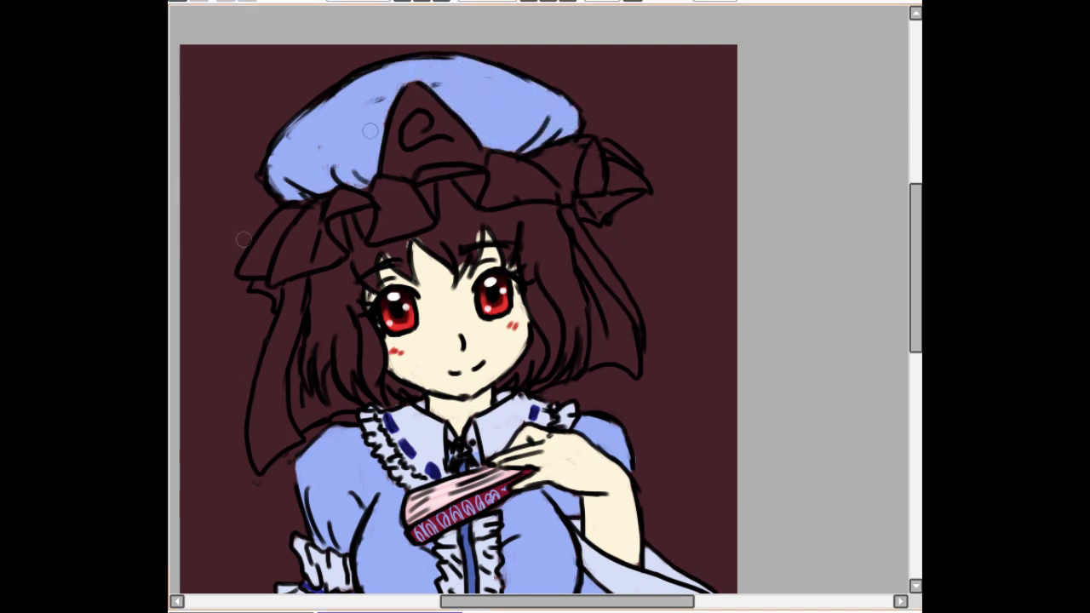
pyautogui.moveTo(414, 216)
pyautogui.mouseDown()
pyautogui.moveTo(255, 271)
pyautogui.moveTo(247, 251)
pyautogui.moveTo(273, 290)
pyautogui.mouseUp()
pyautogui.moveTo(341, 191)
pyautogui.mouseDown()
pyautogui.moveTo(281, 274)
pyautogui.moveTo(298, 264)
pyautogui.mouseUp()
pyautogui.moveTo(362, 206)
pyautogui.mouseDown()
pyautogui.moveTo(410, 195)
pyautogui.moveTo(395, 169)
pyautogui.moveTo(438, 195)
pyautogui.moveTo(384, 229)
pyautogui.moveTo(488, 145)
pyautogui.moveTo(522, 184)
pyautogui.moveTo(565, 162)
pyautogui.moveTo(622, 166)
pyautogui.mouseUp()
pyautogui.moveTo(587, 204); pyautogui.dragTo(641, 179)
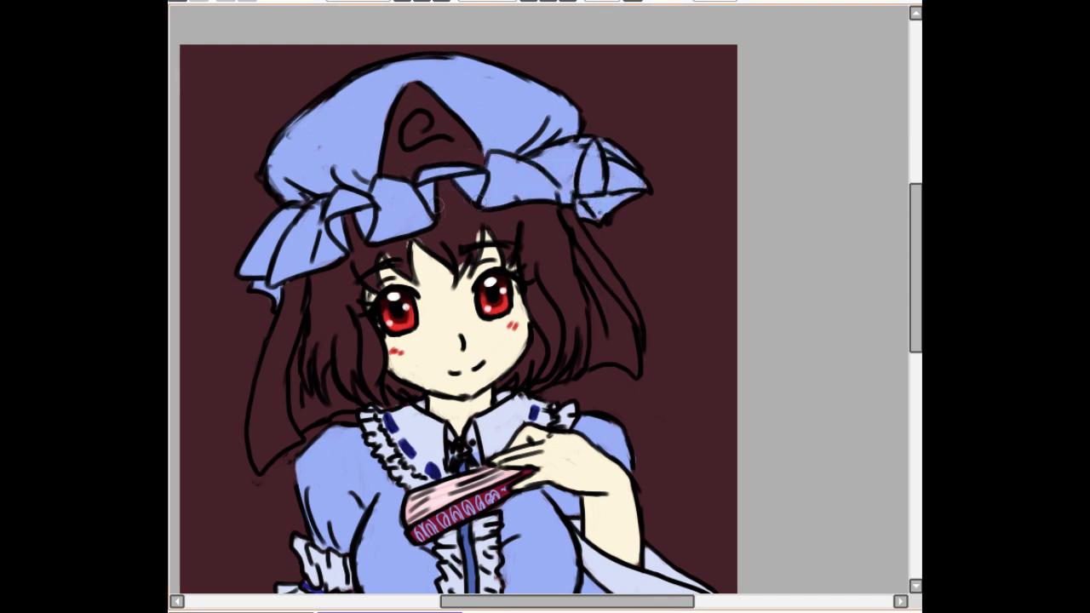
# Paint the hat's triangular emblem and both hanging veils white
pyautogui.moveTo(407, 95)
pyautogui.mouseDown()
pyautogui.moveTo(399, 168)
pyautogui.moveTo(451, 155)
pyautogui.moveTo(453, 130)
pyautogui.moveTo(414, 88)
pyautogui.moveTo(475, 156)
pyautogui.moveTo(450, 139)
pyautogui.mouseUp()
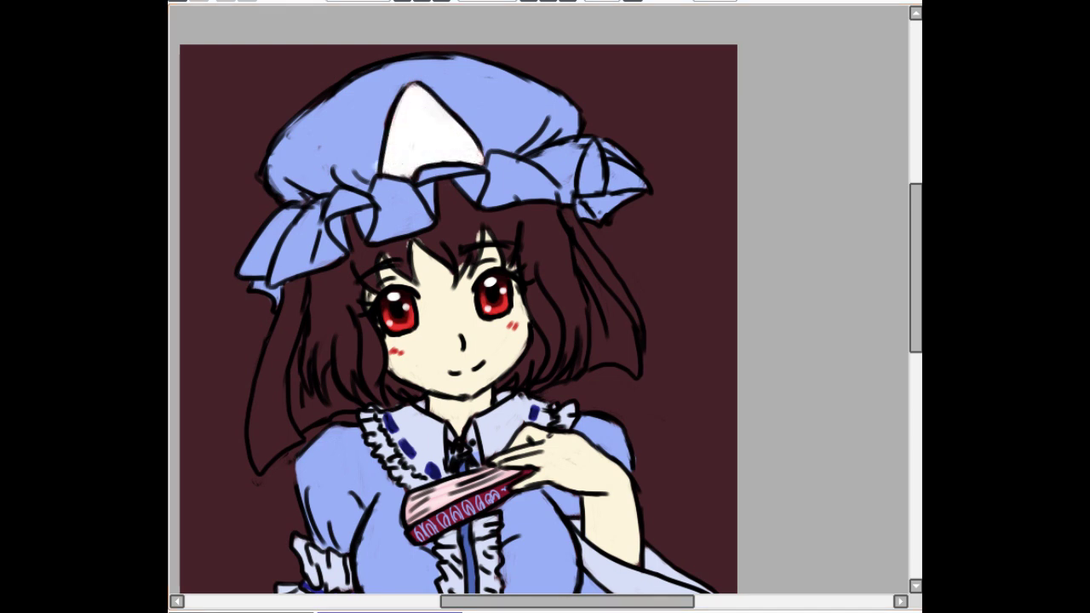
pyautogui.moveTo(915, 288); pyautogui.dragTo(915, 320)
pyautogui.moveTo(293, 177)
pyautogui.mouseDown()
pyautogui.moveTo(259, 345)
pyautogui.moveTo(279, 288)
pyautogui.moveTo(275, 304)
pyautogui.moveTo(323, 275)
pyautogui.moveTo(411, 280)
pyautogui.mouseUp()
pyautogui.moveTo(566, 103)
pyautogui.mouseDown()
pyautogui.moveTo(588, 170)
pyautogui.moveTo(634, 243)
pyautogui.moveTo(596, 213)
pyautogui.moveTo(630, 259)
pyautogui.mouseUp()
# Check the reference picture and paint the fringe and the hair beside the long veil coral pink
pyautogui.click(265, 611)
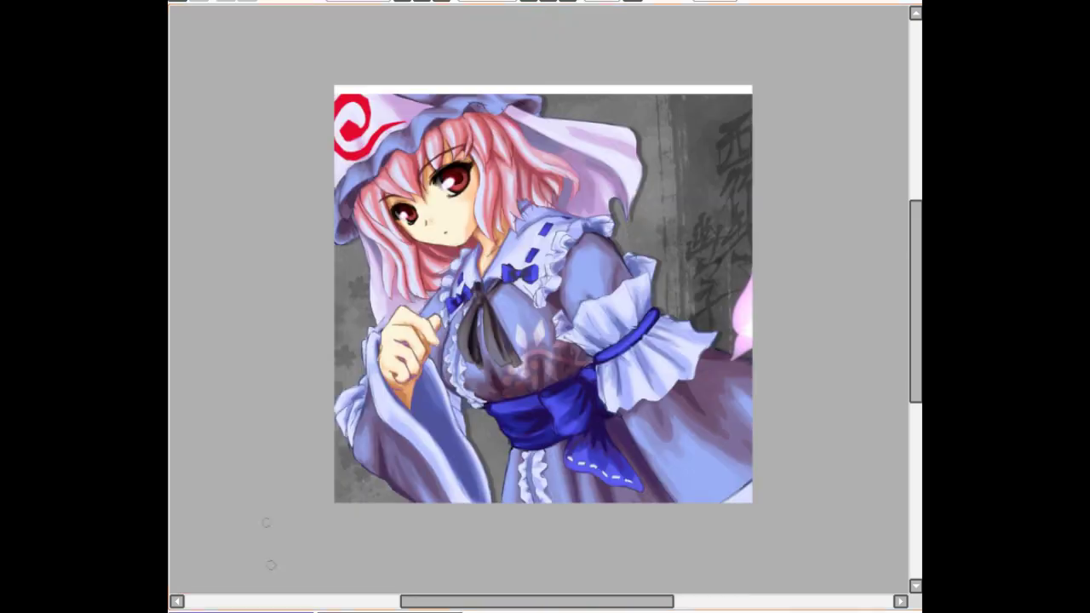
pyautogui.click(389, 611)
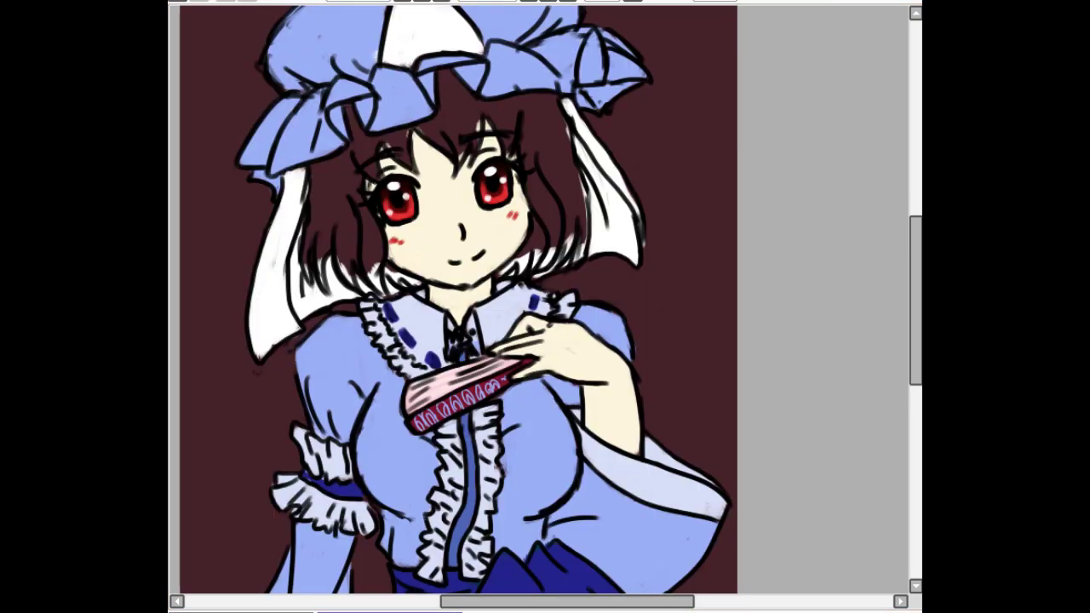
pyautogui.scroll(2, 744, 310)
pyautogui.scroll(-1, 744, 309)
pyautogui.moveTo(744, 309); pyautogui.dragTo(824, 448)
pyautogui.moveTo(323, 249)
pyautogui.mouseDown()
pyautogui.moveTo(329, 306)
pyautogui.moveTo(400, 162)
pyautogui.moveTo(434, 192)
pyautogui.moveTo(537, 110)
pyautogui.moveTo(494, 205)
pyautogui.moveTo(563, 170)
pyautogui.moveTo(566, 218)
pyautogui.mouseUp()
pyautogui.moveTo(340, 281)
pyautogui.mouseDown()
pyautogui.moveTo(330, 362)
pyautogui.moveTo(388, 291)
pyautogui.moveTo(414, 426)
pyautogui.mouseUp()
pyautogui.moveTo(379, 371); pyautogui.dragTo(366, 404)
pyautogui.moveTo(604, 196)
pyautogui.mouseDown()
pyautogui.moveTo(605, 178)
pyautogui.moveTo(664, 230)
pyautogui.moveTo(677, 161)
pyautogui.mouseUp()
pyautogui.moveTo(606, 200); pyautogui.dragTo(589, 257)
pyautogui.hotkey('ctrl', 'z')
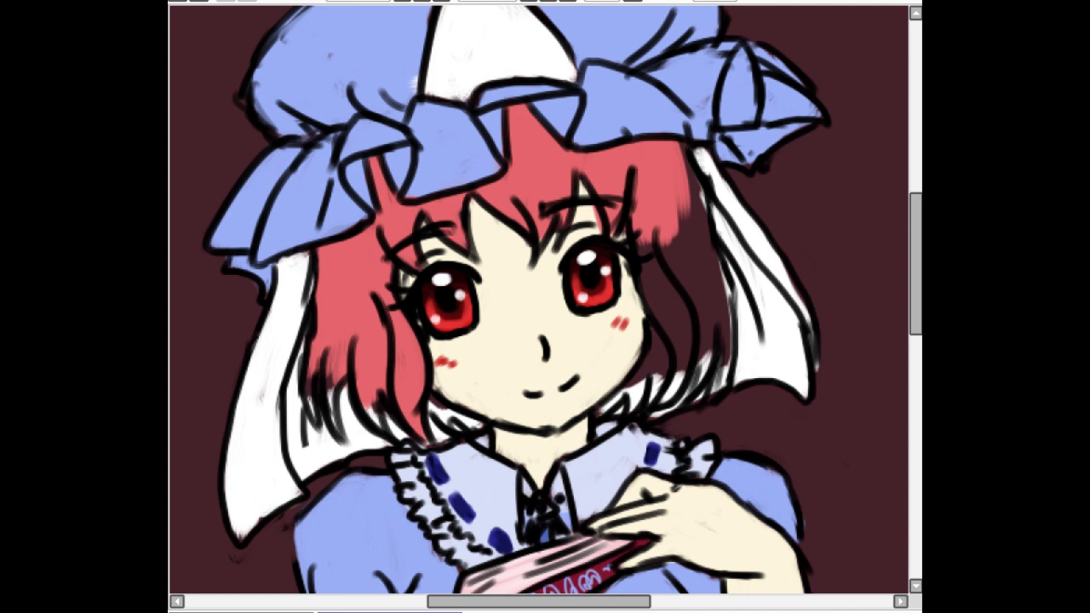
# Paint the rest of the hair on the raised-hand side and the lower hair tips coral pink
pyautogui.moveTo(639, 243); pyautogui.dragTo(681, 328)
pyautogui.moveTo(681, 196); pyautogui.dragTo(702, 315)
pyautogui.moveTo(698, 221)
pyautogui.mouseDown()
pyautogui.moveTo(646, 167)
pyautogui.moveTo(689, 195)
pyautogui.moveTo(710, 271)
pyautogui.moveTo(720, 388)
pyautogui.mouseUp()
pyautogui.moveTo(712, 320); pyautogui.dragTo(696, 377)
pyautogui.moveTo(679, 319)
pyautogui.mouseDown()
pyautogui.moveTo(683, 371)
pyautogui.moveTo(664, 368)
pyautogui.mouseUp()
pyautogui.moveTo(306, 372); pyautogui.dragTo(316, 420)
pyautogui.moveTo(330, 364); pyautogui.dragTo(337, 426)
pyautogui.moveTo(370, 404); pyautogui.dragTo(378, 424)
pyautogui.moveTo(470, 418); pyautogui.dragTo(484, 428)
pyautogui.moveTo(629, 393); pyautogui.dragTo(598, 414)
pyautogui.moveTo(650, 330); pyautogui.dragTo(636, 389)
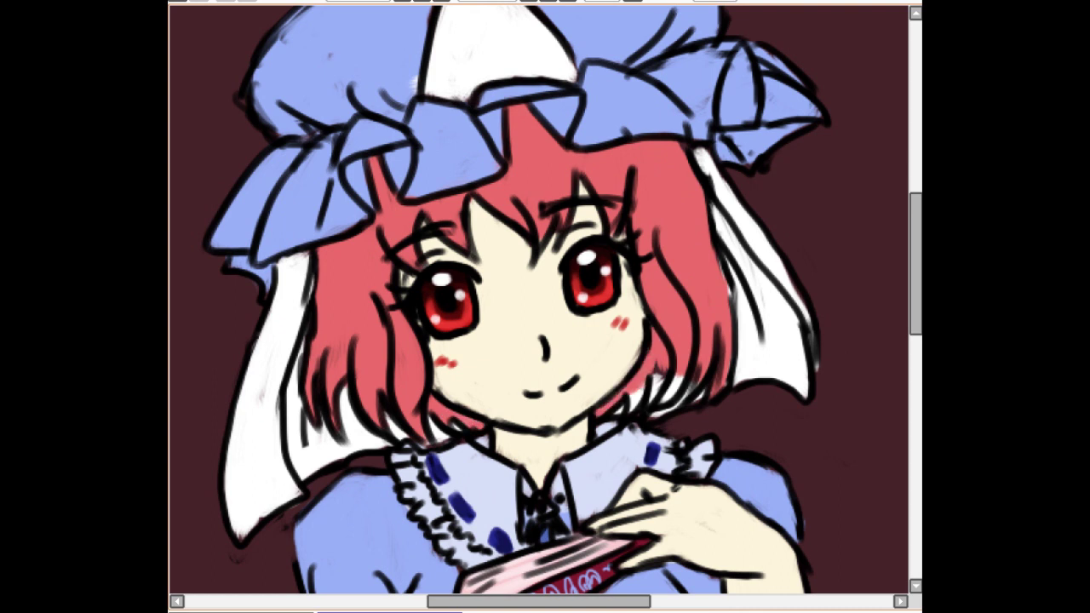
pyautogui.moveTo(729, 283); pyautogui.dragTo(734, 322)
# Paint a cream swirl motif with petal marks and dots on the bodice, following the reference picture
pyautogui.scroll(-3, 661, 281)
pyautogui.moveTo(528, 601); pyautogui.dragTo(545, 601)
pyautogui.click(247, 611)
pyautogui.click(430, 612)
pyautogui.moveTo(916, 289); pyautogui.dragTo(915, 332)
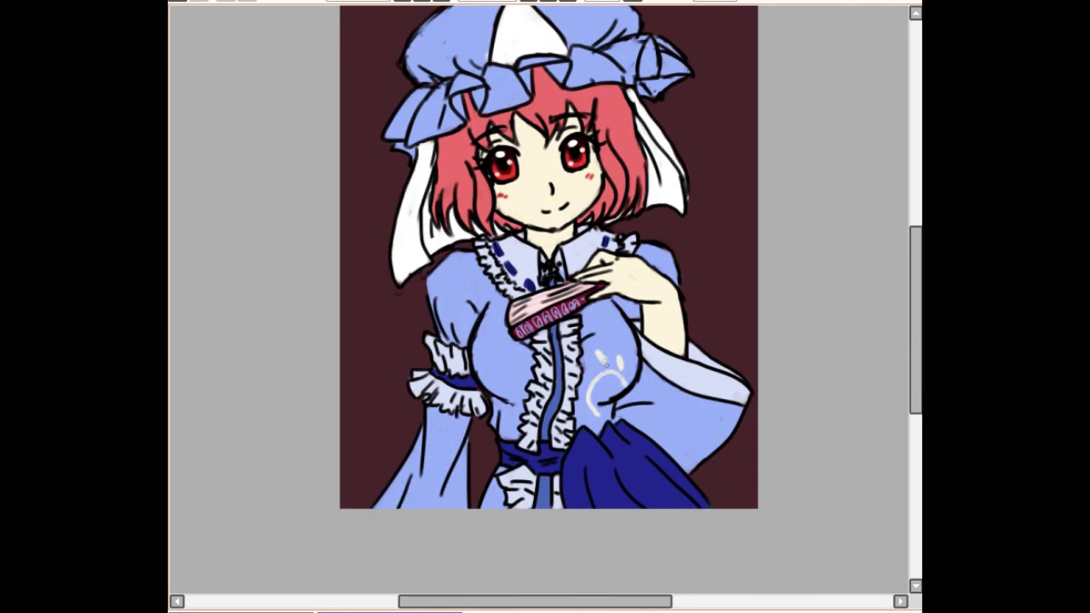
pyautogui.scroll(1, 619, 310)
# Paint a red swirl with a wavy tail on the hat's white triangle
pyautogui.moveTo(916, 327); pyautogui.dragTo(915, 218)
pyautogui.scroll(1, 449, 206)
pyautogui.moveTo(513, 338)
pyautogui.mouseDown()
pyautogui.moveTo(555, 362)
pyautogui.moveTo(562, 352)
pyautogui.mouseUp()
pyautogui.moveTo(516, 334); pyautogui.dragTo(494, 343)
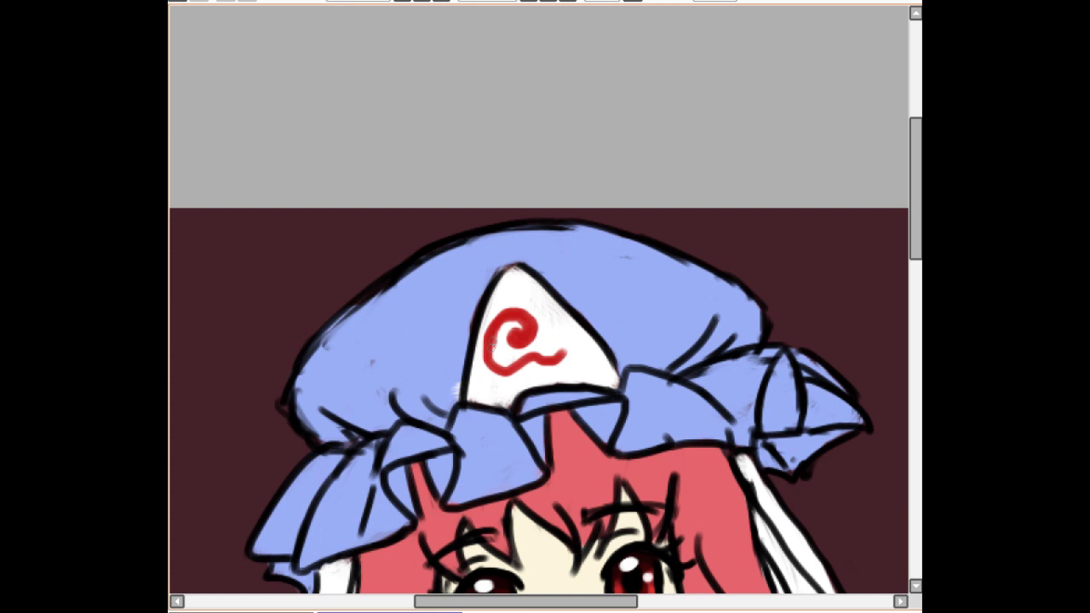
pyautogui.press('-')
pyautogui.press('-')
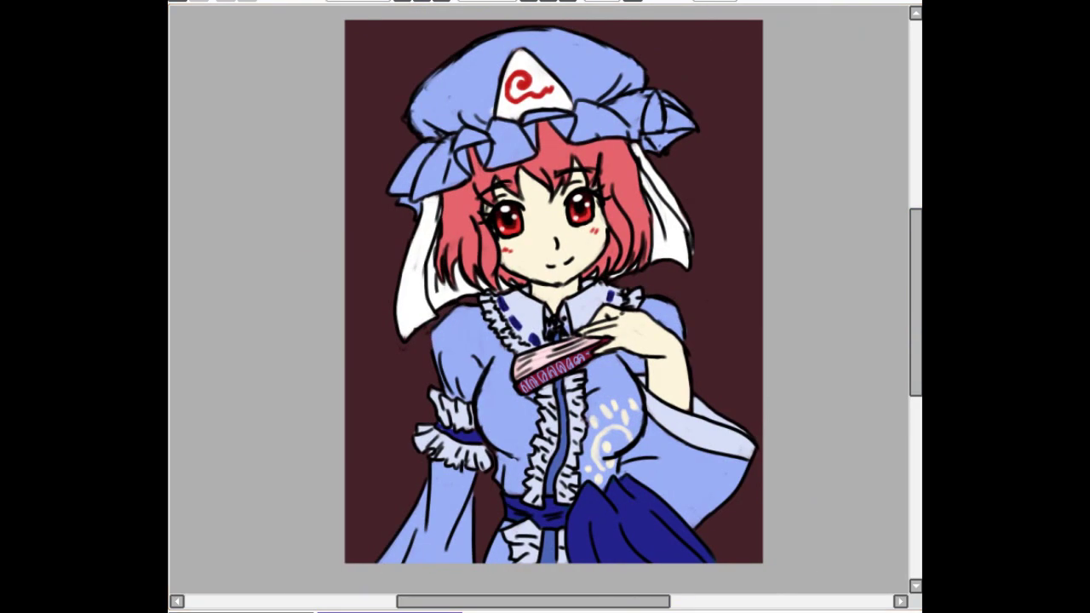
# Paint pale pink wisps across the dark background, reaching from the canvas edges towards the figure
pyautogui.moveTo(775, 420)
pyautogui.mouseDown()
pyautogui.moveTo(706, 394)
pyautogui.moveTo(762, 426)
pyautogui.mouseUp()
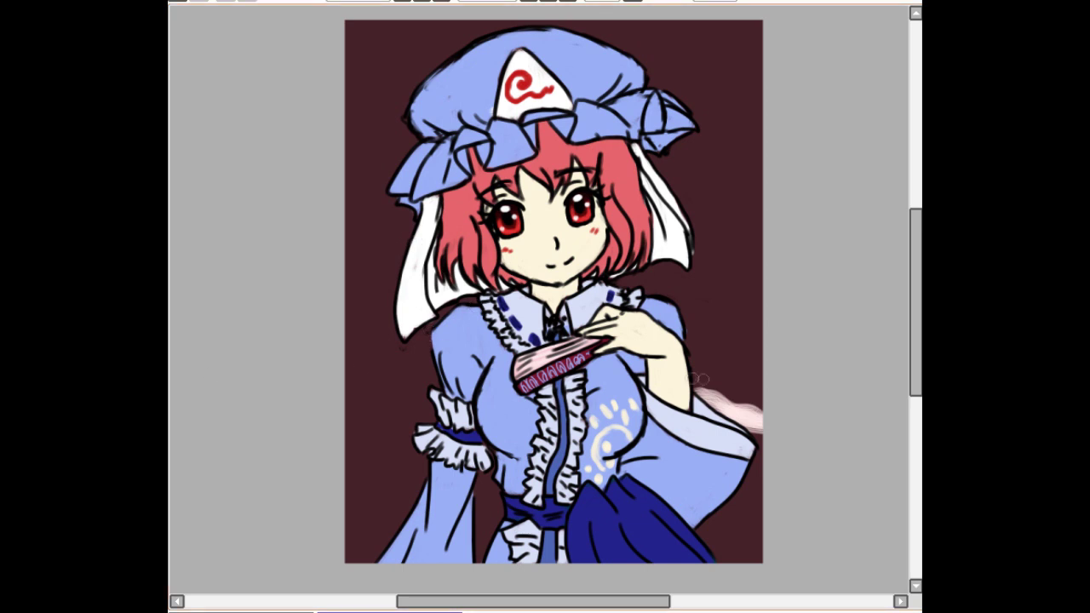
pyautogui.moveTo(430, 334); pyautogui.dragTo(347, 305)
pyautogui.moveTo(761, 61); pyautogui.dragTo(683, 98)
pyautogui.moveTo(761, 120); pyautogui.dragTo(672, 188)
pyautogui.moveTo(758, 77)
pyautogui.mouseDown()
pyautogui.moveTo(688, 170)
pyautogui.moveTo(731, 175)
pyautogui.mouseUp()
pyautogui.moveTo(427, 470); pyautogui.dragTo(351, 512)
pyautogui.moveTo(372, 567); pyautogui.dragTo(424, 479)
pyautogui.moveTo(347, 54); pyautogui.dragTo(408, 111)
pyautogui.moveTo(357, 24)
pyautogui.mouseDown()
pyautogui.moveTo(424, 88)
pyautogui.moveTo(417, 100)
pyautogui.mouseUp()
pyautogui.moveTo(392, 468); pyautogui.dragTo(341, 511)
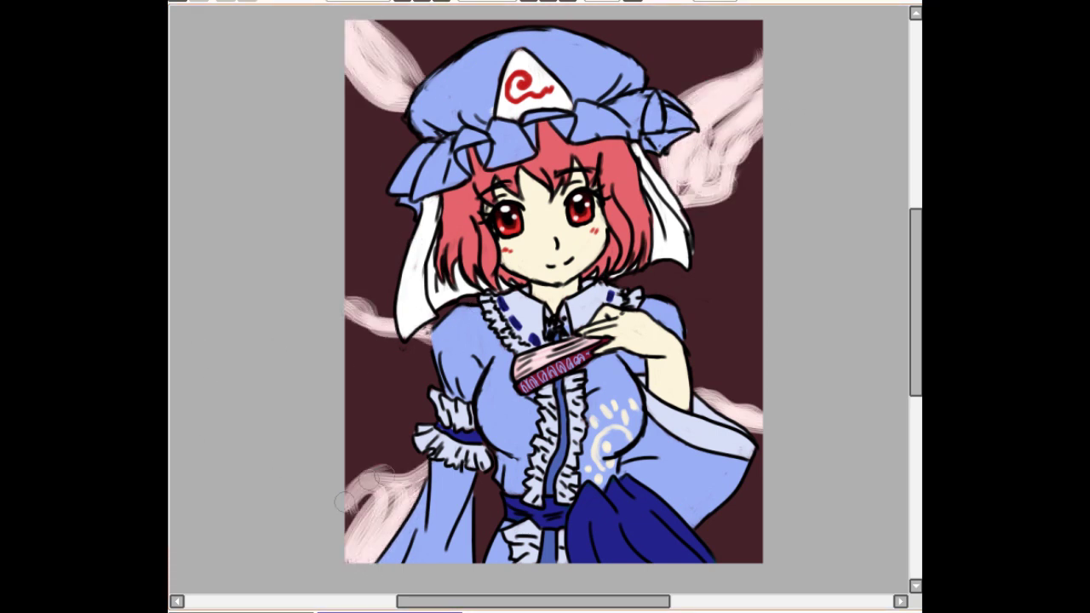
# Blend the pale pink wisps into the dark background with broad soft strokes
pyautogui.moveTo(424, 464); pyautogui.dragTo(349, 545)
pyautogui.moveTo(417, 481); pyautogui.dragTo(339, 555)
pyautogui.moveTo(761, 426); pyautogui.dragTo(699, 388)
pyautogui.moveTo(348, 299)
pyautogui.mouseDown()
pyautogui.moveTo(394, 339)
pyautogui.moveTo(425, 347)
pyautogui.mouseUp()
pyautogui.moveTo(761, 60); pyautogui.dragTo(664, 170)
pyautogui.moveTo(759, 106); pyautogui.dragTo(688, 213)
pyautogui.moveTo(740, 162); pyautogui.dragTo(694, 200)
pyautogui.moveTo(368, 26); pyautogui.dragTo(424, 82)
pyautogui.moveTo(348, 64); pyautogui.dragTo(420, 128)
pyautogui.moveTo(380, 32); pyautogui.dragTo(424, 90)
pyautogui.moveTo(758, 141)
pyautogui.mouseDown()
pyautogui.moveTo(741, 197)
pyautogui.moveTo(688, 225)
pyautogui.mouseUp()
pyautogui.moveTo(350, 294); pyautogui.dragTo(428, 361)
pyautogui.moveTo(916, 294); pyautogui.dragTo(916, 278)
pyautogui.moveTo(355, 138); pyautogui.dragTo(395, 177)
pyautogui.moveTo(390, 78); pyautogui.dragTo(418, 113)
pyautogui.scroll(-2, 783, 165)
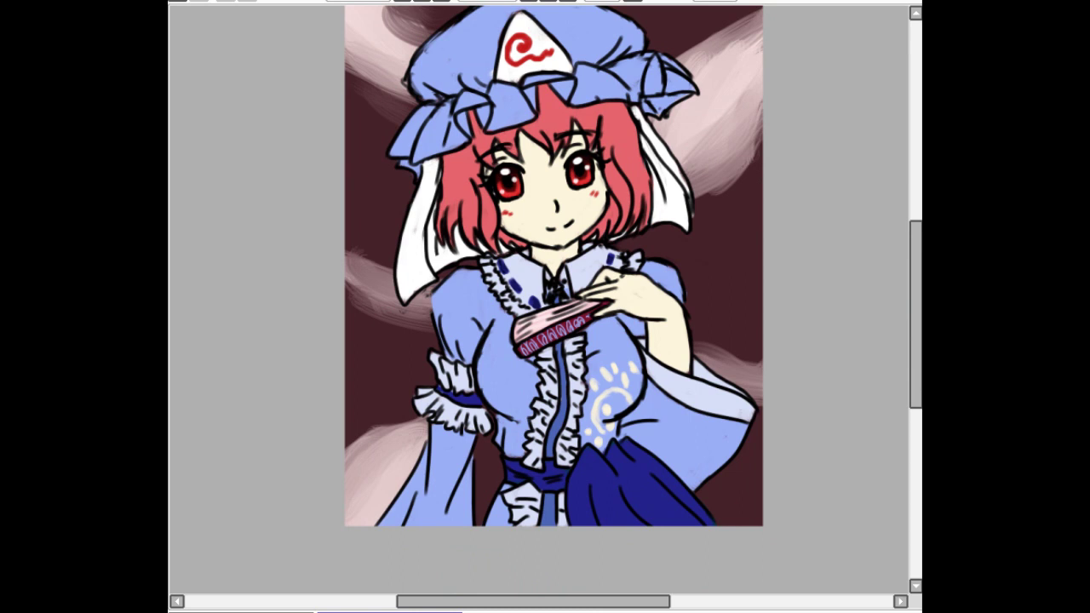
# Shade the front folds and undersides of the hat's frilled brim with a darker blue
pyautogui.moveTo(915, 315); pyautogui.dragTo(915, 276)
pyautogui.press('pageup')
pyautogui.moveTo(434, 216); pyautogui.dragTo(442, 237)
pyautogui.moveTo(475, 210); pyautogui.dragTo(465, 218)
pyautogui.moveTo(524, 179); pyautogui.dragTo(538, 206)
pyautogui.moveTo(562, 171); pyautogui.dragTo(579, 193)
pyautogui.moveTo(490, 182); pyautogui.dragTo(484, 215)
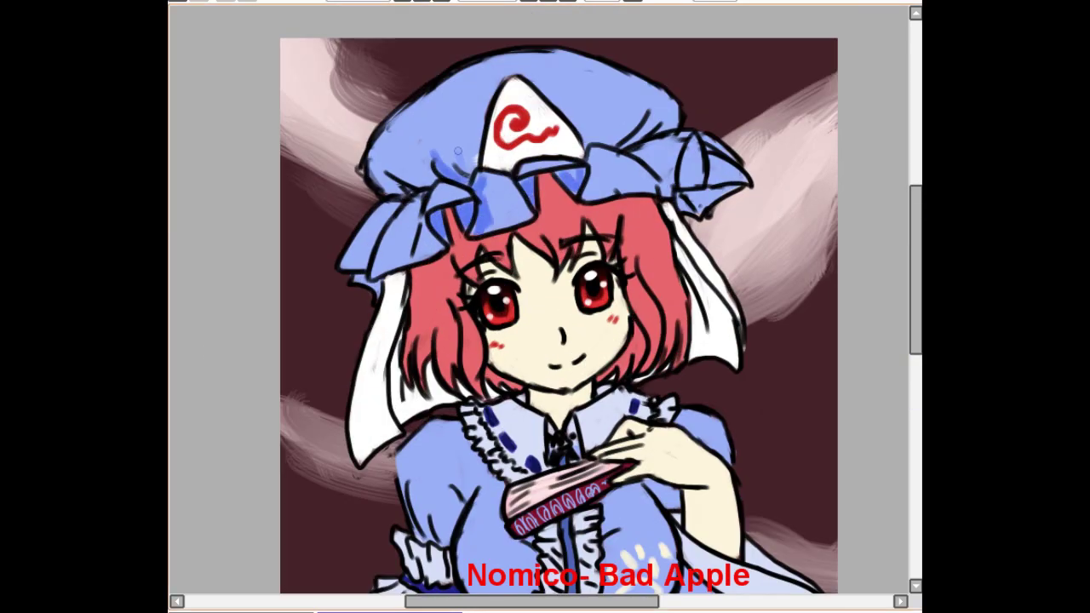
# Shade the hat's crown around the white triangle and the side folds of its frilled brim with darker blue
pyautogui.moveTo(439, 153); pyautogui.dragTo(468, 182)
pyautogui.moveTo(544, 91); pyautogui.dragTo(582, 134)
pyautogui.moveTo(620, 110); pyautogui.dragTo(589, 144)
pyautogui.moveTo(657, 113); pyautogui.dragTo(608, 145)
pyautogui.moveTo(385, 184); pyautogui.dragTo(431, 166)
pyautogui.moveTo(421, 200)
pyautogui.mouseDown()
pyautogui.moveTo(400, 259)
pyautogui.moveTo(356, 268)
pyautogui.mouseUp()
pyautogui.moveTo(685, 191); pyautogui.dragTo(708, 210)
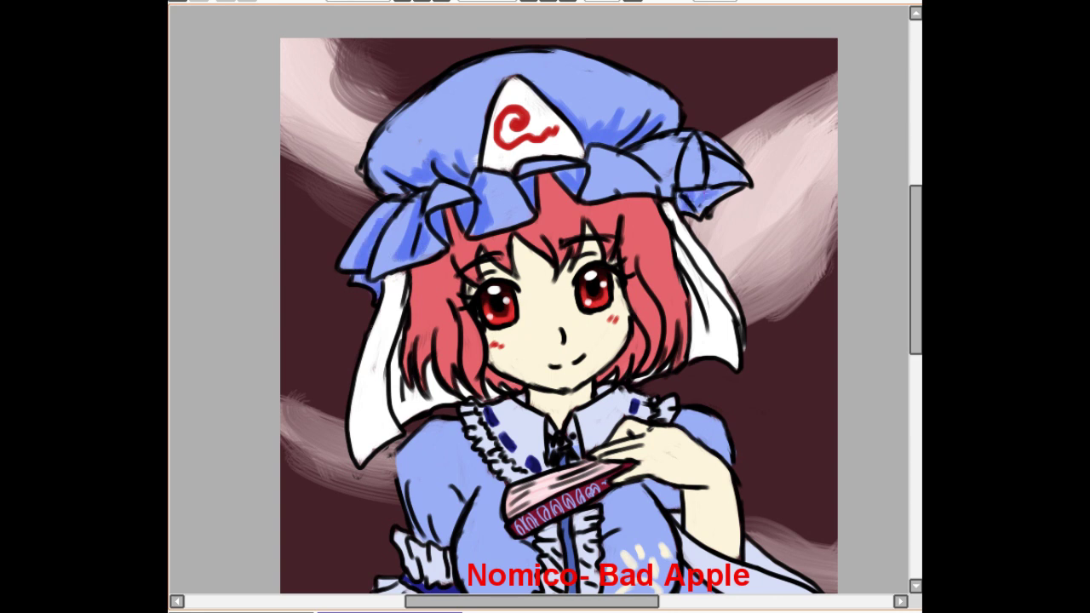
pyautogui.moveTo(698, 141); pyautogui.dragTo(685, 184)
pyautogui.moveTo(693, 192); pyautogui.dragTo(714, 207)
pyautogui.moveTo(704, 159); pyautogui.dragTo(707, 183)
pyautogui.moveTo(591, 160); pyautogui.dragTo(588, 197)
pyautogui.moveTo(669, 152); pyautogui.dragTo(647, 164)
pyautogui.moveTo(671, 162); pyautogui.dragTo(662, 190)
# Add darker blue shadows to the puff sleeve, bodice and waist of the dress
pyautogui.scroll(-3, 767, 220)
pyautogui.moveTo(431, 208); pyautogui.dragTo(451, 271)
pyautogui.moveTo(651, 213); pyautogui.dragTo(679, 235)
pyautogui.moveTo(613, 355); pyautogui.dragTo(668, 302)
pyautogui.moveTo(466, 301)
pyautogui.mouseDown()
pyautogui.moveTo(527, 332)
pyautogui.moveTo(525, 347)
pyautogui.mouseUp()
pyautogui.moveTo(529, 271); pyautogui.dragTo(516, 344)
pyautogui.moveTo(513, 350); pyautogui.dragTo(492, 395)
pyautogui.moveTo(605, 384); pyautogui.dragTo(641, 356)
# Shade the wide sleeve below the raised hand and both puffed shoulders with darker blue
pyautogui.moveTo(683, 298)
pyautogui.mouseDown()
pyautogui.moveTo(654, 351)
pyautogui.moveTo(723, 350)
pyautogui.mouseUp()
pyautogui.moveTo(678, 380)
pyautogui.mouseDown()
pyautogui.moveTo(766, 371)
pyautogui.moveTo(750, 405)
pyautogui.mouseUp()
pyautogui.moveTo(764, 376); pyautogui.dragTo(730, 426)
pyautogui.moveTo(806, 365); pyautogui.dragTo(746, 436)
pyautogui.moveTo(804, 367); pyautogui.dragTo(764, 423)
pyautogui.moveTo(684, 153); pyautogui.dragTo(725, 185)
pyautogui.moveTo(456, 170); pyautogui.dragTo(464, 213)
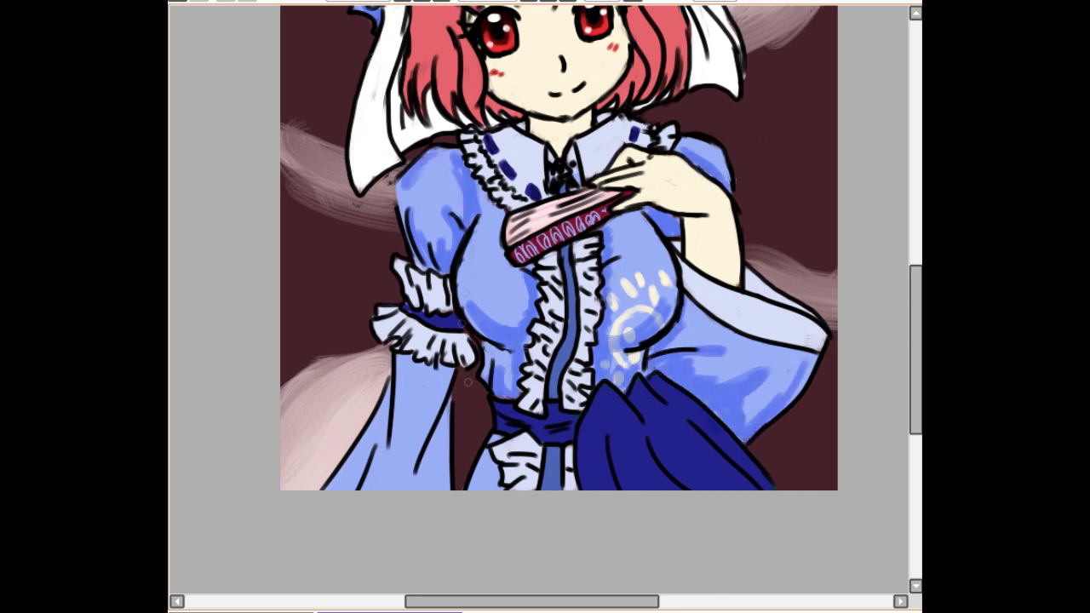
# Paint darker blue fold shadows down the lowered arm's long sleeve
pyautogui.moveTo(400, 358); pyautogui.dragTo(426, 459)
pyautogui.moveTo(439, 400); pyautogui.dragTo(447, 490)
pyautogui.moveTo(408, 409)
pyautogui.mouseDown()
pyautogui.moveTo(373, 452)
pyautogui.moveTo(367, 490)
pyautogui.mouseUp()
pyautogui.moveTo(407, 366); pyautogui.dragTo(418, 487)
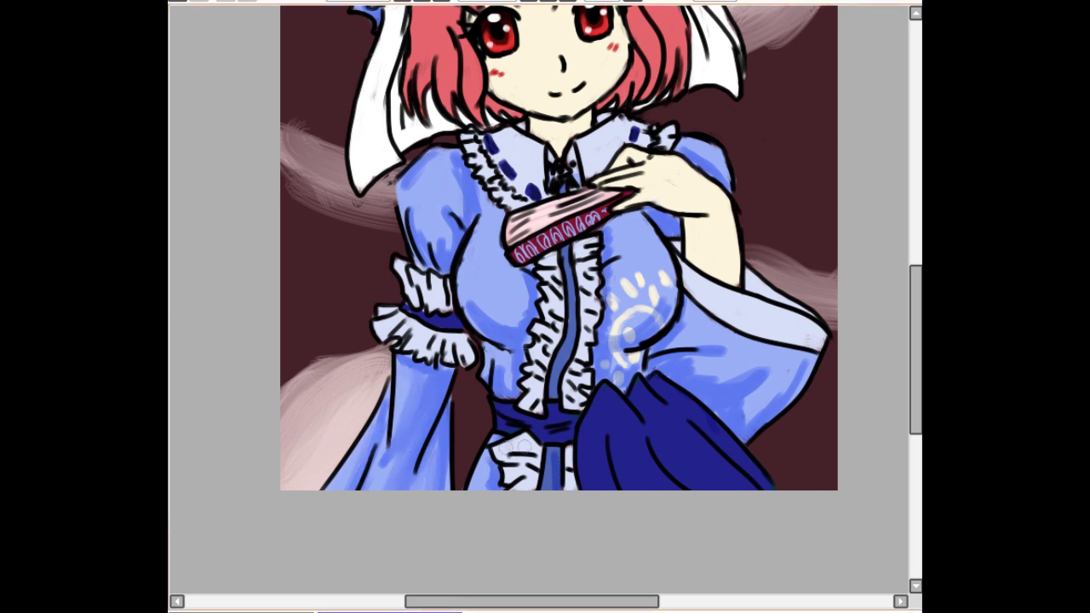
# Blend the darker blue shadows smoothly into the dress's sleeves and bodice and the hat's crown
pyautogui.moveTo(455, 166); pyautogui.dragTo(436, 255)
pyautogui.moveTo(408, 192); pyautogui.dragTo(447, 162)
pyautogui.moveTo(468, 298)
pyautogui.mouseDown()
pyautogui.moveTo(501, 308)
pyautogui.moveTo(533, 293)
pyautogui.mouseUp()
pyautogui.moveTo(614, 248)
pyautogui.mouseDown()
pyautogui.moveTo(635, 269)
pyautogui.moveTo(605, 328)
pyautogui.moveTo(643, 218)
pyautogui.mouseUp()
pyautogui.moveTo(657, 347); pyautogui.dragTo(746, 375)
pyautogui.moveTo(741, 434); pyautogui.dragTo(801, 360)
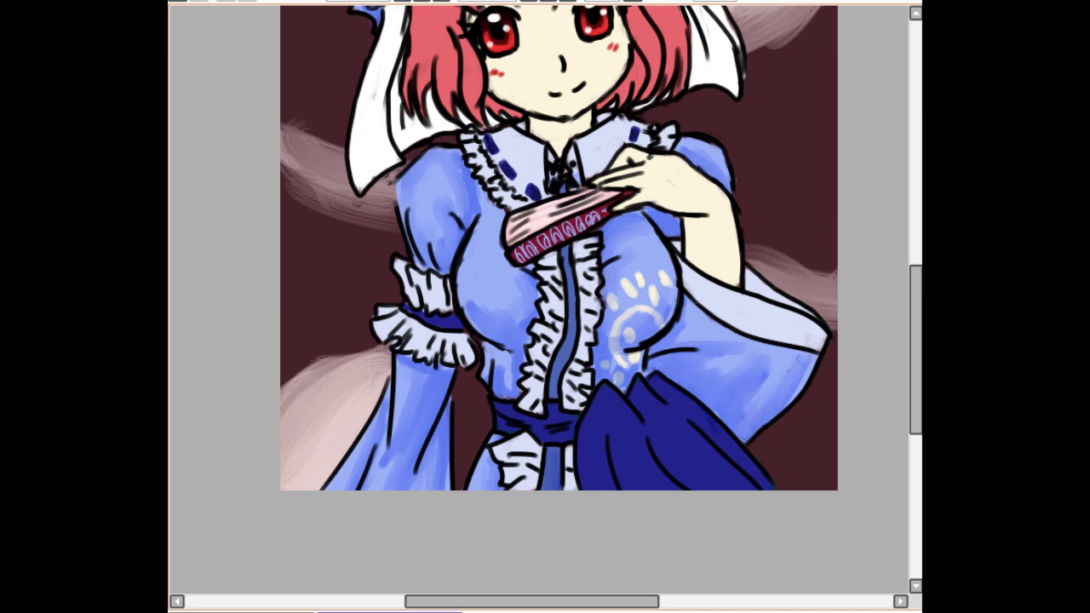
pyautogui.scroll(5, 649, 271)
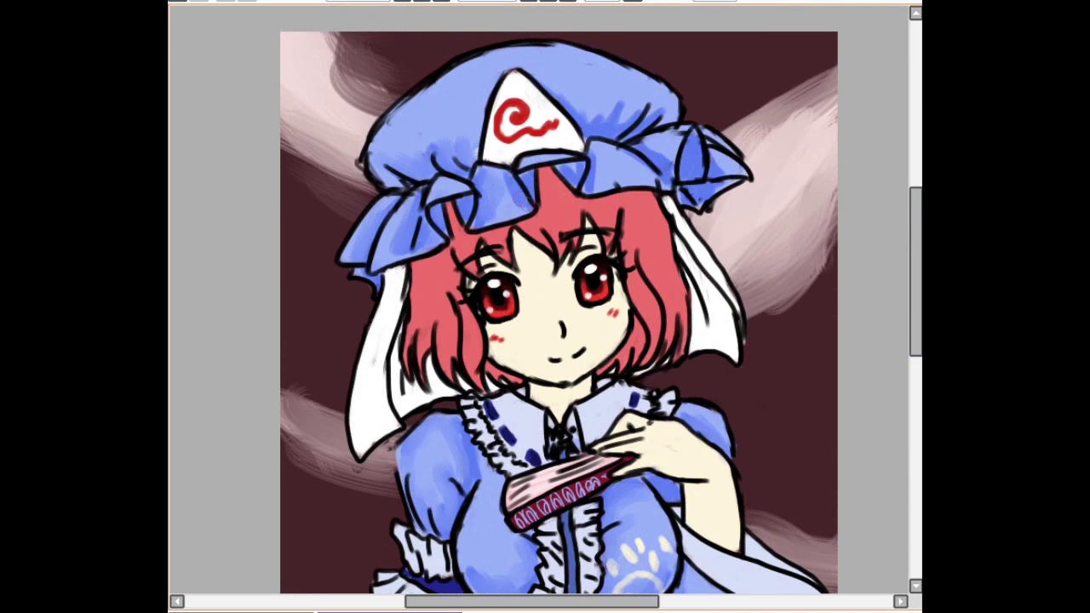
pyautogui.moveTo(580, 113); pyautogui.dragTo(671, 152)
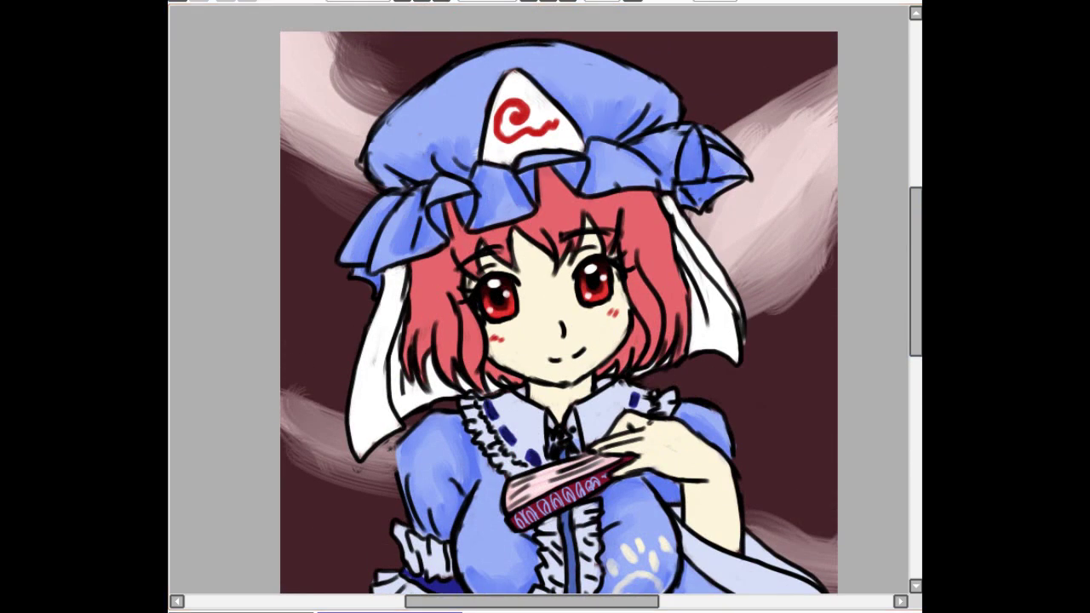
# Paint a deeper layer of blue shadow on the hat's folds and along the bodice contours
pyautogui.moveTo(372, 253)
pyautogui.mouseDown()
pyautogui.moveTo(400, 201)
pyautogui.moveTo(464, 200)
pyautogui.moveTo(477, 141)
pyautogui.moveTo(565, 62)
pyautogui.moveTo(634, 123)
pyautogui.mouseUp()
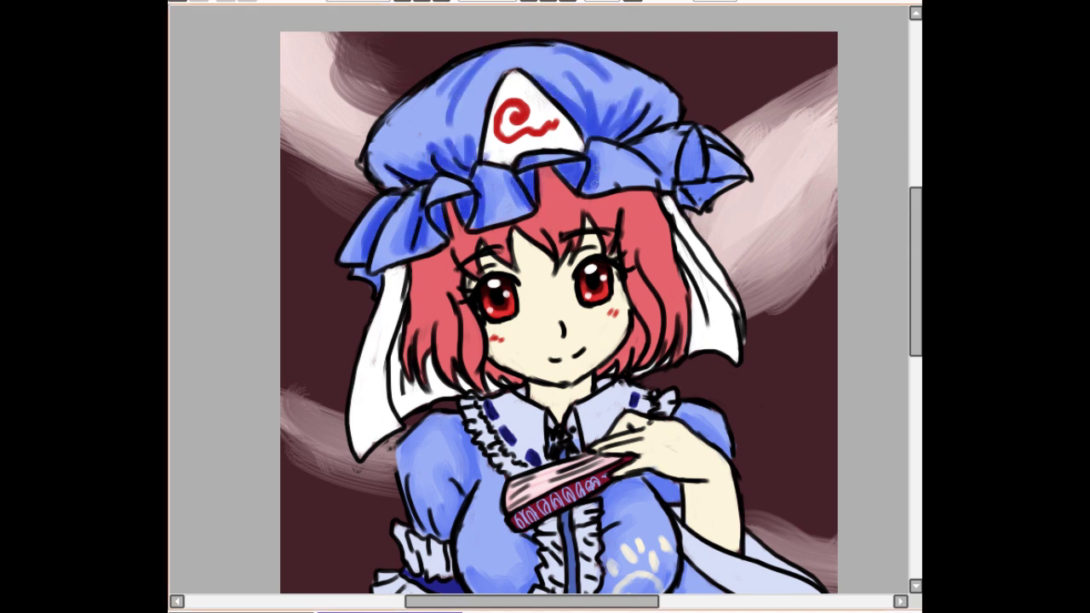
pyautogui.scroll(-5, 558, 298)
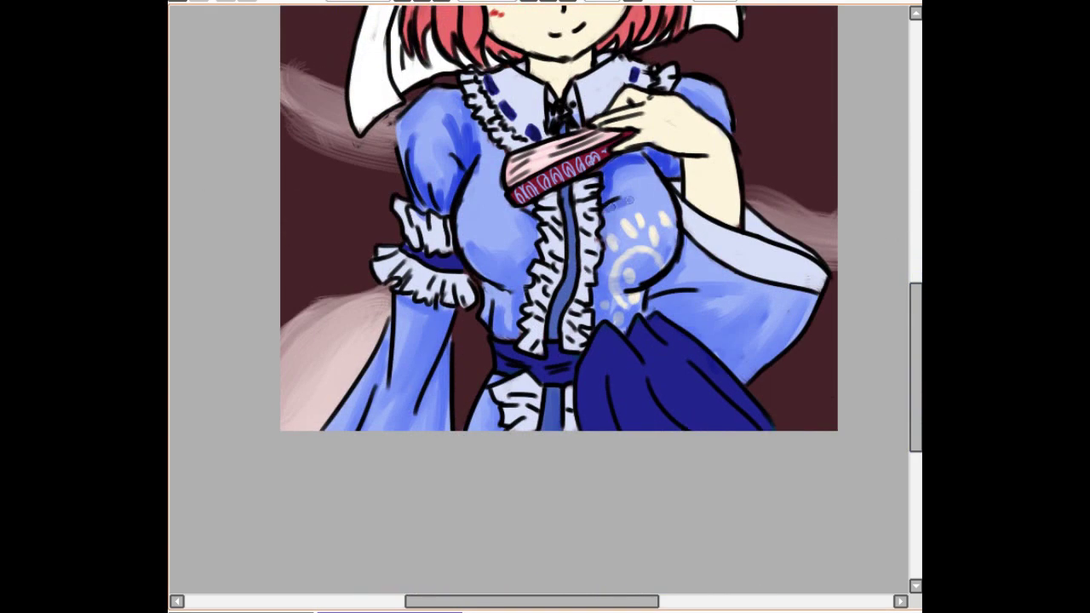
pyautogui.moveTo(629, 277); pyautogui.dragTo(606, 319)
pyautogui.moveTo(511, 291); pyautogui.dragTo(504, 336)
pyautogui.moveTo(472, 256); pyautogui.dragTo(531, 274)
pyautogui.moveTo(492, 200); pyautogui.dragTo(538, 242)
# Deepen the folds of the lowered long sleeve and the wide sleeve with stronger blue
pyautogui.moveTo(400, 300); pyautogui.dragTo(441, 303)
pyautogui.moveTo(426, 340)
pyautogui.mouseDown()
pyautogui.moveTo(410, 400)
pyautogui.moveTo(445, 415)
pyautogui.moveTo(405, 431)
pyautogui.mouseUp()
pyautogui.moveTo(378, 382); pyautogui.dragTo(365, 431)
pyautogui.moveTo(404, 311); pyautogui.dragTo(367, 430)
pyautogui.moveTo(715, 240)
pyautogui.mouseDown()
pyautogui.moveTo(751, 344)
pyautogui.moveTo(796, 377)
pyautogui.mouseUp()
pyautogui.moveTo(380, 357); pyautogui.dragTo(363, 430)
pyautogui.moveTo(403, 306); pyautogui.dragTo(403, 389)
pyautogui.moveTo(432, 309)
pyautogui.mouseDown()
pyautogui.moveTo(412, 385)
pyautogui.moveTo(434, 361)
pyautogui.mouseUp()
pyautogui.moveTo(422, 334); pyautogui.dragTo(399, 415)
# Blend the deeper blue shadows into the puff sleeve, bodice, waist and wide sleeve
pyautogui.moveTo(434, 602); pyautogui.dragTo(452, 601)
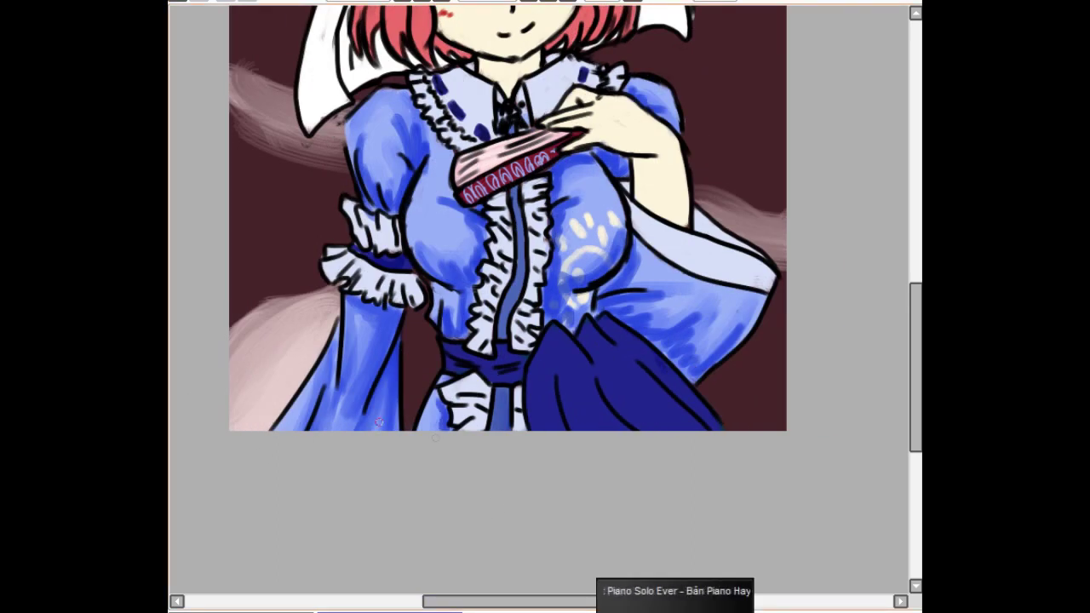
pyautogui.scroll(3, 538, 298)
pyautogui.moveTo(356, 219); pyautogui.dragTo(395, 280)
pyautogui.moveTo(399, 192); pyautogui.dragTo(428, 251)
pyautogui.moveTo(445, 275)
pyautogui.mouseDown()
pyautogui.moveTo(474, 310)
pyautogui.moveTo(433, 342)
pyautogui.mouseUp()
pyautogui.moveTo(454, 354); pyautogui.dragTo(441, 383)
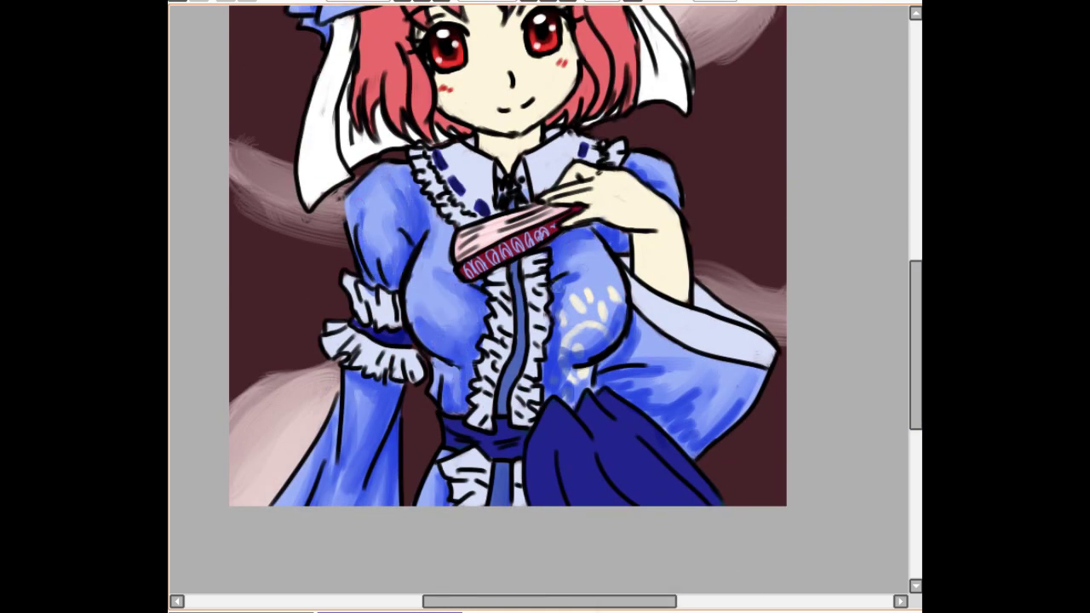
pyautogui.moveTo(562, 269); pyautogui.dragTo(570, 351)
pyautogui.moveTo(634, 169); pyautogui.dragTo(670, 194)
pyautogui.moveTo(639, 325)
pyautogui.mouseDown()
pyautogui.moveTo(608, 384)
pyautogui.moveTo(685, 405)
pyautogui.mouseUp()
pyautogui.moveTo(664, 422); pyautogui.dragTo(717, 397)
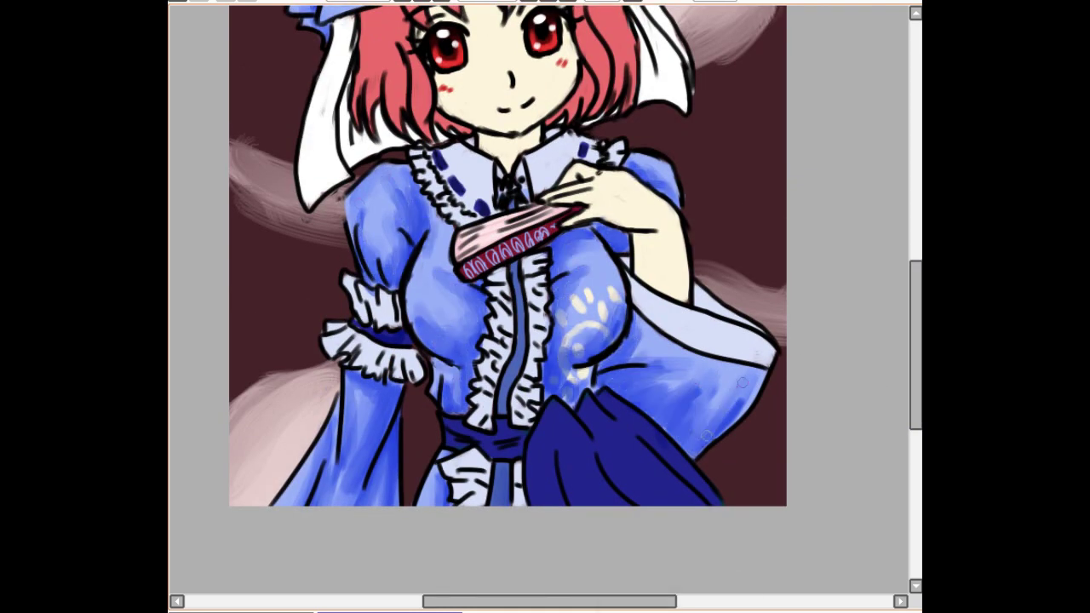
pyautogui.moveTo(703, 441); pyautogui.dragTo(751, 384)
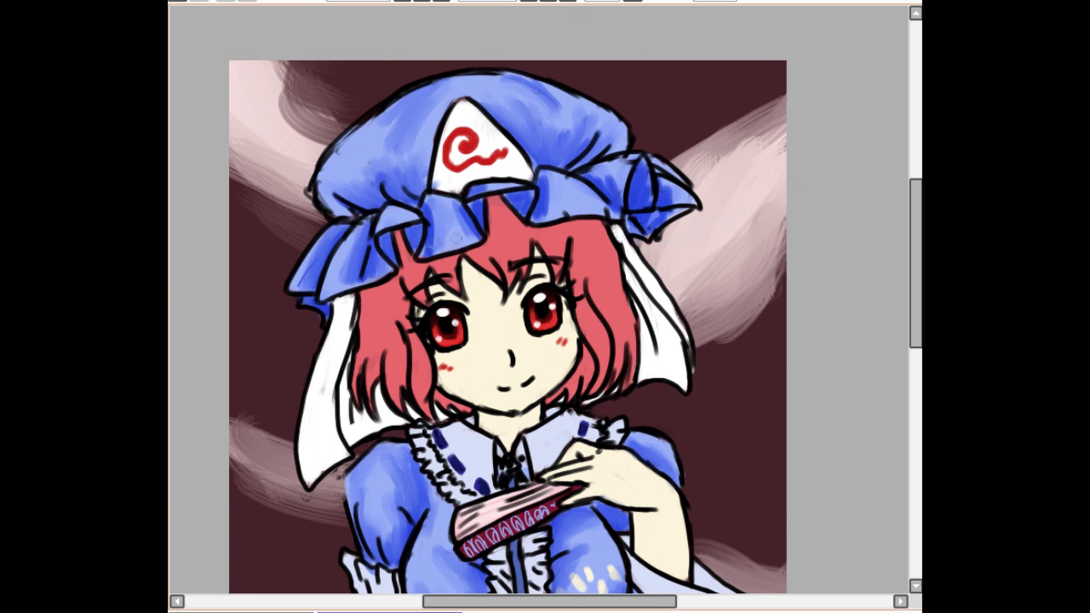
# Paint pale blue highlights on the hat's crown, bodice and sleeves
pyautogui.moveTo(916, 264); pyautogui.dragTo(916, 296)
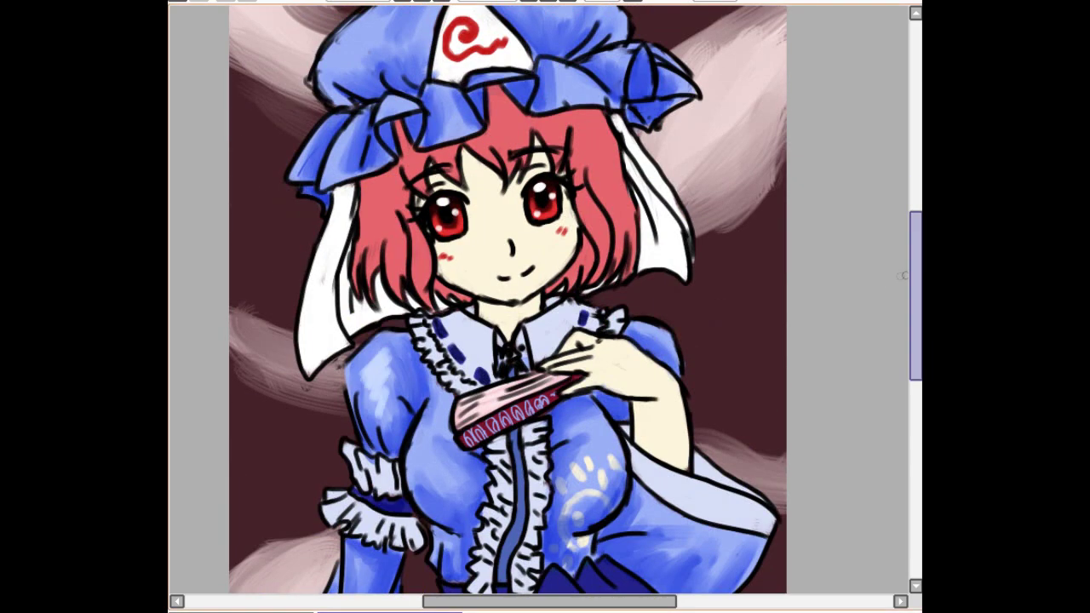
pyautogui.scroll(3, 507, 298)
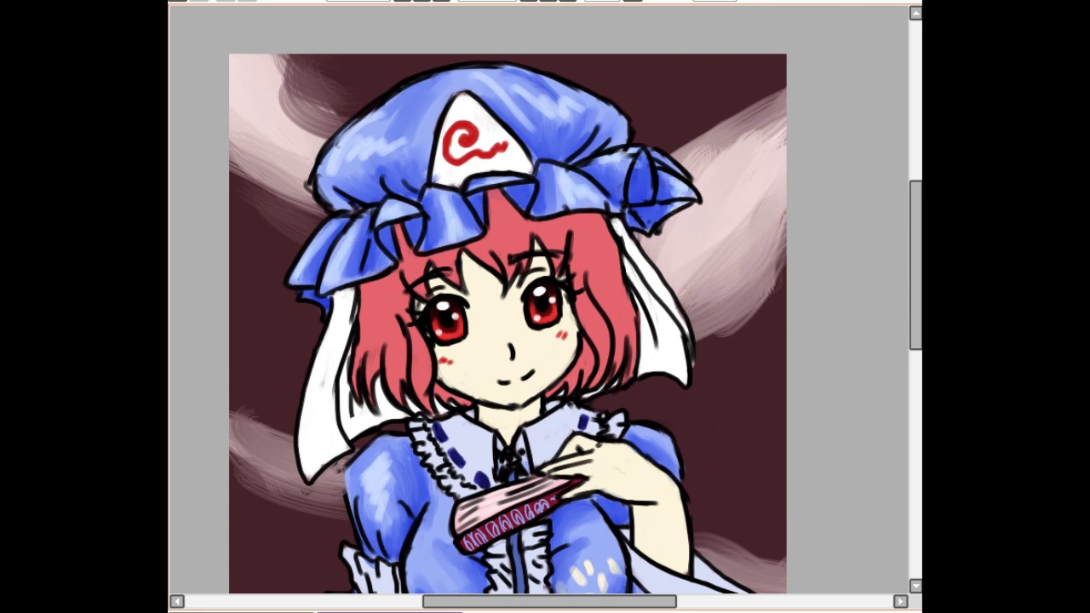
pyautogui.scroll(-10, 875, 291)
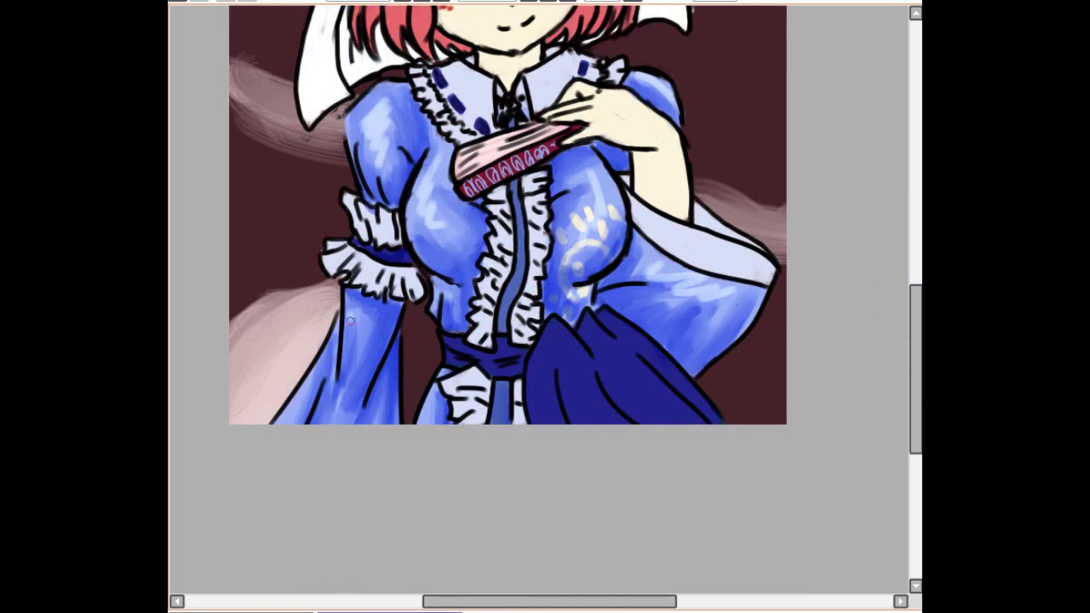
pyautogui.moveTo(315, 374); pyautogui.dragTo(286, 420)
pyautogui.moveTo(362, 379)
pyautogui.mouseDown()
pyautogui.moveTo(336, 419)
pyautogui.moveTo(371, 419)
pyautogui.mouseUp()
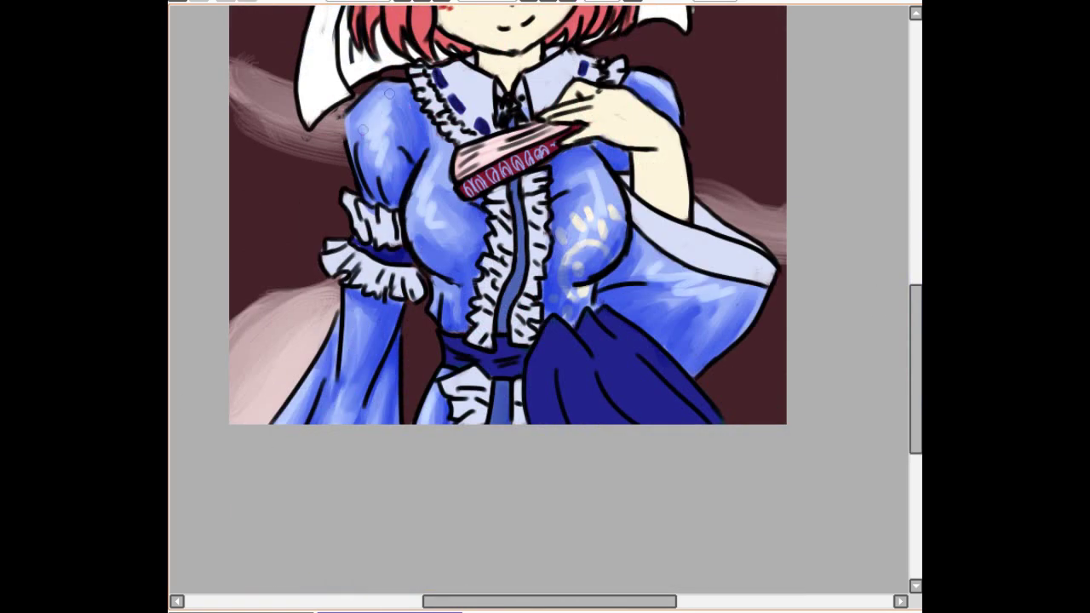
# Soften the pale highlights into the blue of the puff sleeve, bodice and hat
pyautogui.moveTo(384, 101); pyautogui.dragTo(375, 174)
pyautogui.moveTo(415, 229); pyautogui.dragTo(431, 193)
pyautogui.scroll(-1, 707, 324)
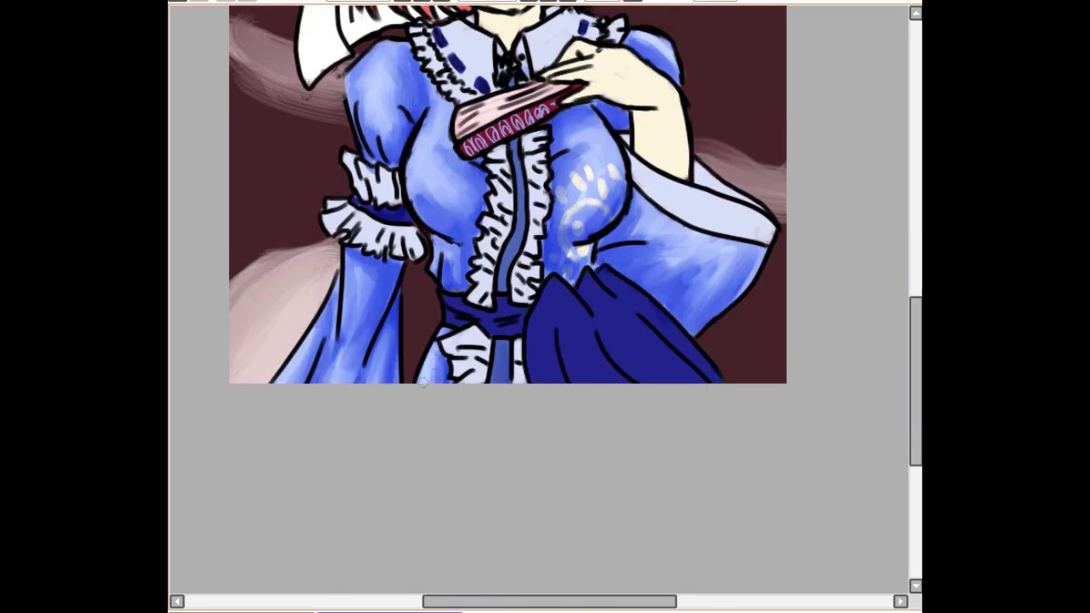
pyautogui.scroll(8, 706, 323)
pyautogui.scroll(3, 508, 298)
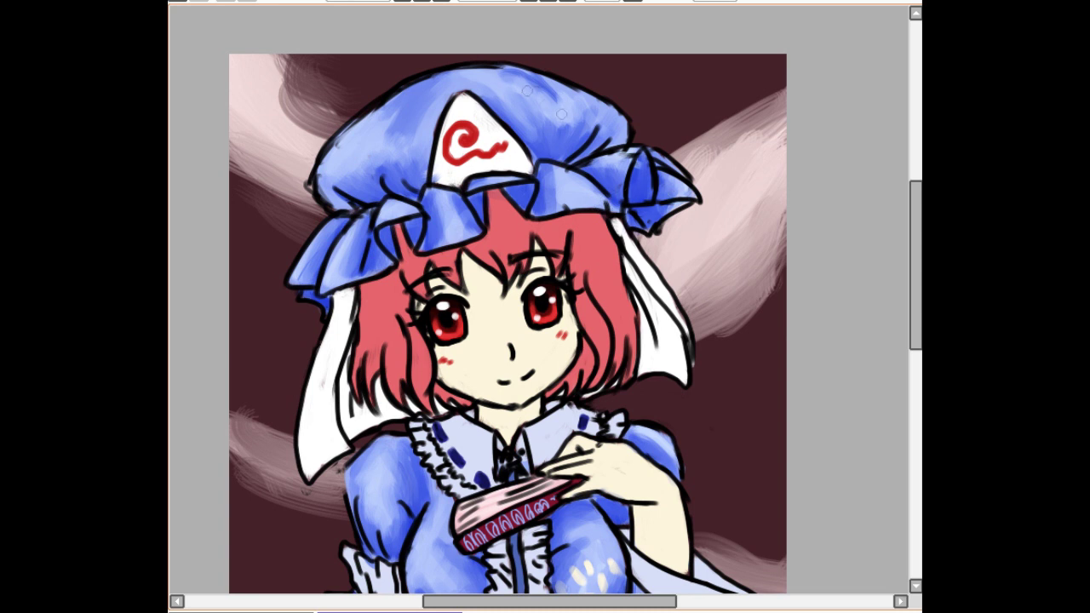
# Shade the white ribbons, collar, frills and wide sleeve's pale lining with grey
pyautogui.scroll(-3, 448, 215)
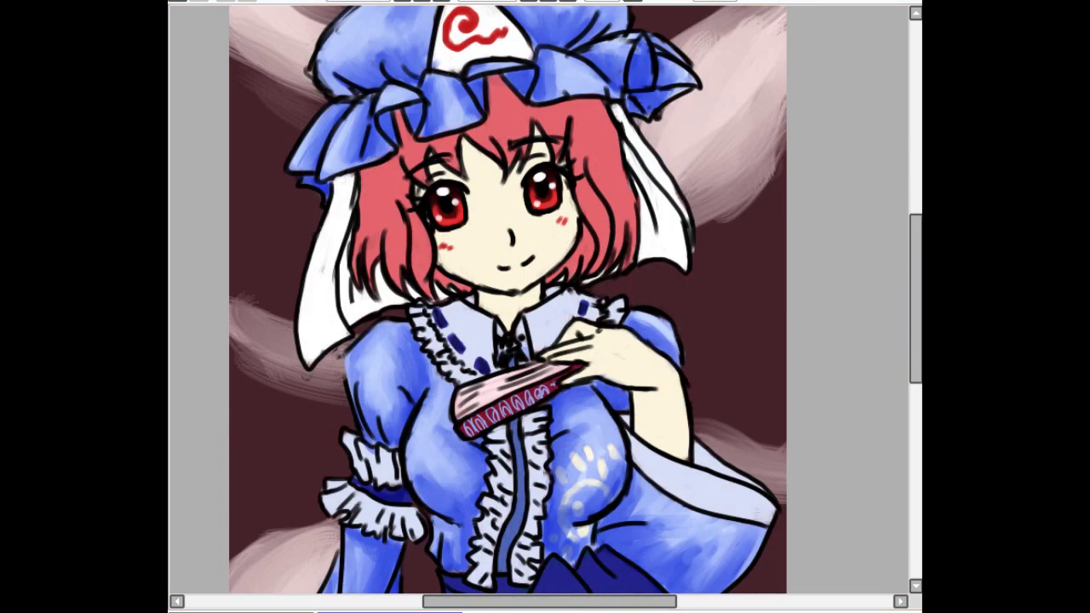
pyautogui.moveTo(334, 244); pyautogui.dragTo(366, 298)
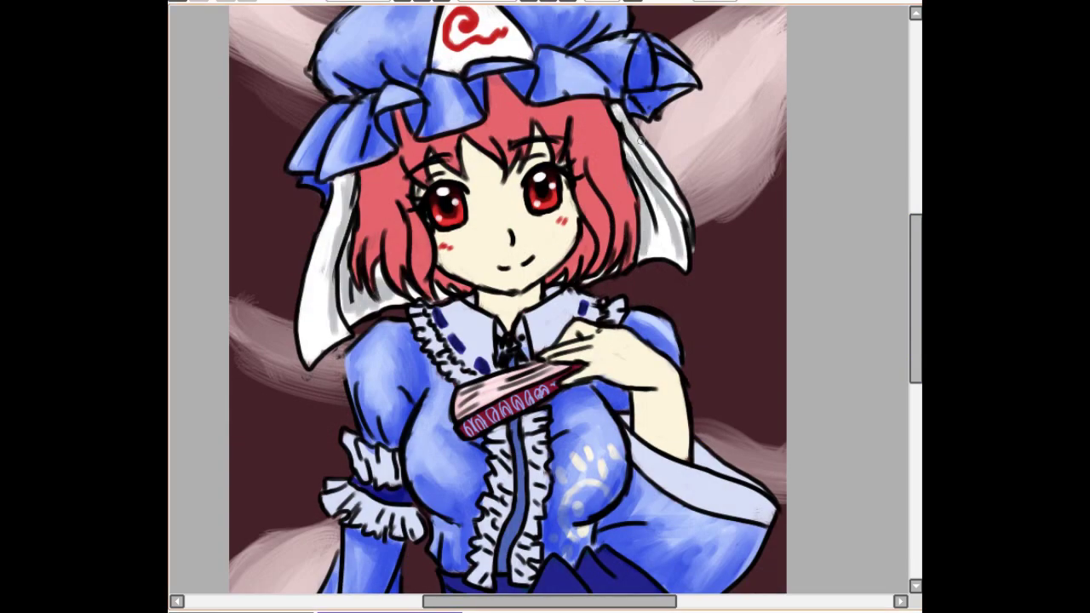
pyautogui.scroll(-5, 508, 298)
pyautogui.scroll(3, 507, 300)
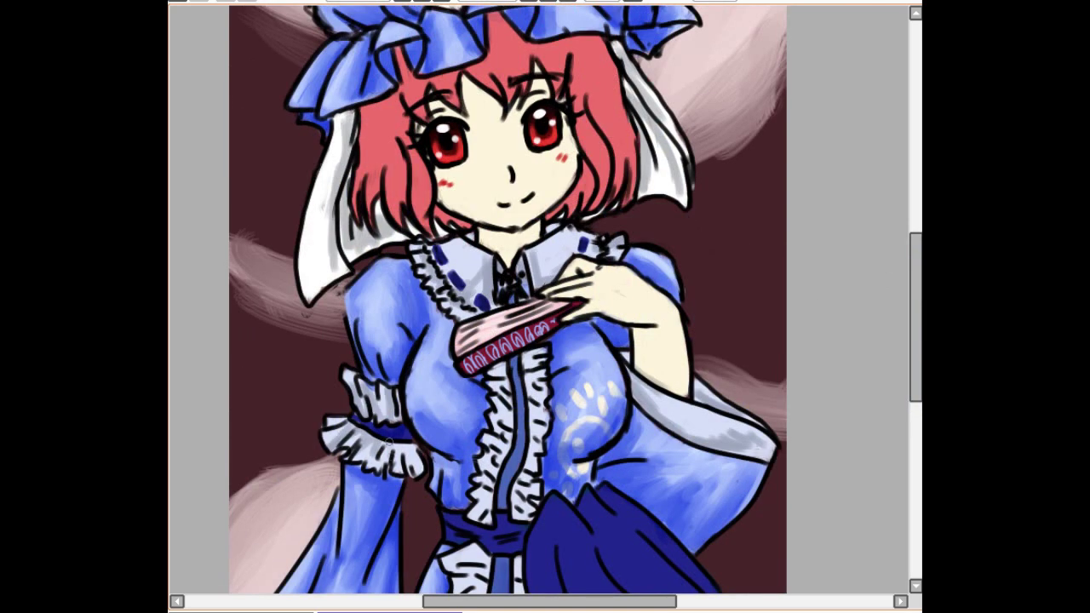
pyautogui.scroll(-3, 888, 329)
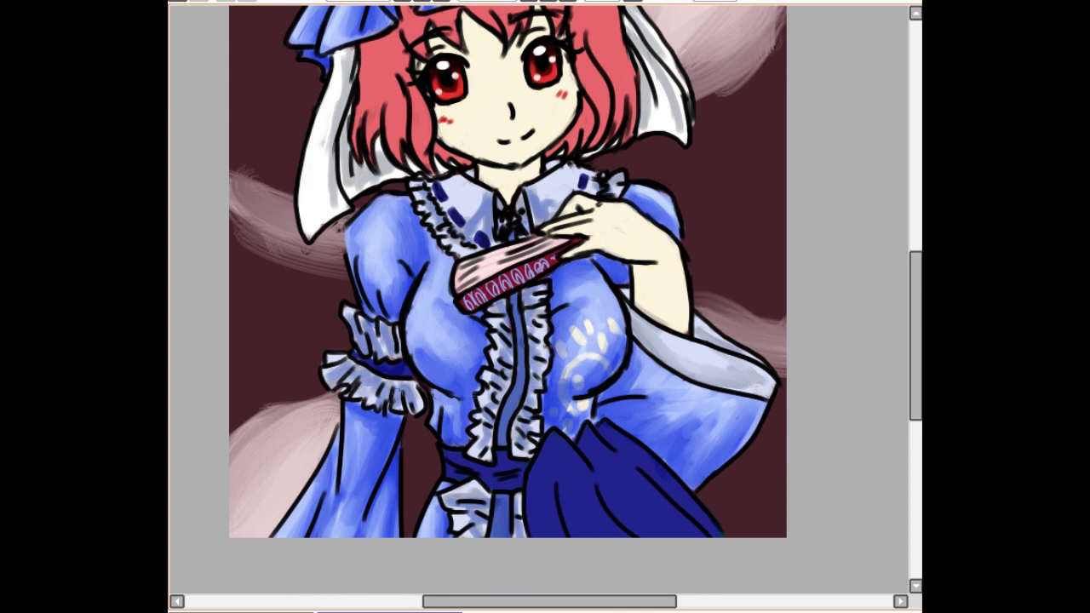
# Blend the grey shading smoothly into the collar and the white hanging ribbons
pyautogui.moveTo(551, 171); pyautogui.dragTo(538, 212)
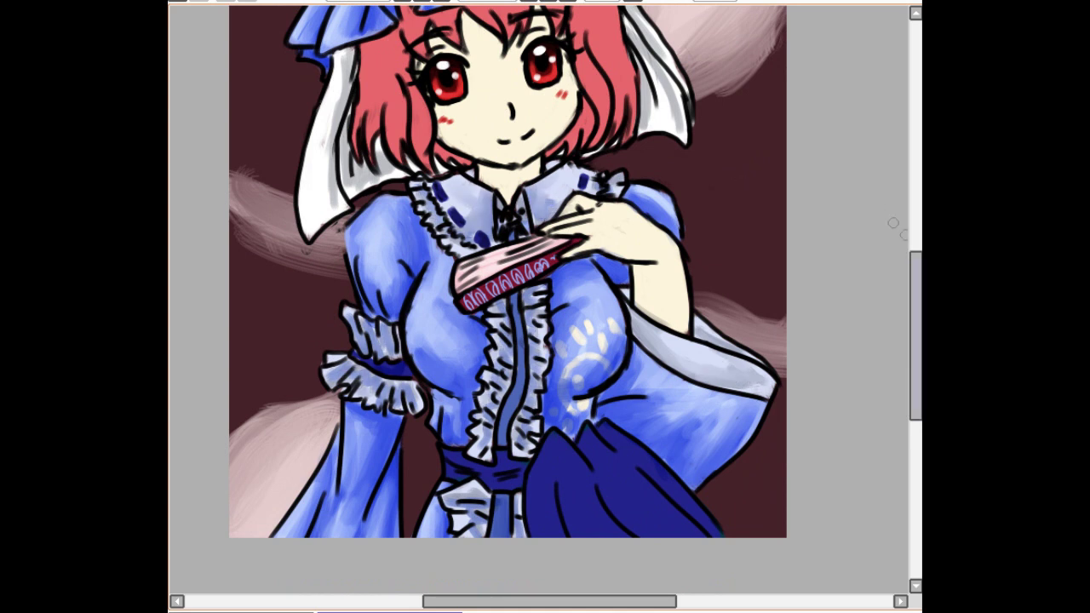
pyautogui.moveTo(916, 289); pyautogui.dragTo(915, 241)
pyautogui.moveTo(344, 223); pyautogui.dragTo(321, 379)
pyautogui.moveTo(640, 221)
pyautogui.mouseDown()
pyautogui.moveTo(662, 294)
pyautogui.moveTo(682, 287)
pyautogui.mouseUp()
# Shade the fan's pink surface and dark edge with red strokes
pyautogui.scroll(-2, 888, 298)
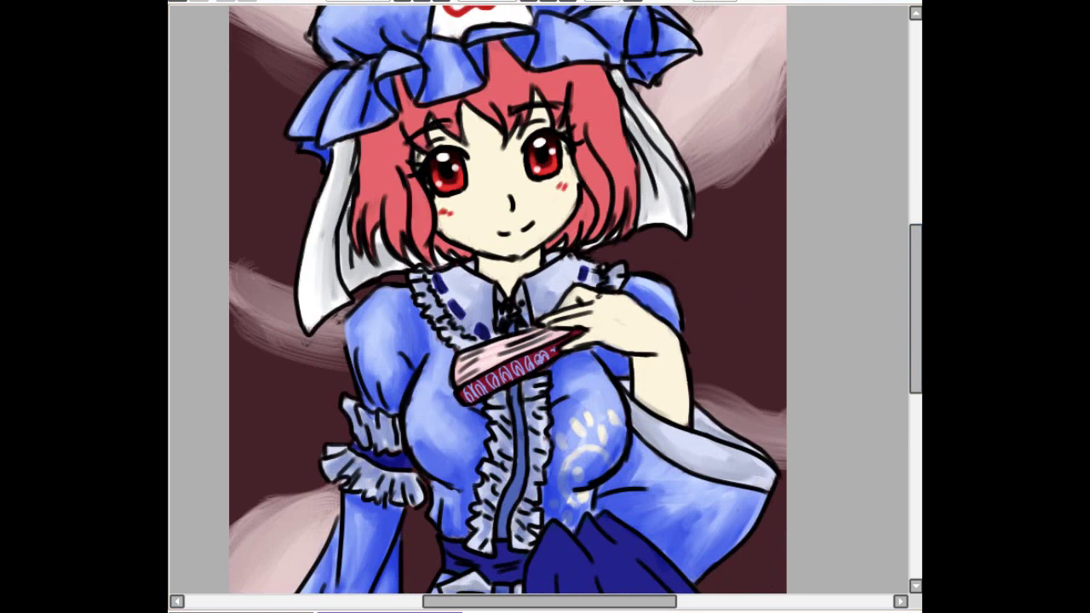
pyautogui.moveTo(475, 394); pyautogui.dragTo(553, 352)
pyautogui.moveTo(473, 366); pyautogui.dragTo(554, 334)
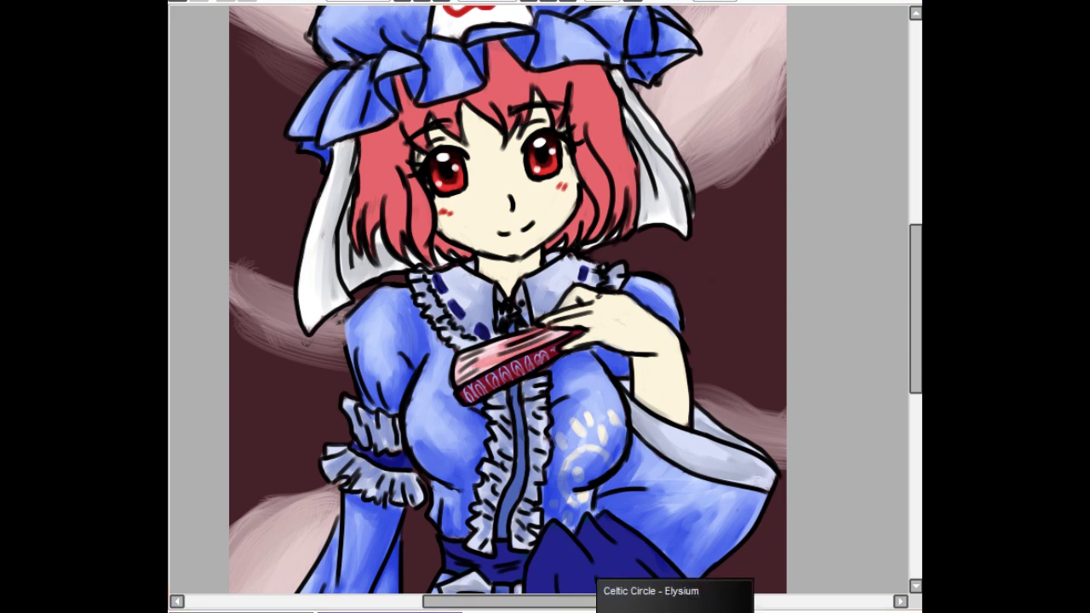
# Paint a stronger red over the fringe and side locks of the hair
pyautogui.scroll(3, 894, 339)
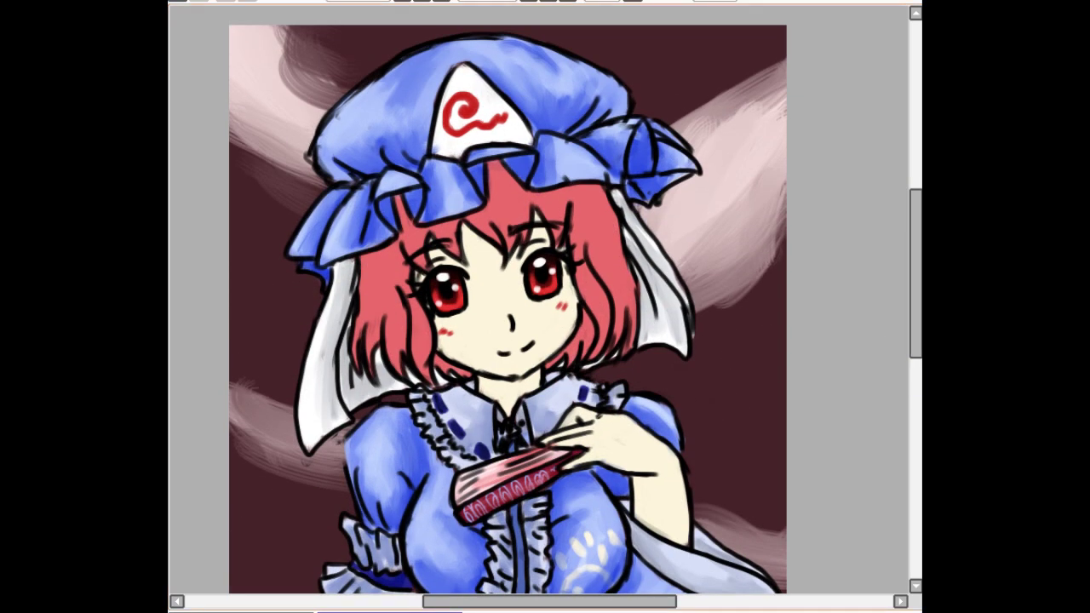
pyautogui.moveTo(358, 259); pyautogui.dragTo(357, 364)
pyautogui.moveTo(367, 269)
pyautogui.mouseDown()
pyautogui.moveTo(404, 209)
pyautogui.moveTo(417, 251)
pyautogui.mouseUp()
pyautogui.moveTo(421, 247); pyautogui.dragTo(473, 223)
pyautogui.moveTo(497, 171); pyautogui.dragTo(523, 223)
pyautogui.moveTo(515, 218)
pyautogui.mouseDown()
pyautogui.moveTo(547, 189)
pyautogui.moveTo(574, 213)
pyautogui.mouseUp()
pyautogui.moveTo(574, 213); pyautogui.dragTo(589, 187)
pyautogui.moveTo(422, 305); pyautogui.dragTo(415, 380)
pyautogui.moveTo(379, 274)
pyautogui.mouseDown()
pyautogui.moveTo(399, 373)
pyautogui.moveTo(375, 351)
pyautogui.mouseUp()
pyautogui.moveTo(596, 201); pyautogui.dragTo(579, 325)
pyautogui.moveTo(618, 281); pyautogui.dragTo(599, 353)
pyautogui.moveTo(621, 182); pyautogui.dragTo(587, 272)
pyautogui.moveTo(630, 228); pyautogui.dragTo(606, 332)
pyautogui.moveTo(366, 273)
pyautogui.mouseDown()
pyautogui.moveTo(368, 332)
pyautogui.moveTo(395, 351)
pyautogui.mouseUp()
pyautogui.moveTo(400, 240); pyautogui.dragTo(421, 365)
pyautogui.moveTo(593, 200); pyautogui.dragTo(608, 266)
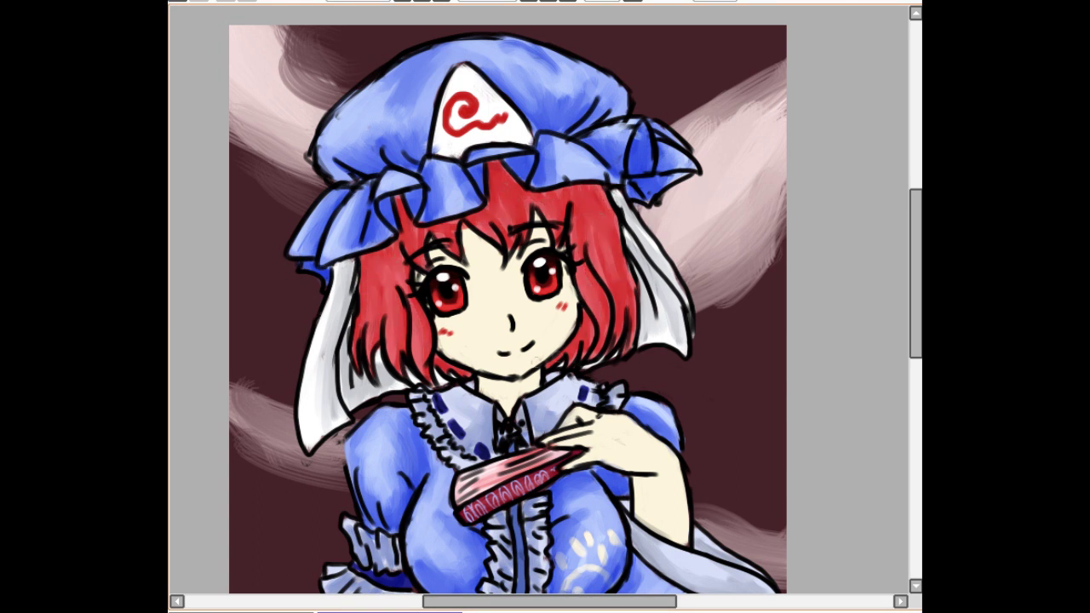
# Darken the hair roots beneath the hat brim and the strand shadows with a deeper red
pyautogui.moveTo(362, 258); pyautogui.dragTo(392, 248)
pyautogui.moveTo(400, 204); pyautogui.dragTo(415, 242)
pyautogui.moveTo(492, 167); pyautogui.dragTo(468, 216)
pyautogui.moveTo(500, 169); pyautogui.dragTo(552, 221)
pyautogui.moveTo(569, 187); pyautogui.dragTo(603, 212)
pyautogui.moveTo(591, 272); pyautogui.dragTo(579, 351)
pyautogui.moveTo(419, 300)
pyautogui.mouseDown()
pyautogui.moveTo(425, 344)
pyautogui.moveTo(394, 363)
pyautogui.mouseUp()
pyautogui.moveTo(422, 322); pyautogui.dragTo(426, 376)
pyautogui.moveTo(375, 308); pyautogui.dragTo(368, 360)
pyautogui.moveTo(617, 277); pyautogui.dragTo(609, 343)
pyautogui.moveTo(631, 275); pyautogui.dragTo(625, 332)
pyautogui.moveTo(393, 312); pyautogui.dragTo(390, 359)
pyautogui.moveTo(366, 264); pyautogui.dragTo(400, 252)
pyautogui.moveTo(420, 314); pyautogui.dragTo(424, 358)
pyautogui.moveTo(501, 200); pyautogui.dragTo(521, 207)
pyautogui.moveTo(552, 194); pyautogui.dragTo(550, 220)
pyautogui.moveTo(564, 194); pyautogui.dragTo(608, 208)
pyautogui.moveTo(586, 279); pyautogui.dragTo(584, 298)
pyautogui.moveTo(595, 275); pyautogui.dragTo(594, 309)
pyautogui.moveTo(622, 273); pyautogui.dragTo(618, 313)
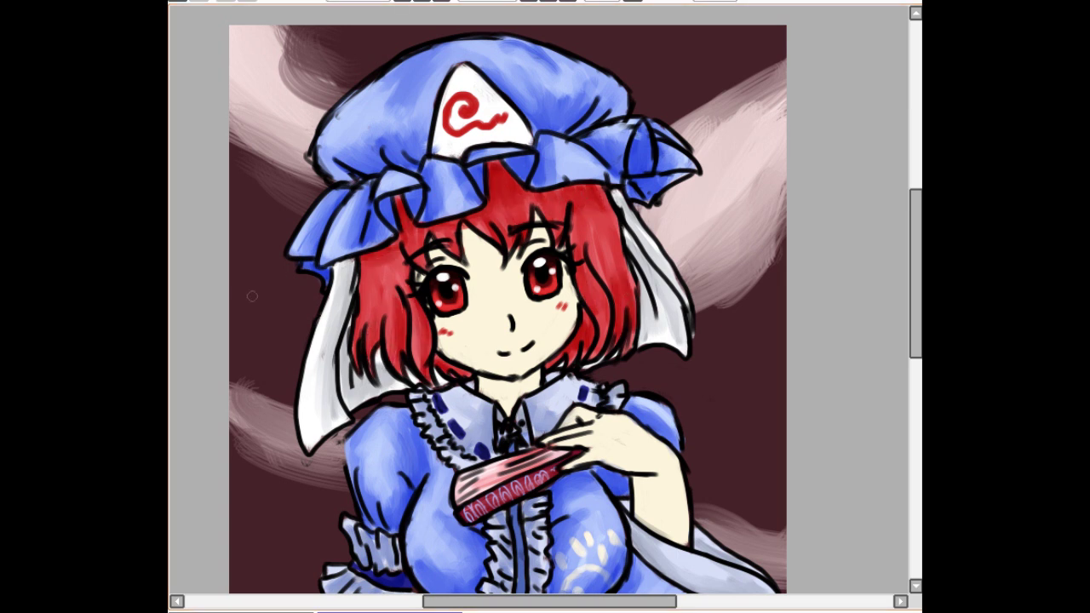
# Add lighter pinkish highlights along the fringe and side locks, blending them into the red hair
pyautogui.moveTo(379, 291)
pyautogui.mouseDown()
pyautogui.moveTo(416, 248)
pyautogui.moveTo(515, 204)
pyautogui.moveTo(591, 324)
pyautogui.mouseUp()
pyautogui.moveTo(349, 315); pyautogui.dragTo(373, 362)
pyautogui.moveTo(392, 300); pyautogui.dragTo(390, 372)
pyautogui.moveTo(417, 302); pyautogui.dragTo(421, 361)
pyautogui.moveTo(591, 266); pyautogui.dragTo(591, 315)
pyautogui.moveTo(618, 278); pyautogui.dragTo(617, 342)
pyautogui.moveTo(357, 298)
pyautogui.mouseDown()
pyautogui.moveTo(383, 268)
pyautogui.moveTo(373, 342)
pyautogui.mouseUp()
pyautogui.moveTo(395, 309); pyautogui.dragTo(394, 361)
pyautogui.moveTo(417, 302); pyautogui.dragTo(421, 349)
pyautogui.moveTo(418, 252); pyautogui.dragTo(434, 244)
pyautogui.moveTo(513, 188)
pyautogui.mouseDown()
pyautogui.moveTo(509, 225)
pyautogui.moveTo(566, 201)
pyautogui.mouseUp()
pyautogui.moveTo(576, 208); pyautogui.dragTo(596, 225)
pyautogui.moveTo(603, 210); pyautogui.dragTo(613, 255)
pyautogui.moveTo(585, 269); pyautogui.dragTo(589, 310)
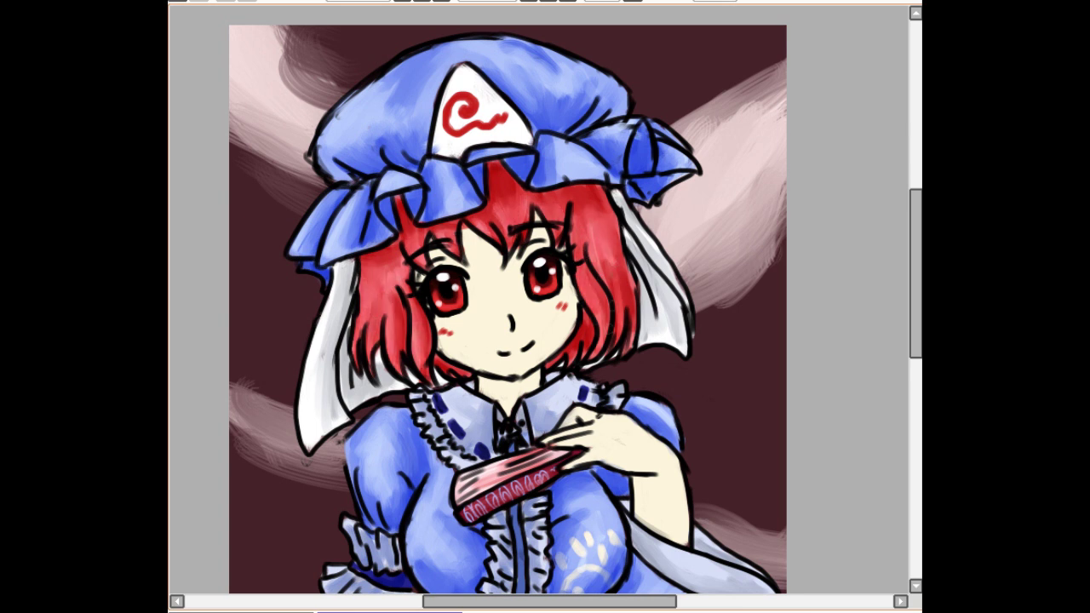
pyautogui.moveTo(589, 215); pyautogui.dragTo(564, 223)
# Shade the hat's white triangle and the hanging ribbons with a warm beige-grey
pyautogui.scroll(-1, 549, 229)
pyautogui.moveTo(468, 162)
pyautogui.mouseDown()
pyautogui.moveTo(525, 160)
pyautogui.moveTo(501, 151)
pyautogui.moveTo(529, 160)
pyautogui.mouseUp()
pyautogui.moveTo(392, 256); pyautogui.dragTo(383, 366)
pyautogui.moveTo(630, 217); pyautogui.dragTo(622, 307)
pyautogui.moveTo(397, 259); pyautogui.dragTo(383, 370)
pyautogui.moveTo(625, 228); pyautogui.dragTo(625, 307)
# Paint darker navy fold shadows on the waist sash and its large bow, and shade the dress's central strip
pyautogui.moveTo(916, 281)
pyautogui.mouseDown()
pyautogui.moveTo(916, 326)
pyautogui.moveTo(916, 301)
pyautogui.mouseUp()
pyautogui.moveTo(651, 601); pyautogui.dragTo(670, 602)
pyautogui.scroll(1, 706, 356)
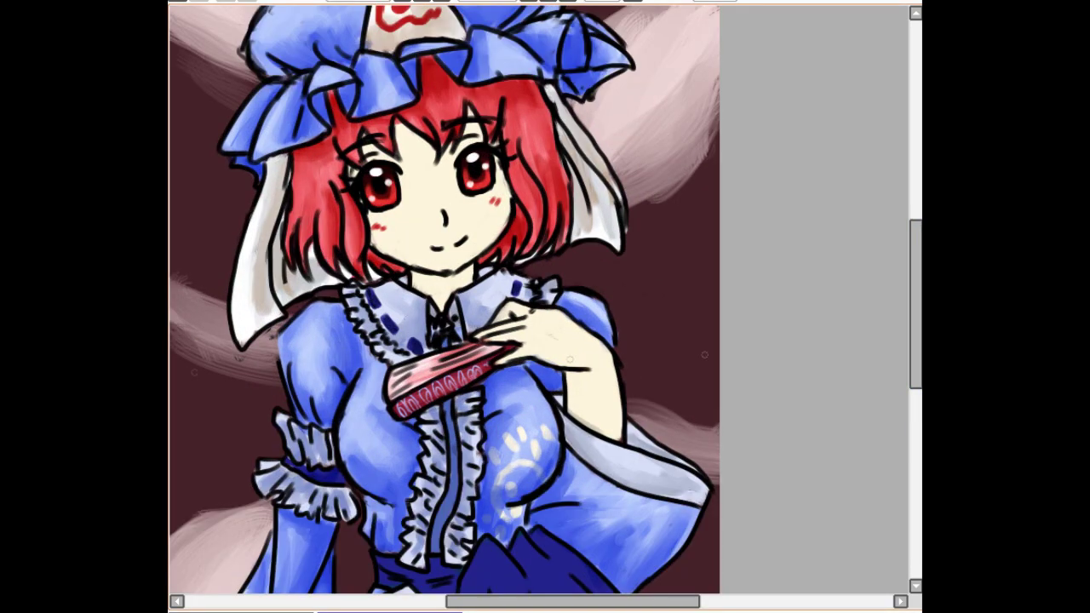
pyautogui.moveTo(916, 315); pyautogui.dragTo(915, 379)
pyautogui.moveTo(383, 355); pyautogui.dragTo(433, 361)
pyautogui.moveTo(425, 368)
pyautogui.mouseDown()
pyautogui.moveTo(458, 351)
pyautogui.moveTo(436, 426)
pyautogui.mouseUp()
pyautogui.moveTo(451, 181); pyautogui.dragTo(436, 334)
pyautogui.moveTo(492, 370)
pyautogui.mouseDown()
pyautogui.moveTo(485, 426)
pyautogui.moveTo(510, 426)
pyautogui.mouseUp()
pyautogui.moveTo(525, 373)
pyautogui.mouseDown()
pyautogui.moveTo(548, 421)
pyautogui.moveTo(515, 332)
pyautogui.mouseUp()
pyautogui.moveTo(587, 366); pyautogui.dragTo(642, 426)
pyautogui.moveTo(566, 392); pyautogui.dragTo(613, 427)
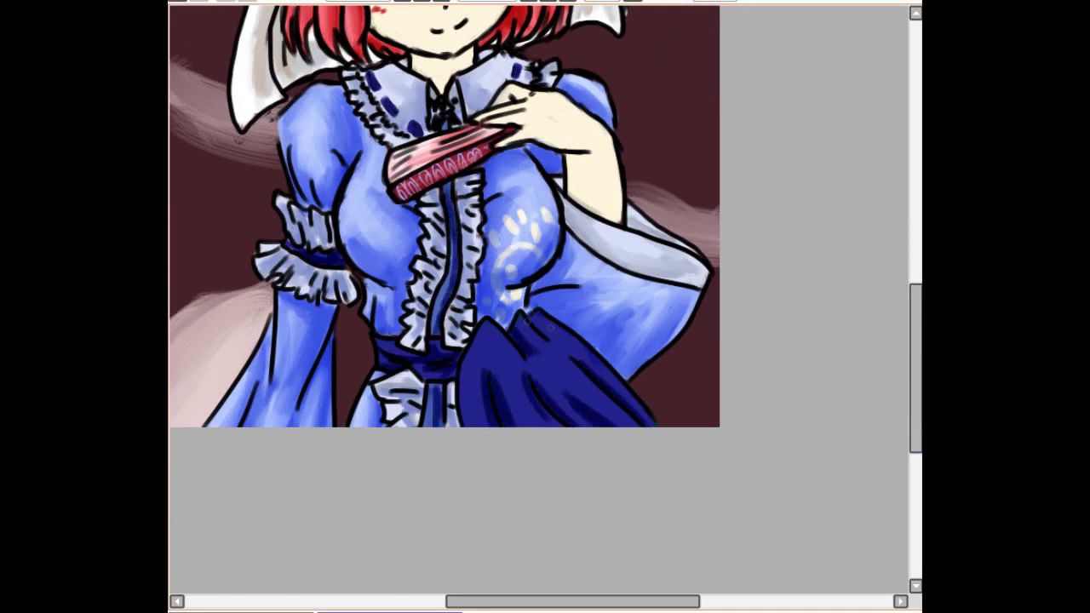
# Blend dark navy fold shadows across the large bow, the waist sash and the dress's central strip
pyautogui.moveTo(526, 319); pyautogui.dragTo(566, 349)
pyautogui.moveTo(498, 341)
pyautogui.mouseDown()
pyautogui.moveTo(481, 382)
pyautogui.moveTo(498, 426)
pyautogui.mouseUp()
pyautogui.moveTo(436, 385); pyautogui.dragTo(436, 426)
pyautogui.moveTo(452, 252); pyautogui.dragTo(439, 335)
pyautogui.moveTo(402, 358)
pyautogui.mouseDown()
pyautogui.moveTo(447, 352)
pyautogui.moveTo(479, 389)
pyautogui.mouseUp()
pyautogui.moveTo(476, 383); pyautogui.dragTo(489, 425)
pyautogui.moveTo(495, 364); pyautogui.dragTo(521, 420)
pyautogui.moveTo(521, 327); pyautogui.dragTo(537, 364)
pyautogui.moveTo(539, 330); pyautogui.dragTo(596, 381)
pyautogui.moveTo(562, 349); pyautogui.dragTo(627, 415)
pyautogui.moveTo(566, 397); pyautogui.dragTo(601, 425)
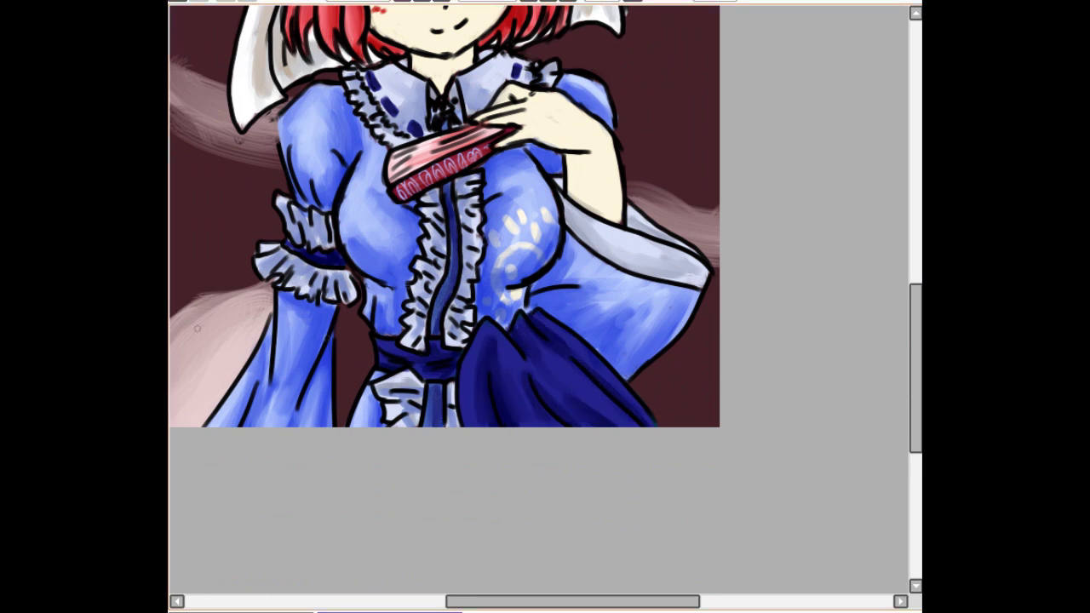
# Deepen the darkest folds of the bow, sash, sleeve band and central strip with near-black navy
pyautogui.moveTo(437, 361); pyautogui.dragTo(414, 374)
pyautogui.moveTo(326, 244); pyautogui.dragTo(315, 257)
pyautogui.moveTo(452, 182); pyautogui.dragTo(437, 320)
pyautogui.moveTo(488, 366); pyautogui.dragTo(504, 424)
pyautogui.moveTo(535, 371); pyautogui.dragTo(579, 424)
pyautogui.moveTo(569, 381); pyautogui.dragTo(632, 424)
pyautogui.moveTo(512, 326); pyautogui.dragTo(543, 366)
pyautogui.moveTo(541, 322); pyautogui.dragTo(564, 355)
pyautogui.moveTo(504, 375); pyautogui.dragTo(529, 418)
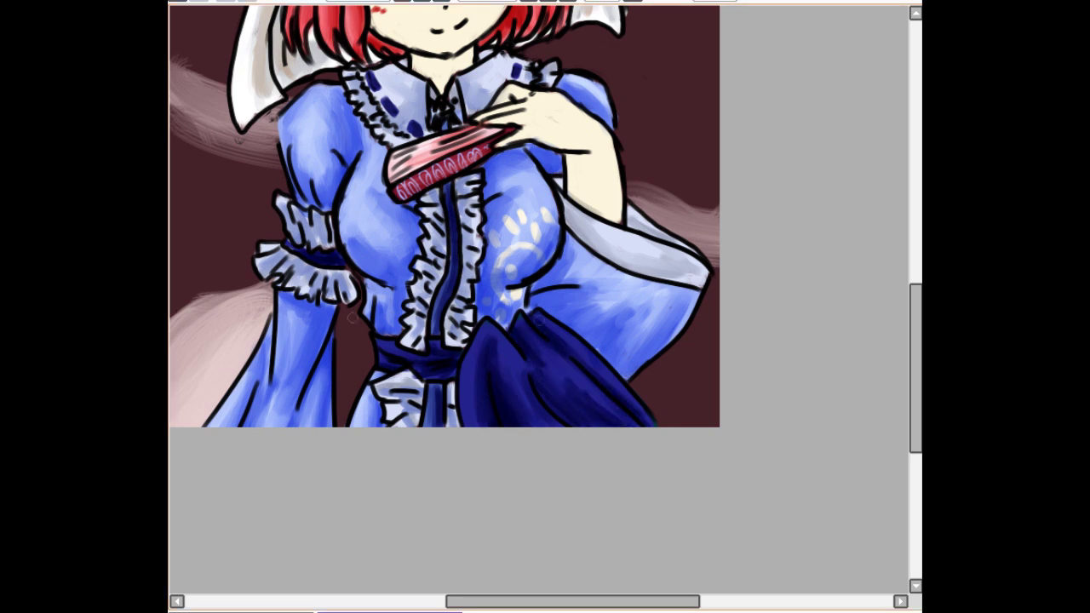
# Add brighter blue highlights between the folds of the sash, sleeve band and bow, blending them into the navy
pyautogui.moveTo(379, 354); pyautogui.dragTo(418, 362)
pyautogui.moveTo(423, 359); pyautogui.dragTo(438, 359)
pyautogui.moveTo(290, 245); pyautogui.dragTo(324, 258)
pyautogui.moveTo(483, 335); pyautogui.dragTo(468, 419)
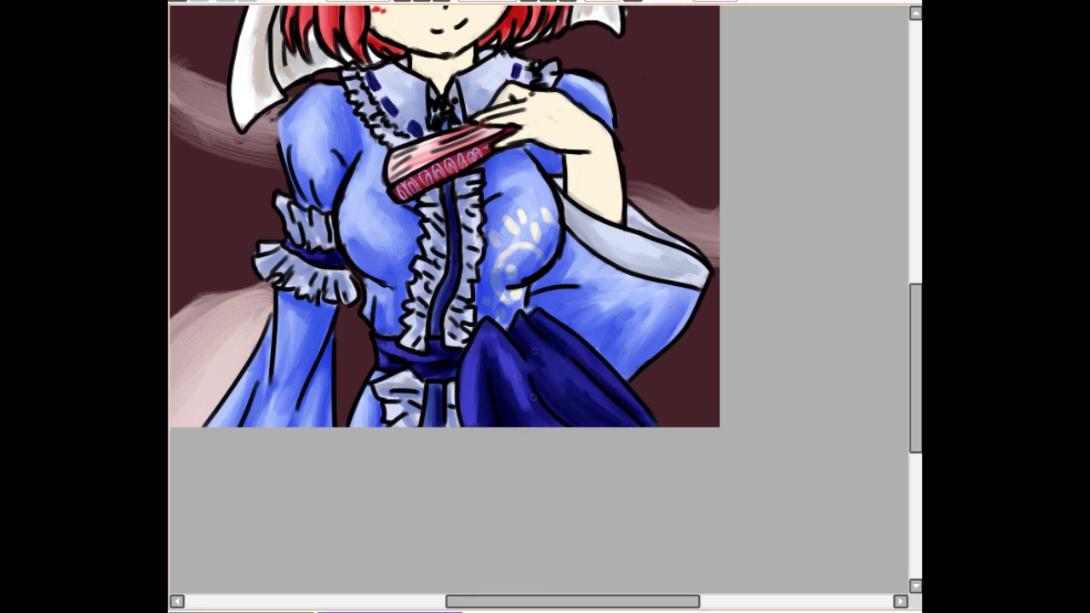
pyautogui.moveTo(509, 358); pyautogui.dragTo(527, 407)
pyautogui.moveTo(519, 325); pyautogui.dragTo(571, 385)
pyautogui.moveTo(555, 337); pyautogui.dragTo(604, 388)
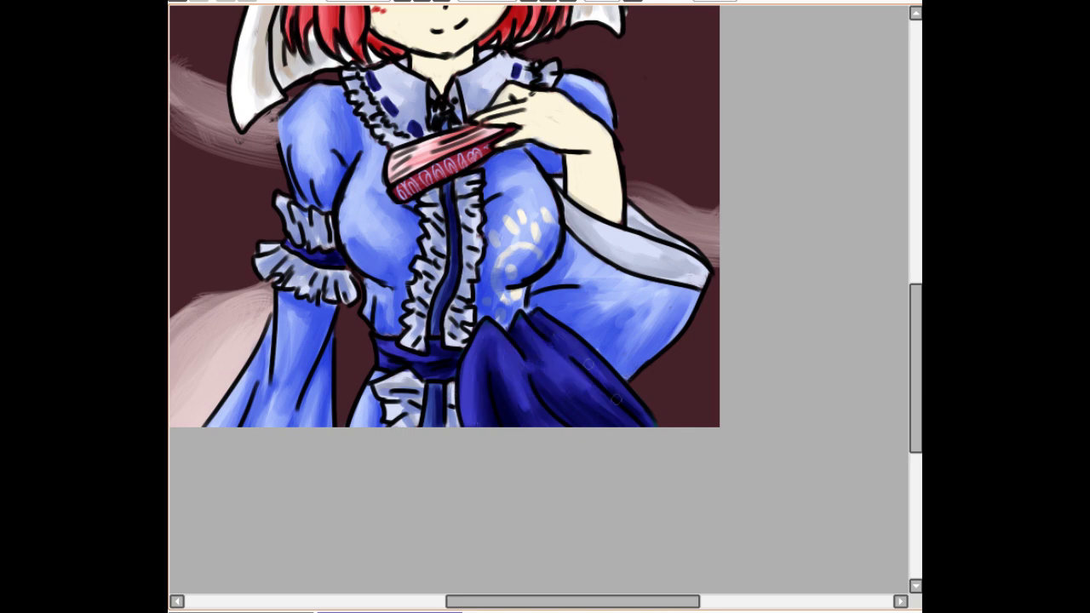
pyautogui.scroll(1, 443, 255)
pyautogui.moveTo(484, 377); pyautogui.dragTo(468, 465)
pyautogui.moveTo(511, 401); pyautogui.dragTo(547, 469)
pyautogui.moveTo(543, 387)
pyautogui.mouseDown()
pyautogui.moveTo(606, 467)
pyautogui.moveTo(617, 436)
pyautogui.mouseUp()
pyautogui.moveTo(516, 365)
pyautogui.mouseDown()
pyautogui.moveTo(525, 380)
pyautogui.moveTo(475, 461)
pyautogui.moveTo(587, 400)
pyautogui.mouseUp()
# Shade the neck, the raised hand and the forearm with a peach-tan skin shadow
pyautogui.scroll(4, 515, 441)
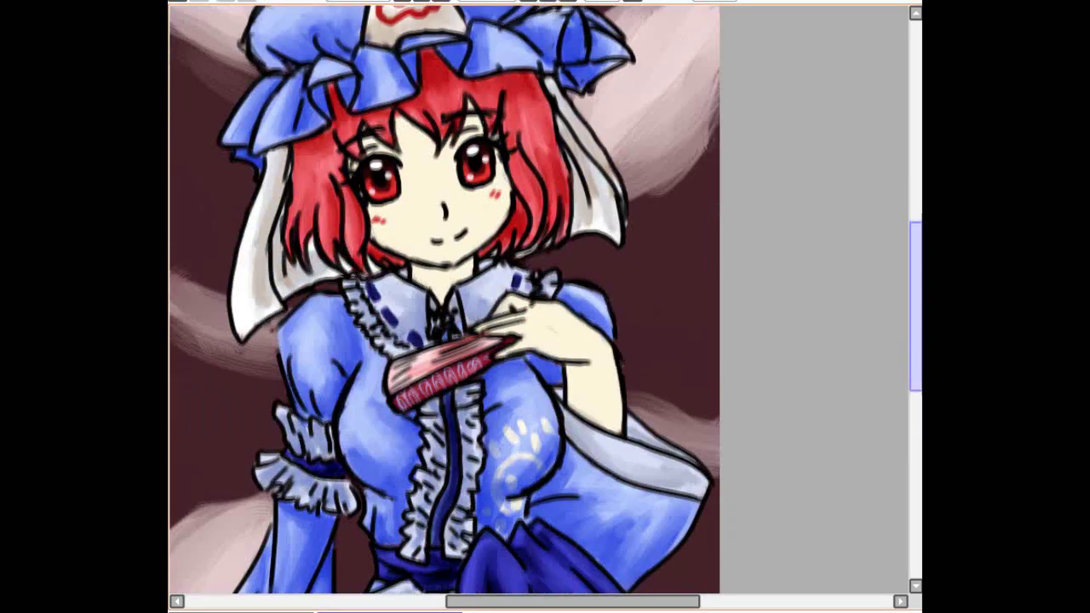
pyautogui.press('pageup')
pyautogui.moveTo(915, 296); pyautogui.dragTo(915, 332)
pyautogui.moveTo(525, 245); pyautogui.dragTo(480, 255)
pyautogui.moveTo(535, 225)
pyautogui.mouseDown()
pyautogui.moveTo(475, 244)
pyautogui.moveTo(497, 213)
pyautogui.mouseUp()
pyautogui.moveTo(504, 279); pyautogui.dragTo(611, 294)
pyautogui.moveTo(594, 303); pyautogui.dragTo(598, 362)
pyautogui.moveTo(651, 295); pyautogui.dragTo(661, 360)
pyautogui.moveTo(656, 281); pyautogui.dragTo(666, 395)
pyautogui.moveTo(639, 308); pyautogui.dragTo(596, 365)
# Paint peach shadows on the face beneath the fringe, around the eyes and along the cheeks, and blend them
pyautogui.scroll(4, 894, 292)
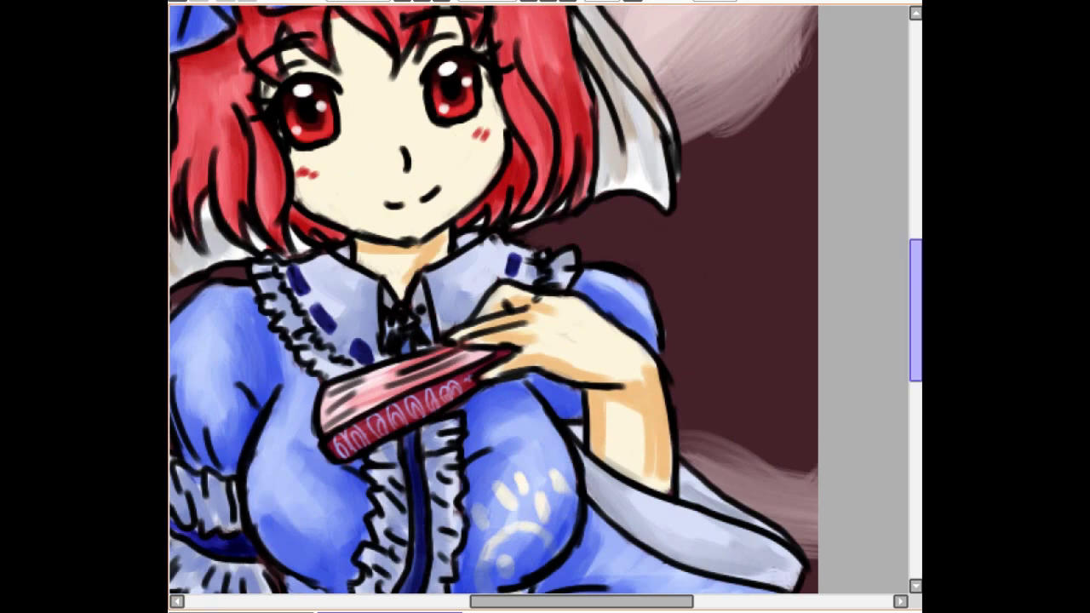
pyautogui.moveTo(409, 192)
pyautogui.mouseDown()
pyautogui.moveTo(476, 255)
pyautogui.moveTo(426, 298)
pyautogui.moveTo(306, 281)
pyautogui.moveTo(342, 151)
pyautogui.mouseUp()
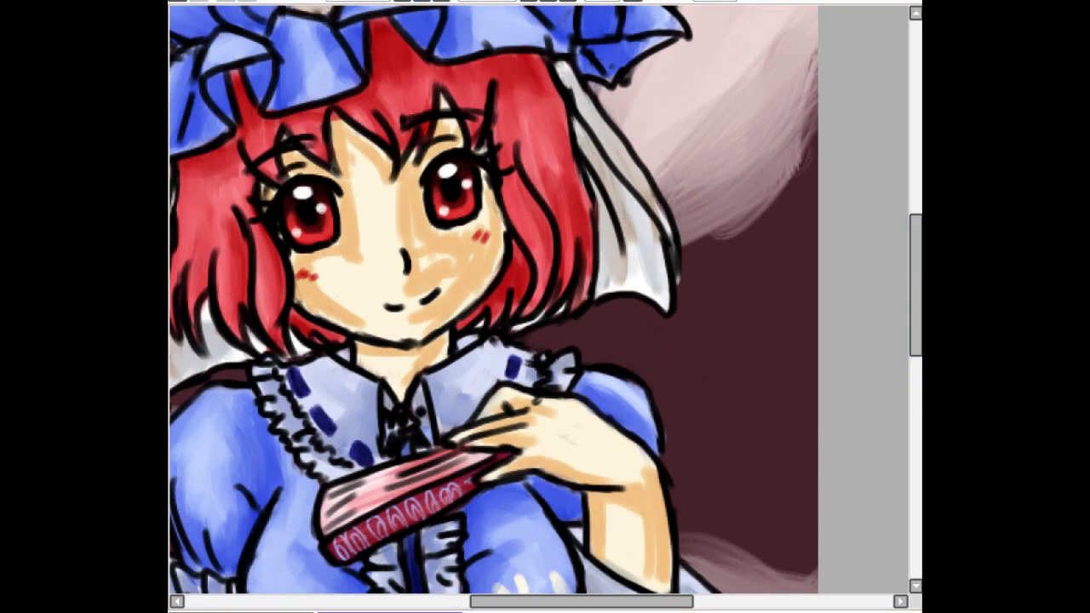
pyautogui.moveTo(339, 203); pyautogui.dragTo(343, 223)
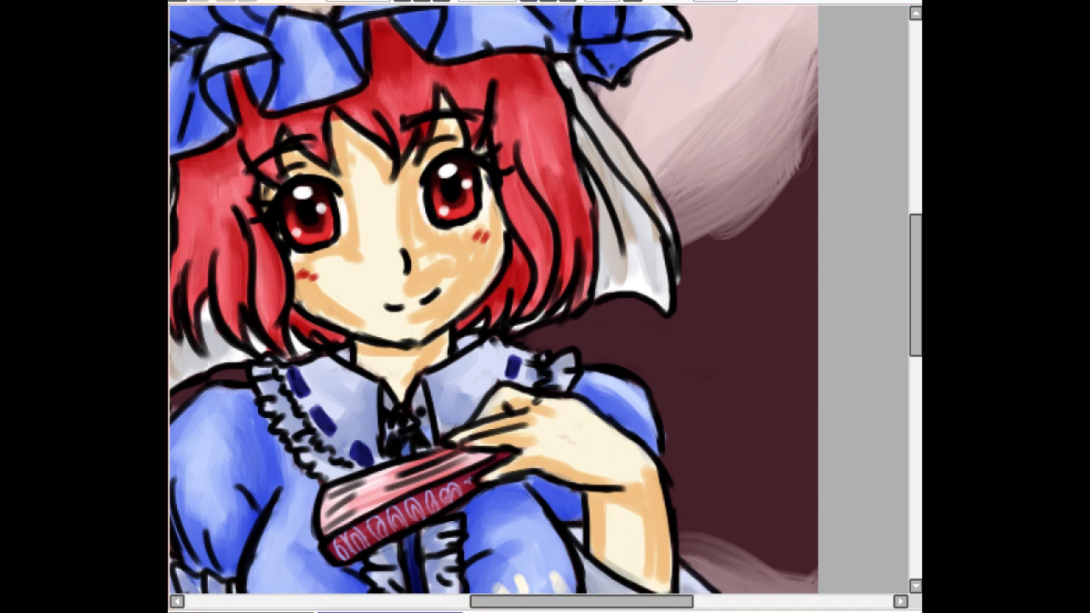
pyautogui.moveTo(324, 272)
pyautogui.mouseDown()
pyautogui.moveTo(344, 315)
pyautogui.moveTo(366, 157)
pyautogui.moveTo(417, 170)
pyautogui.moveTo(431, 256)
pyautogui.mouseUp()
pyautogui.scroll(-5, 431, 256)
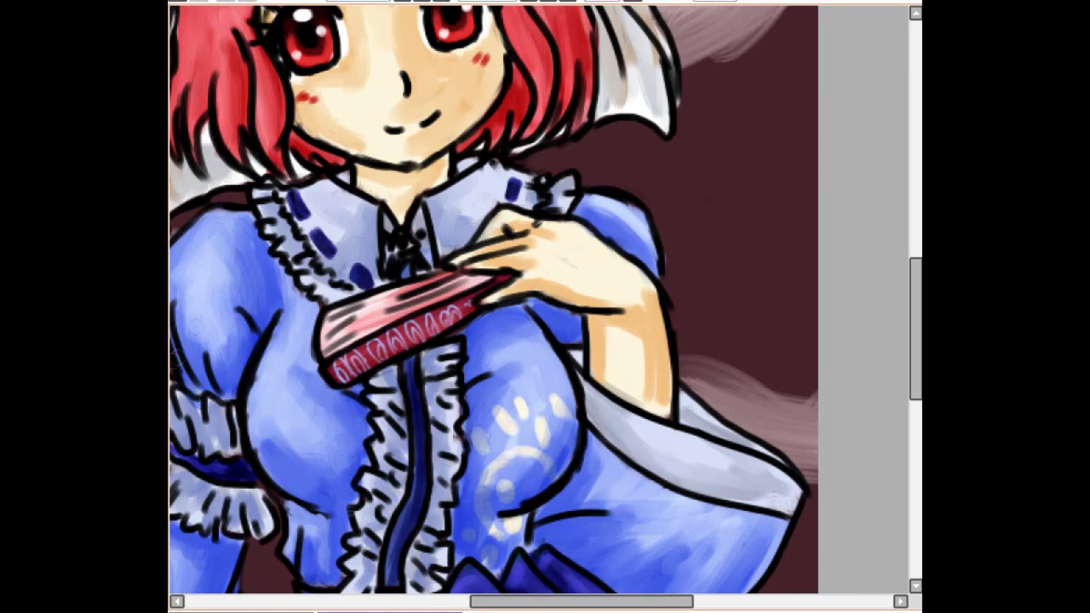
# Deepen the skin shadows on the forearm, hand, neck and face with a warmer orange, blending the edges
pyautogui.moveTo(569, 293)
pyautogui.mouseDown()
pyautogui.moveTo(639, 300)
pyautogui.moveTo(545, 255)
pyautogui.moveTo(649, 402)
pyautogui.moveTo(659, 358)
pyautogui.mouseUp()
pyautogui.moveTo(643, 302); pyautogui.dragTo(621, 301)
pyautogui.moveTo(538, 299)
pyautogui.mouseDown()
pyautogui.moveTo(545, 281)
pyautogui.moveTo(630, 400)
pyautogui.moveTo(630, 358)
pyautogui.mouseUp()
pyautogui.scroll(2, 630, 357)
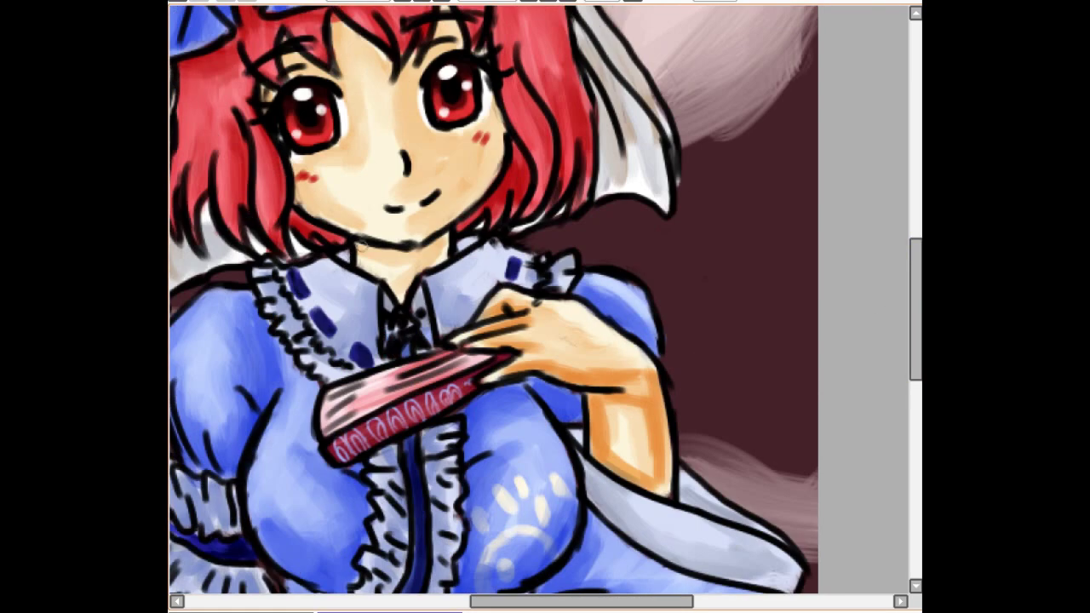
pyautogui.moveTo(362, 245); pyautogui.dragTo(404, 288)
pyautogui.moveTo(915, 309); pyautogui.dragTo(915, 279)
pyautogui.moveTo(286, 172); pyautogui.dragTo(344, 202)
pyautogui.moveTo(336, 149); pyautogui.dragTo(399, 191)
pyautogui.moveTo(398, 191); pyautogui.dragTo(457, 145)
pyautogui.moveTo(497, 255); pyautogui.dragTo(453, 330)
pyautogui.moveTo(405, 209)
pyautogui.mouseDown()
pyautogui.moveTo(407, 260)
pyautogui.moveTo(434, 341)
pyautogui.moveTo(307, 289)
pyautogui.moveTo(332, 222)
pyautogui.moveTo(304, 191)
pyautogui.moveTo(435, 332)
pyautogui.moveTo(409, 294)
pyautogui.moveTo(359, 370)
pyautogui.mouseUp()
pyautogui.moveTo(519, 298)
pyautogui.mouseDown()
pyautogui.moveTo(596, 320)
pyautogui.moveTo(647, 426)
pyautogui.moveTo(638, 374)
pyautogui.mouseUp()
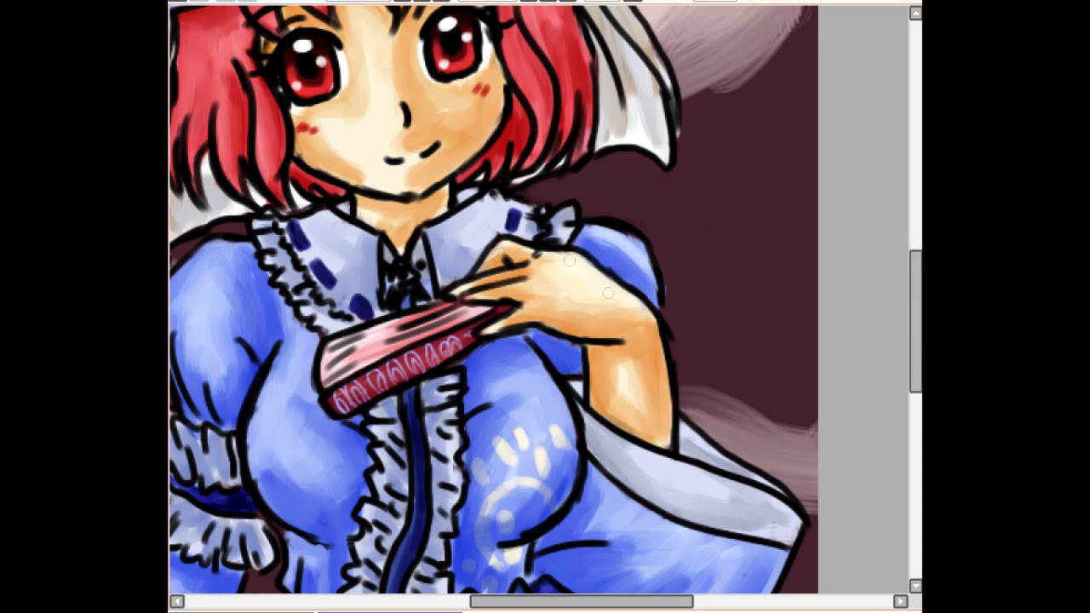
# Add pale cream highlights to the fingers, forearm, neck and cheek, and soften them into the skin
pyautogui.moveTo(526, 248); pyautogui.dragTo(490, 264)
pyautogui.moveTo(515, 274); pyautogui.dragTo(479, 285)
pyautogui.moveTo(516, 316); pyautogui.dragTo(496, 330)
pyautogui.moveTo(623, 362); pyautogui.dragTo(623, 409)
pyautogui.moveTo(915, 327); pyautogui.dragTo(915, 303)
pyautogui.moveTo(366, 314); pyautogui.dragTo(404, 327)
pyautogui.moveTo(445, 204); pyautogui.dragTo(460, 210)
pyautogui.moveTo(395, 246)
pyautogui.mouseDown()
pyautogui.moveTo(408, 244)
pyautogui.moveTo(347, 285)
pyautogui.moveTo(364, 284)
pyautogui.mouseUp()
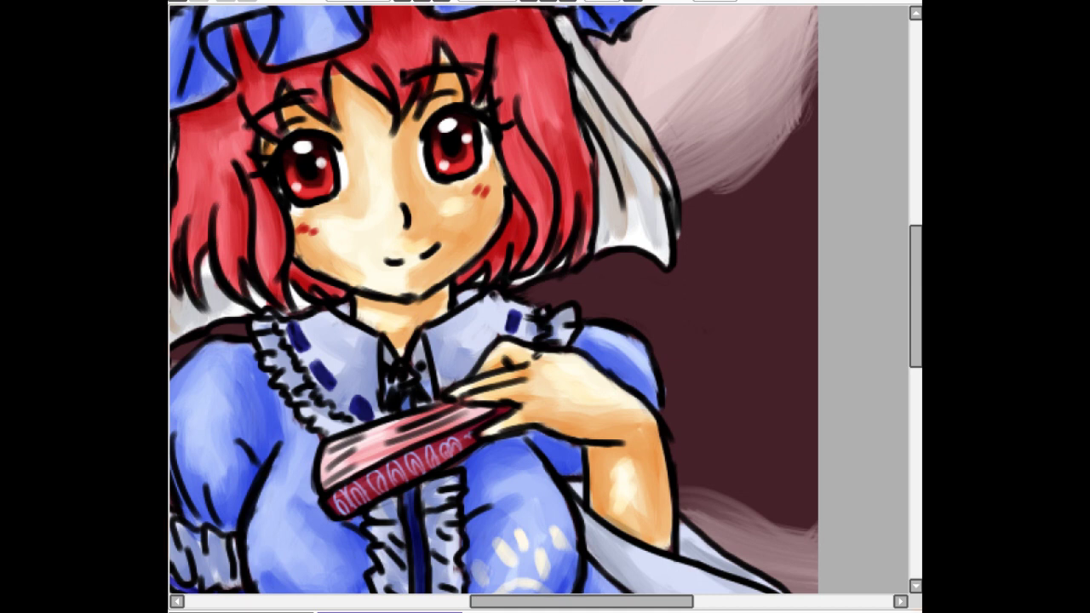
pyautogui.moveTo(458, 220); pyautogui.dragTo(446, 205)
pyautogui.moveTo(383, 312); pyautogui.dragTo(407, 315)
pyautogui.moveTo(618, 506); pyautogui.dragTo(615, 523)
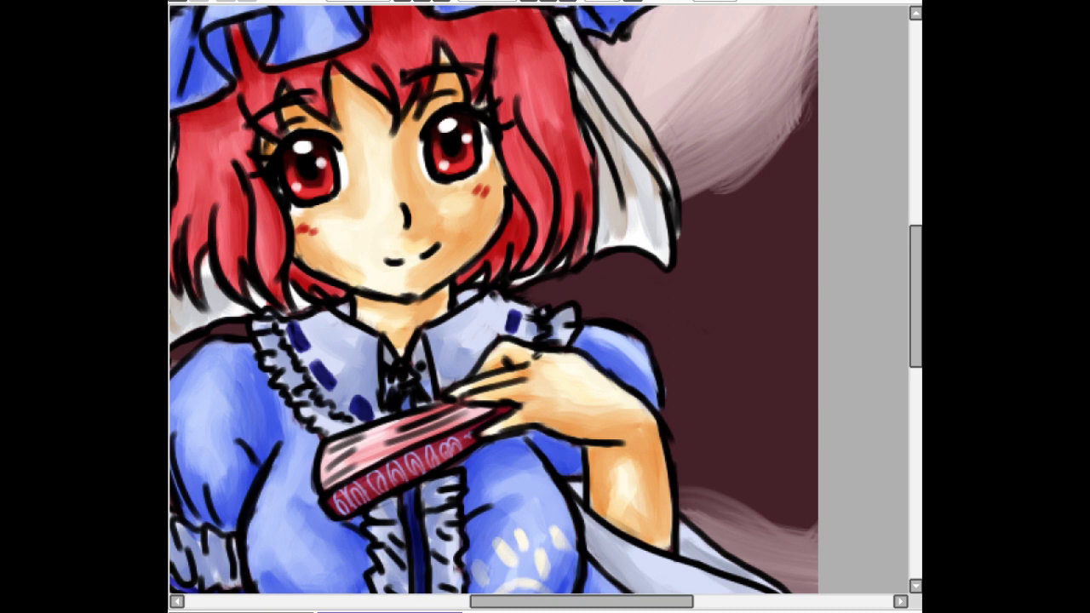
# Paint over the red blush marks on both cheeks with the surrounding orange skin tone
pyautogui.moveTo(317, 229); pyautogui.dragTo(301, 229)
pyautogui.moveTo(491, 191); pyautogui.dragTo(480, 202)
pyautogui.scroll(1, 538, 300)
pyautogui.moveTo(589, 601); pyautogui.dragTo(572, 601)
pyautogui.moveTo(916, 294); pyautogui.dragTo(916, 284)
pyautogui.moveTo(281, 250); pyautogui.dragTo(317, 254)
pyautogui.moveTo(513, 204)
pyautogui.mouseDown()
pyautogui.moveTo(525, 200)
pyautogui.moveTo(535, 218)
pyautogui.mouseUp()
pyautogui.moveTo(308, 248)
pyautogui.mouseDown()
pyautogui.moveTo(326, 258)
pyautogui.moveTo(305, 263)
pyautogui.mouseUp()
pyautogui.moveTo(548, 210); pyautogui.dragTo(509, 213)
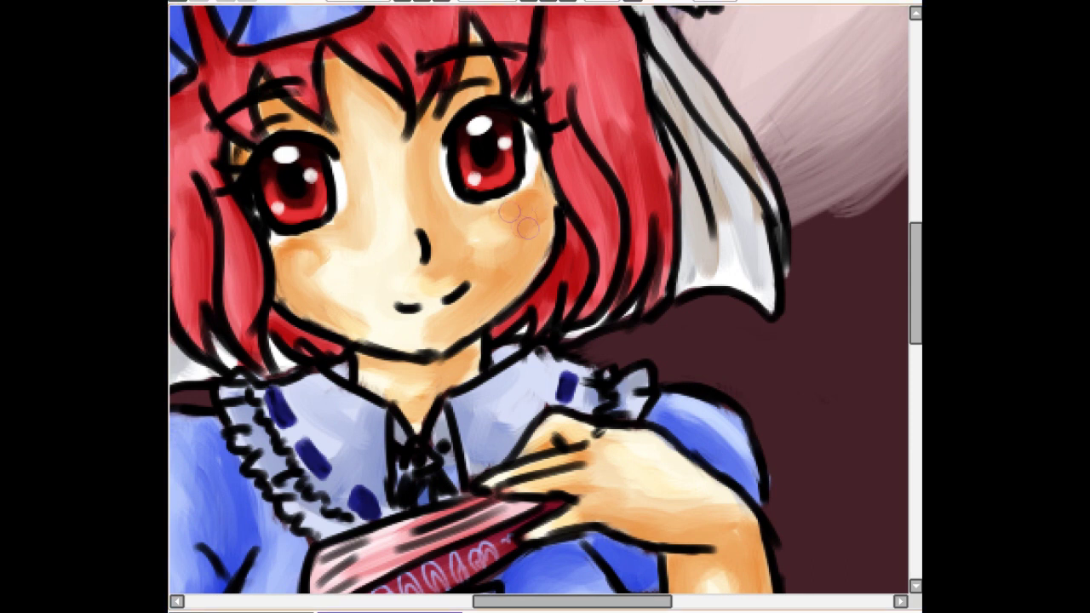
# Dot pale highlights on both cheeks and blend them into the skin
pyautogui.click(304, 250)
pyautogui.click(508, 214)
pyautogui.click(531, 205)
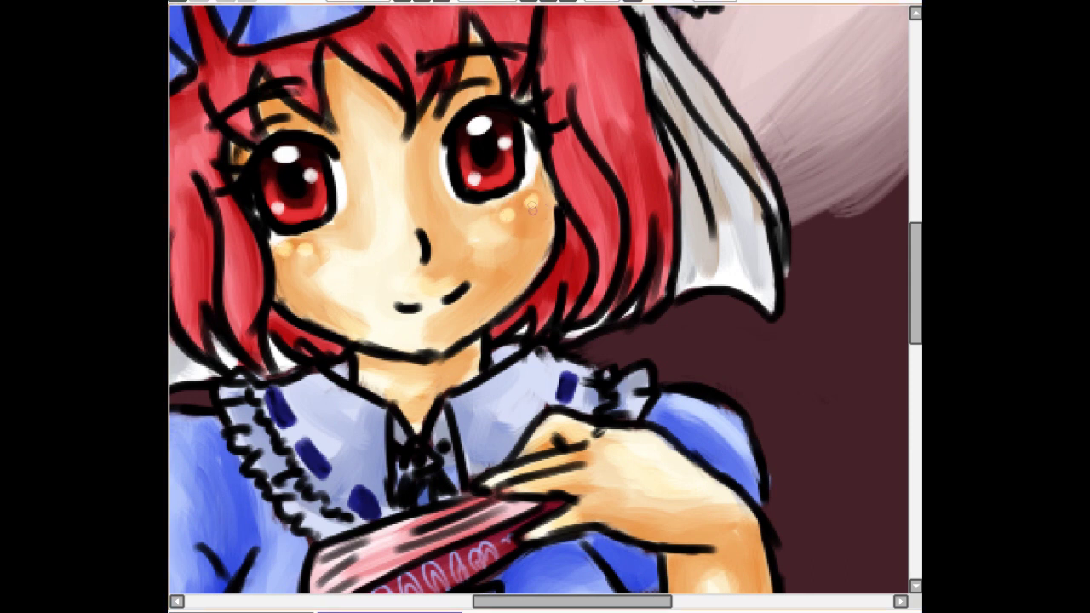
pyautogui.moveTo(286, 248); pyautogui.dragTo(291, 257)
pyautogui.moveTo(511, 211); pyautogui.dragTo(530, 218)
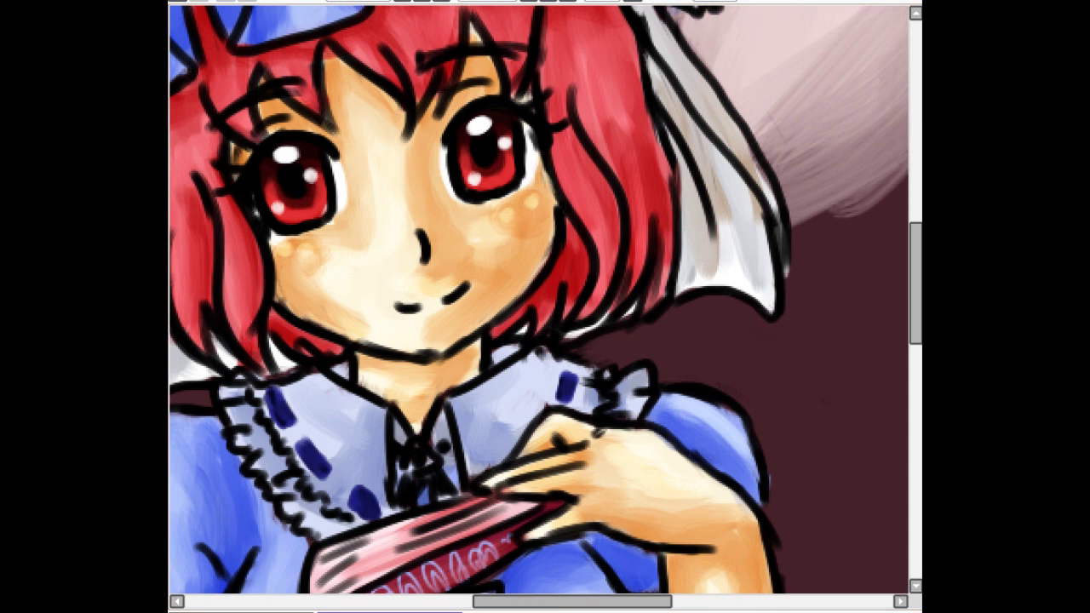
pyautogui.moveTo(309, 259); pyautogui.dragTo(318, 272)
pyautogui.moveTo(498, 235); pyautogui.dragTo(513, 248)
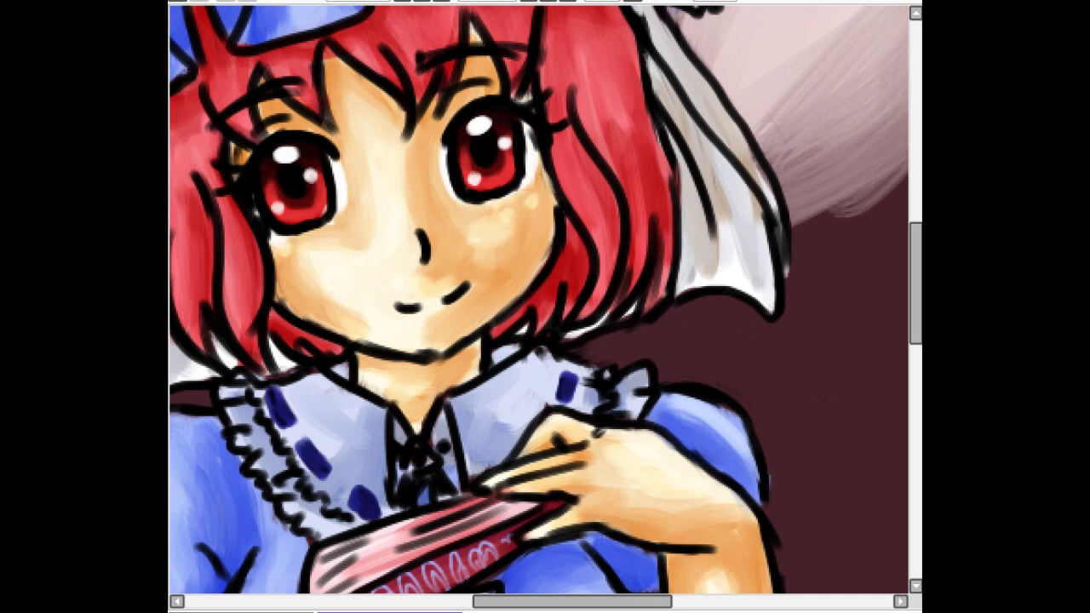
# Try further marks across both cheeks and undo the last strokes
pyautogui.moveTo(296, 252)
pyautogui.mouseDown()
pyautogui.moveTo(283, 243)
pyautogui.moveTo(315, 252)
pyautogui.mouseUp()
pyautogui.moveTo(509, 213); pyautogui.dragTo(542, 204)
pyautogui.moveTo(281, 245)
pyautogui.mouseDown()
pyautogui.moveTo(319, 253)
pyautogui.moveTo(311, 257)
pyautogui.mouseUp()
pyautogui.moveTo(512, 207); pyautogui.dragTo(537, 209)
pyautogui.hotkey('ctrl', 'z')
pyautogui.hotkey('ctrl', 'z')
pyautogui.hotkey('ctrl', 'z')
pyautogui.hotkey('ctrl', 'z')
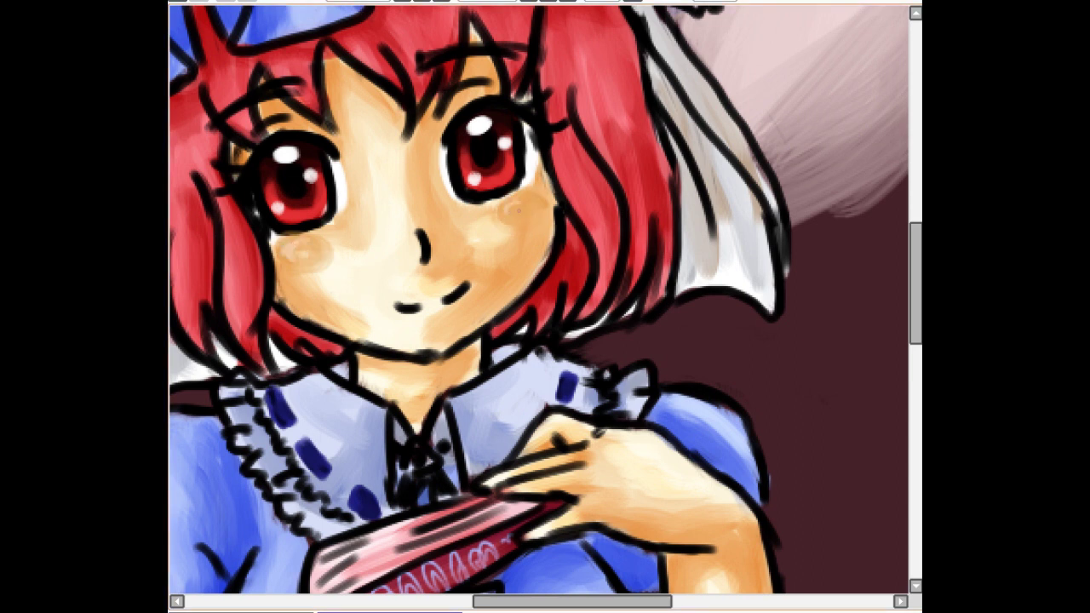
# Smooth the skin on both cheeks and mark them with short diagonal pink blush strokes
pyautogui.moveTo(295, 251); pyautogui.dragTo(315, 249)
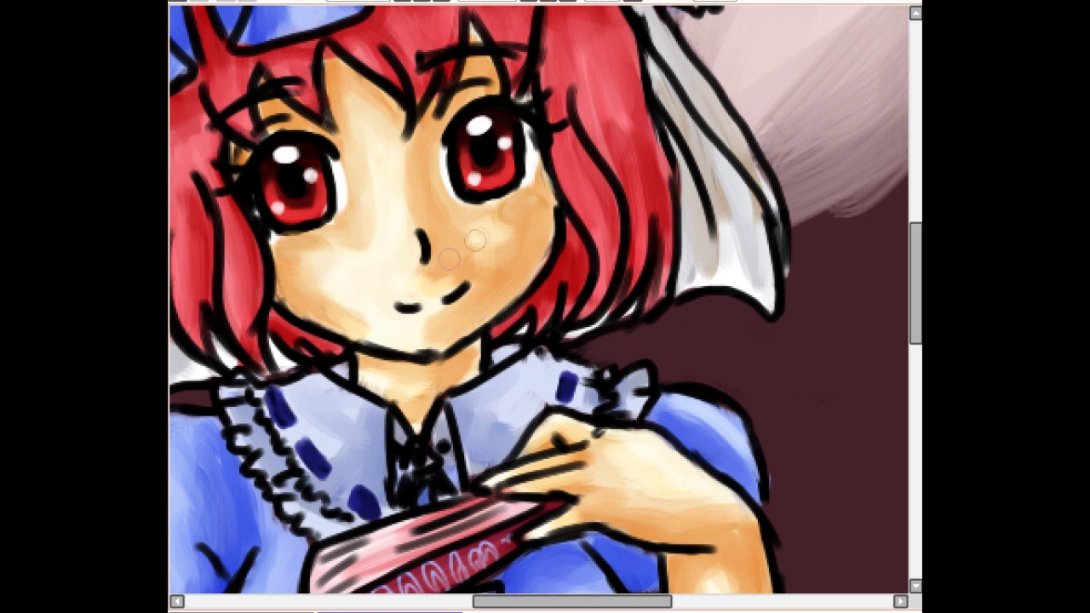
pyautogui.scroll(-2, 308, 405)
pyautogui.scroll(-1, 681, 241)
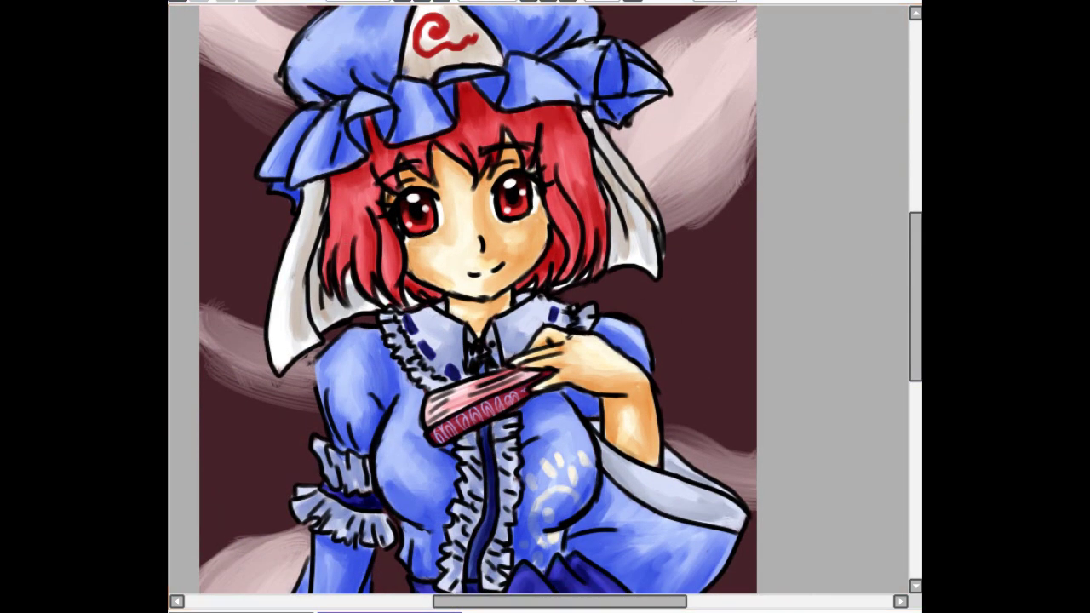
pyautogui.press('pageup')
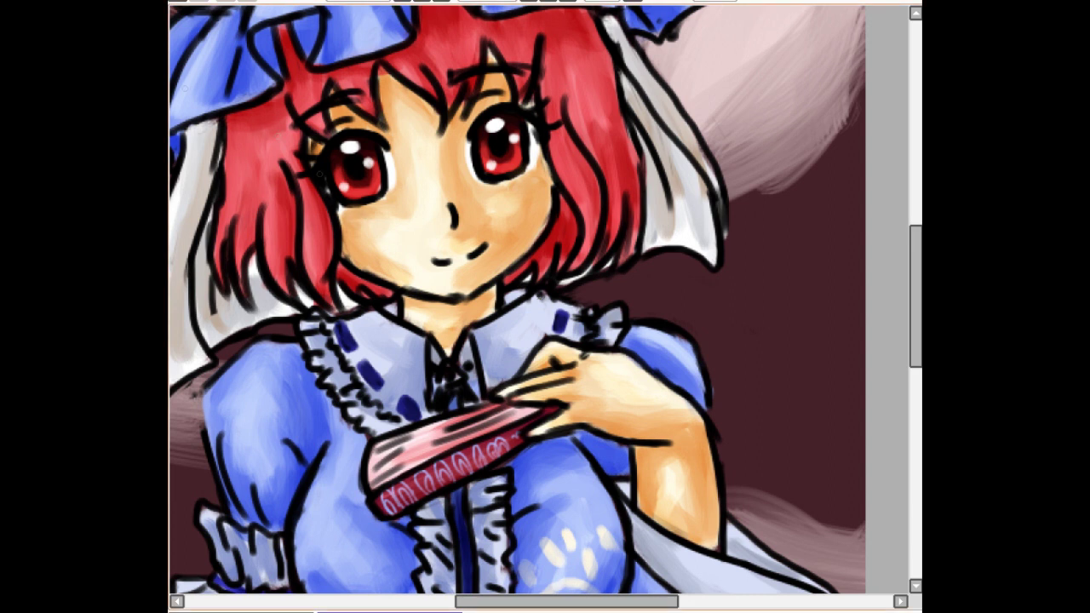
pyautogui.moveTo(521, 179); pyautogui.dragTo(533, 201)
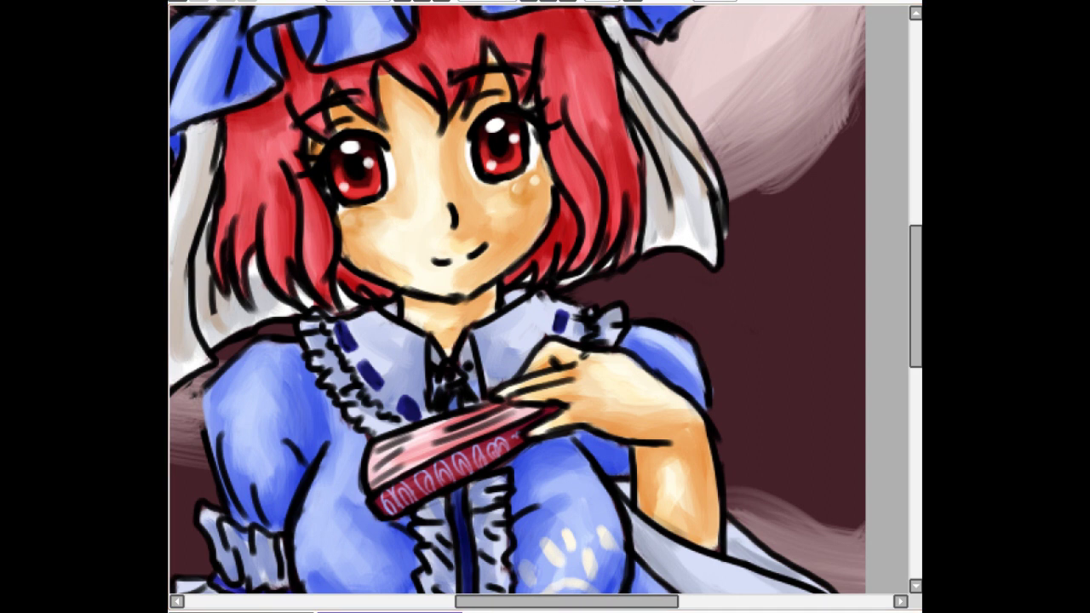
pyautogui.scroll(-1, 294, 185)
pyautogui.scroll(1, 376, 144)
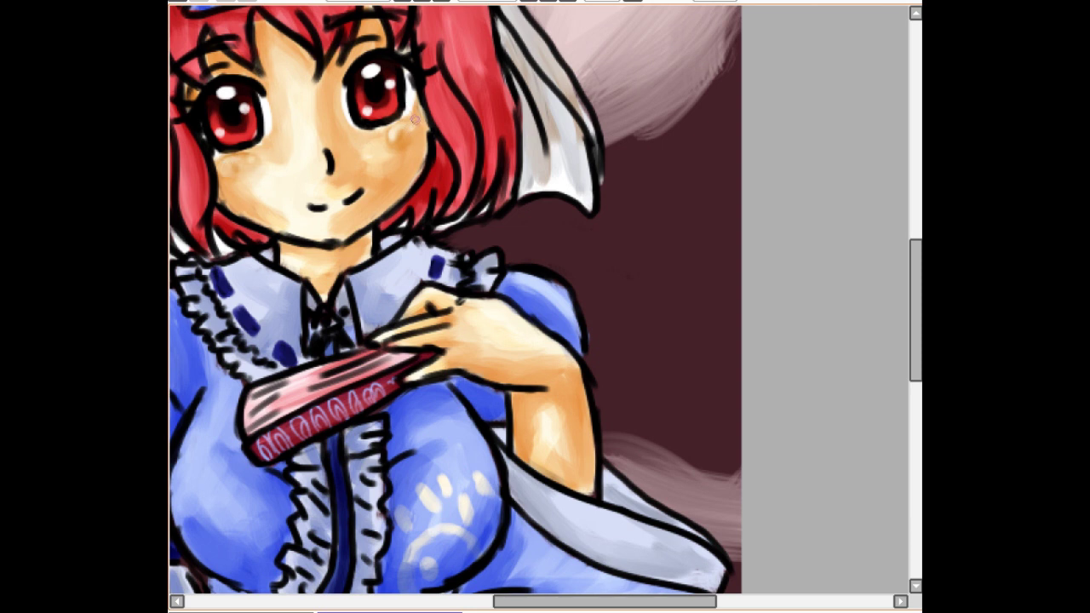
pyautogui.scroll(-3, 243, 159)
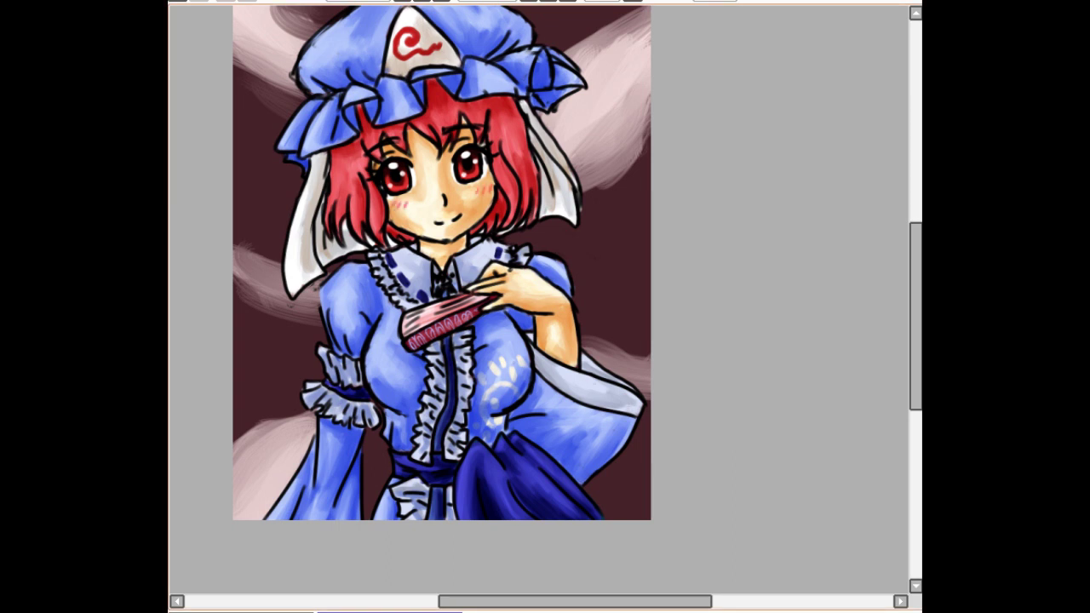
# Remove the old pale background wisps, and paint a white wisp beside the hat and a large rounded white spirit behind the shoulder
pyautogui.moveTo(916, 317); pyautogui.dragTo(916, 304)
pyautogui.moveTo(574, 601); pyautogui.dragTo(563, 601)
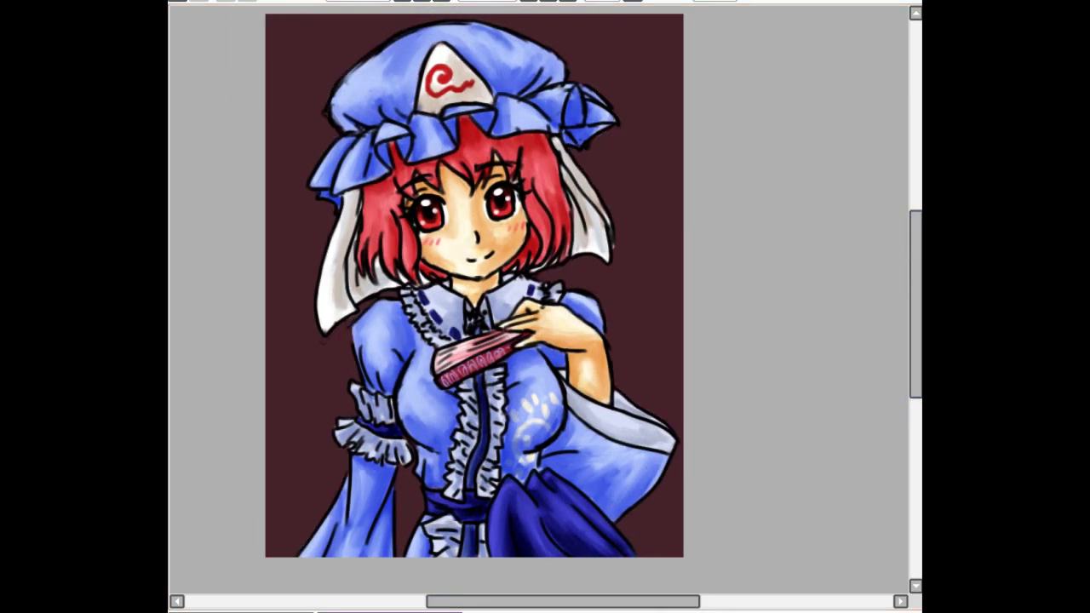
pyautogui.scroll(-1, 539, 299)
pyautogui.moveTo(490, 601); pyautogui.dragTo(506, 601)
pyautogui.moveTo(593, 112)
pyautogui.mouseDown()
pyautogui.moveTo(576, 131)
pyautogui.moveTo(522, 148)
pyautogui.moveTo(531, 139)
pyautogui.mouseUp()
pyautogui.moveTo(356, 272)
pyautogui.mouseDown()
pyautogui.moveTo(365, 384)
pyautogui.moveTo(378, 344)
pyautogui.moveTo(325, 357)
pyautogui.moveTo(344, 375)
pyautogui.mouseUp()
pyautogui.moveTo(364, 315); pyautogui.dragTo(368, 347)
pyautogui.moveTo(351, 288); pyautogui.dragTo(325, 344)
pyautogui.moveTo(324, 344)
pyautogui.mouseDown()
pyautogui.moveTo(373, 373)
pyautogui.moveTo(376, 325)
pyautogui.mouseUp()
pyautogui.moveTo(380, 313); pyautogui.dragTo(410, 294)
pyautogui.moveTo(535, 139); pyautogui.dragTo(593, 114)
# Paint white curling wisps in the background's upper-left corner and beside the right-hand hat ribbon
pyautogui.moveTo(597, 180); pyautogui.dragTo(584, 214)
pyautogui.hotkey('ctrl', 'z')
pyautogui.moveTo(345, 113)
pyautogui.mouseDown()
pyautogui.moveTo(334, 138)
pyautogui.moveTo(351, 142)
pyautogui.mouseUp()
pyautogui.moveTo(569, 215)
pyautogui.mouseDown()
pyautogui.moveTo(577, 232)
pyautogui.moveTo(567, 265)
pyautogui.moveTo(582, 244)
pyautogui.mouseUp()
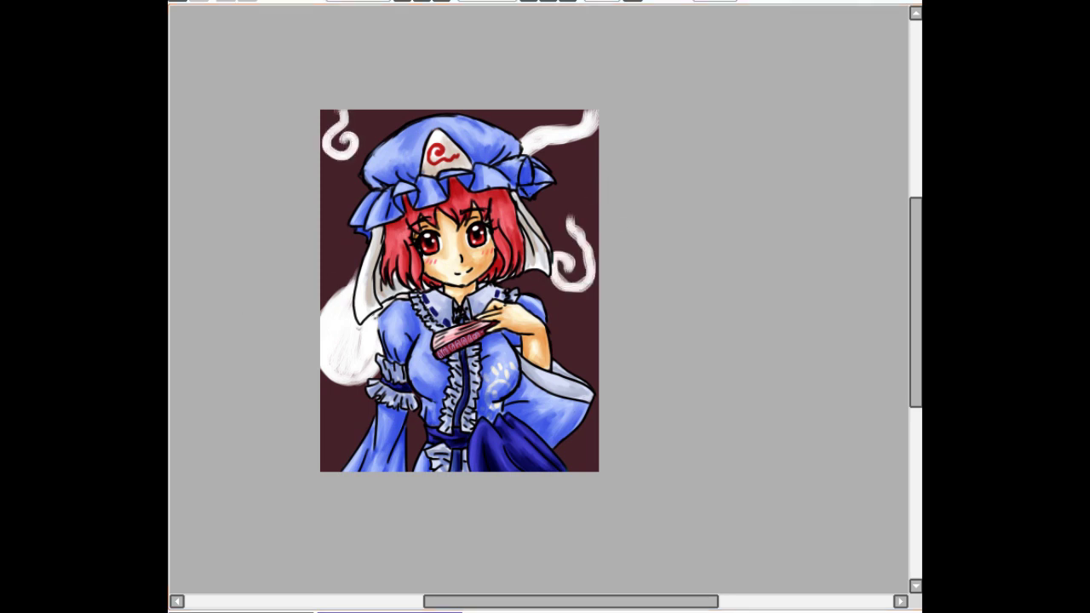
# Shade the large white spirit and the wisp beside the hat with soft light grey strokes
pyautogui.moveTo(378, 334); pyautogui.dragTo(337, 376)
pyautogui.moveTo(526, 152); pyautogui.dragTo(595, 122)
pyautogui.moveTo(377, 324)
pyautogui.mouseDown()
pyautogui.moveTo(371, 352)
pyautogui.moveTo(343, 379)
pyautogui.mouseUp()
pyautogui.moveTo(370, 323); pyautogui.dragTo(337, 375)
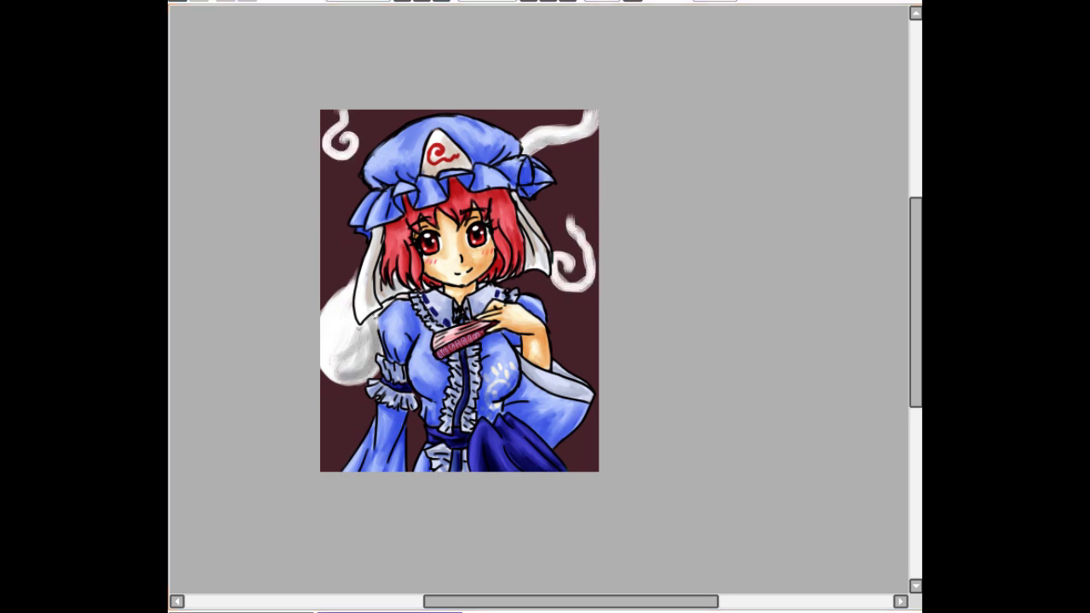
# Paint broad crimson bands across the dark background behind the girl
pyautogui.moveTo(320, 161); pyautogui.dragTo(596, 143)
pyautogui.moveTo(320, 232); pyautogui.dragTo(599, 211)
pyautogui.moveTo(306, 339); pyautogui.dragTo(598, 349)
pyautogui.moveTo(321, 460); pyautogui.dragTo(599, 406)
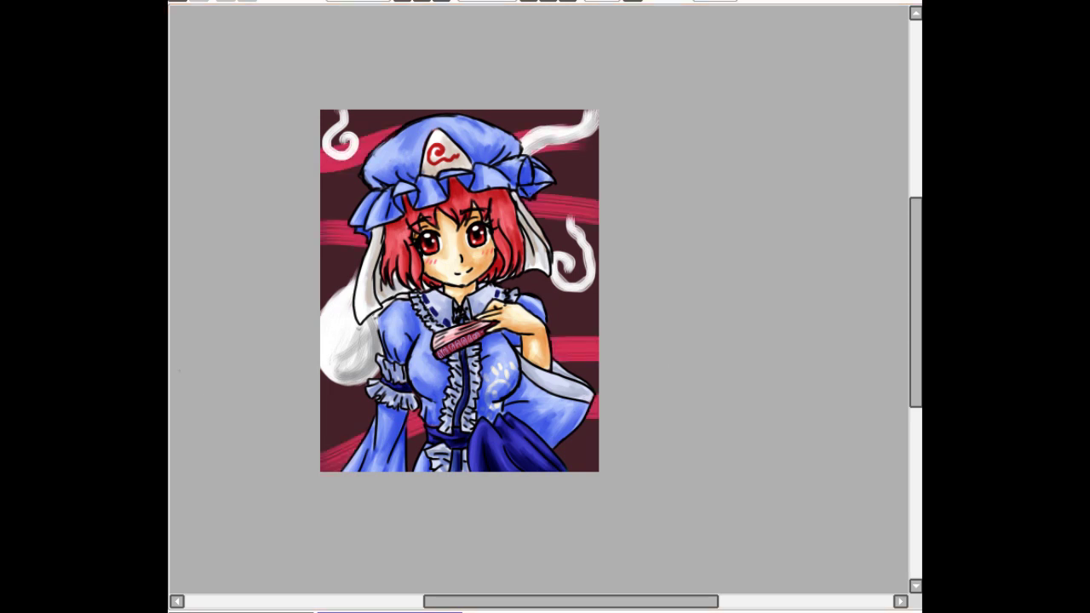
pyautogui.moveTo(290, 417); pyautogui.dragTo(426, 451)
# Blend the crimson bands into the dark background to form soft, cloudy red streaks
pyautogui.moveTo(599, 349); pyautogui.dragTo(332, 391)
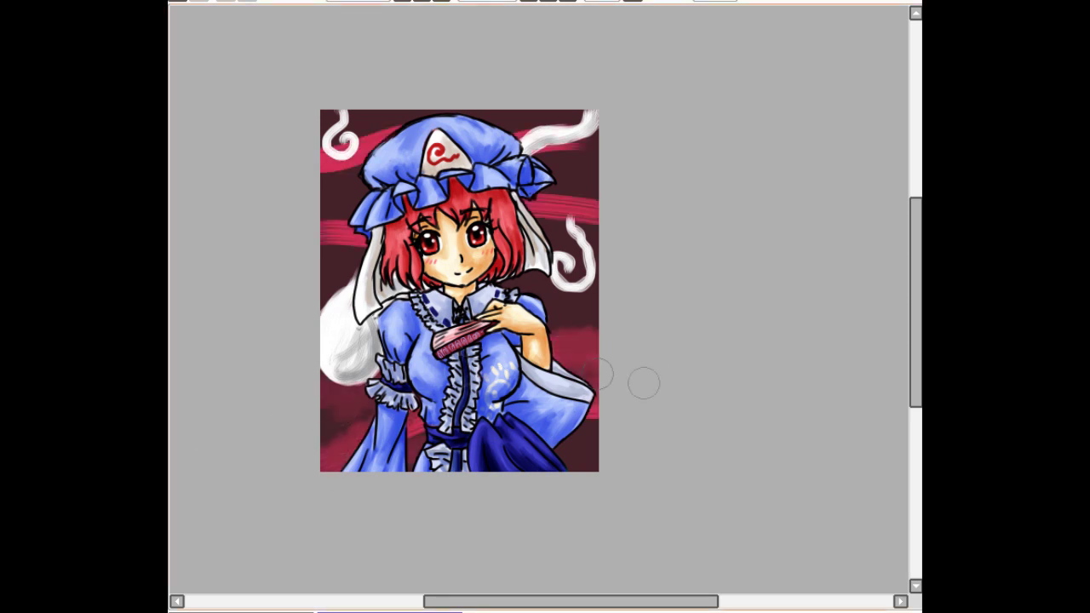
pyautogui.moveTo(320, 436); pyautogui.dragTo(598, 417)
pyautogui.moveTo(320, 230); pyautogui.dragTo(599, 189)
pyautogui.moveTo(585, 136); pyautogui.dragTo(320, 162)
pyautogui.moveTo(278, 267); pyautogui.dragTo(366, 247)
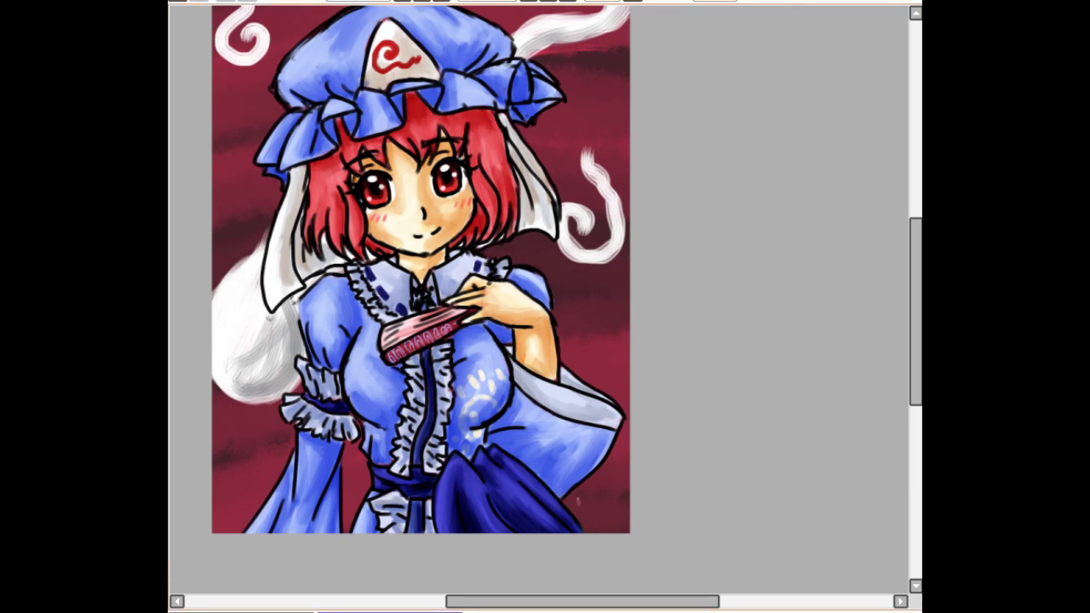
pyautogui.moveTo(915, 312); pyautogui.dragTo(915, 298)
pyautogui.moveTo(582, 602); pyautogui.dragTo(567, 602)
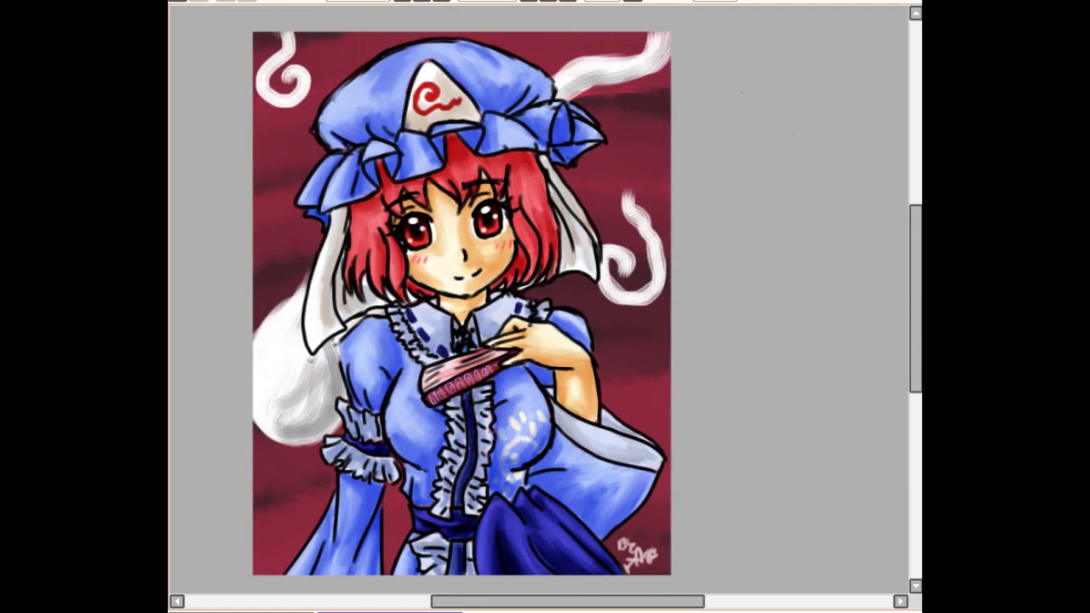